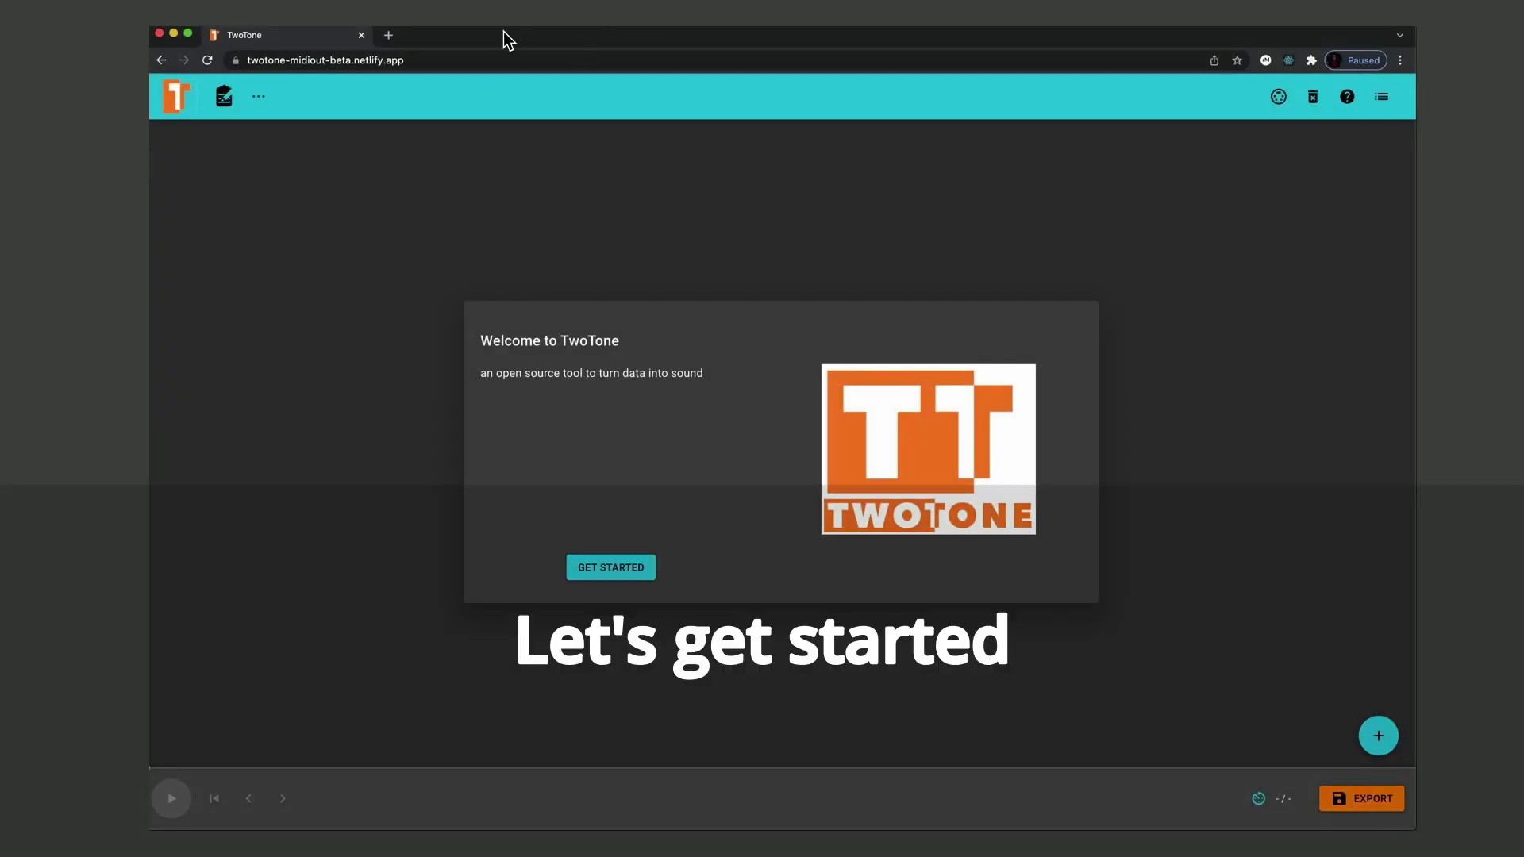
# Step: Load the Basque Country Daily Time Use Data 2013 sample and advance the tour to the Midi Output tip
pyautogui.click(619, 572)
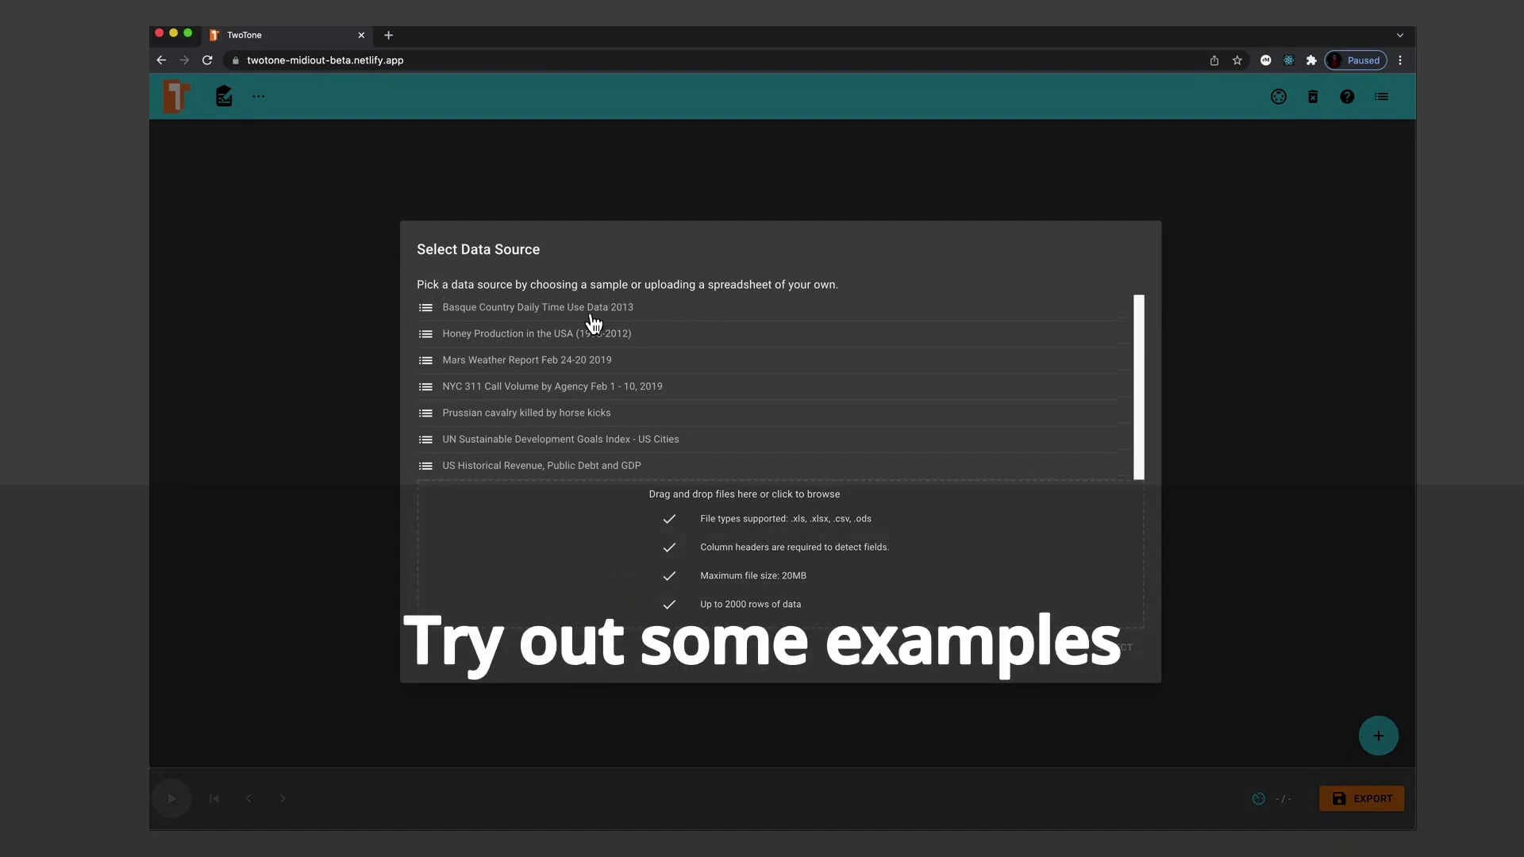
pyautogui.click(586, 314)
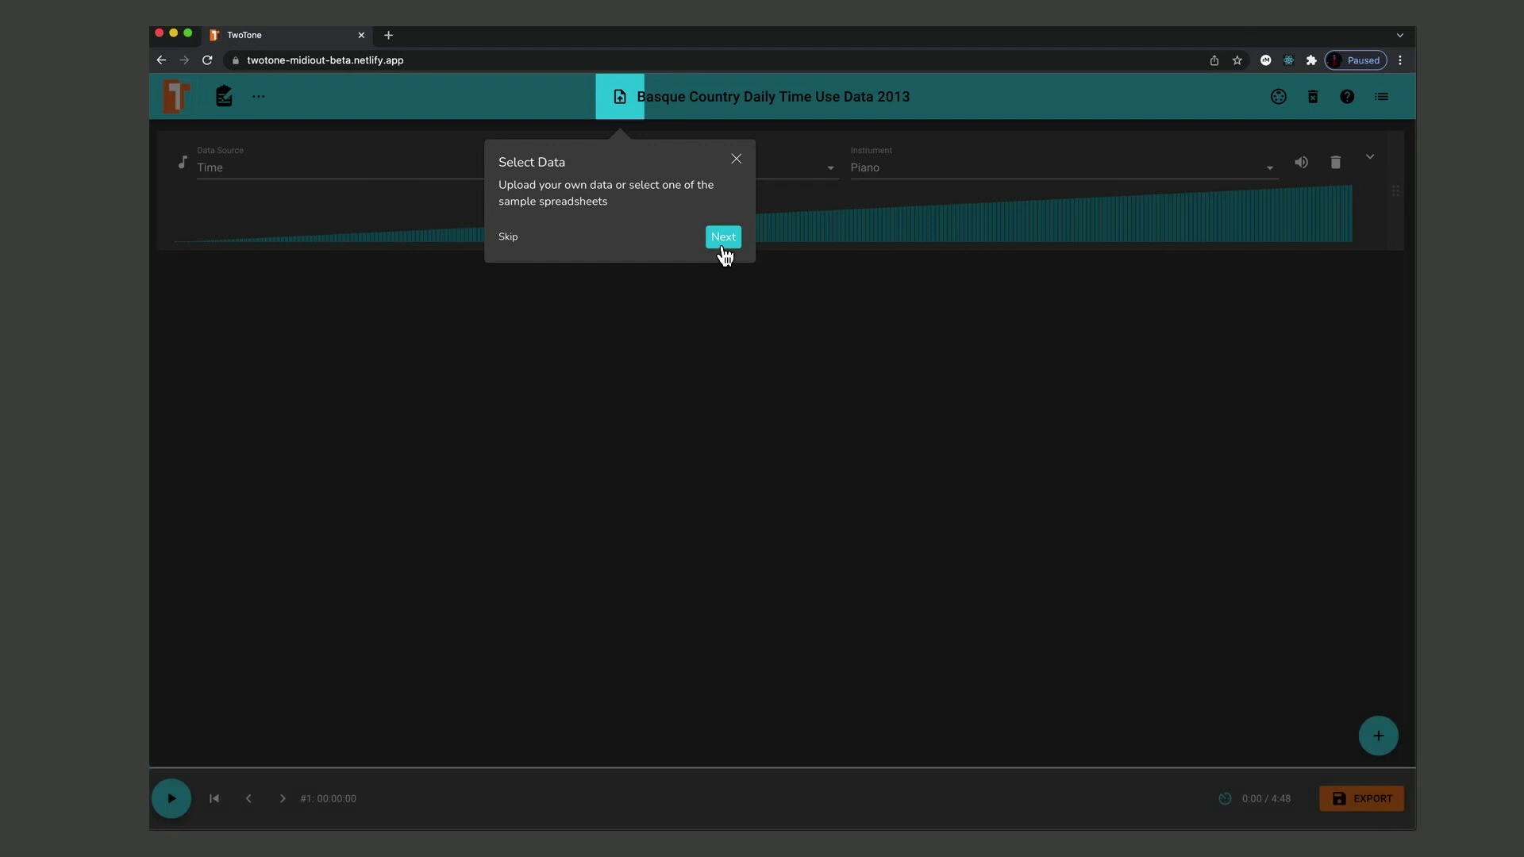
pyautogui.click(723, 248)
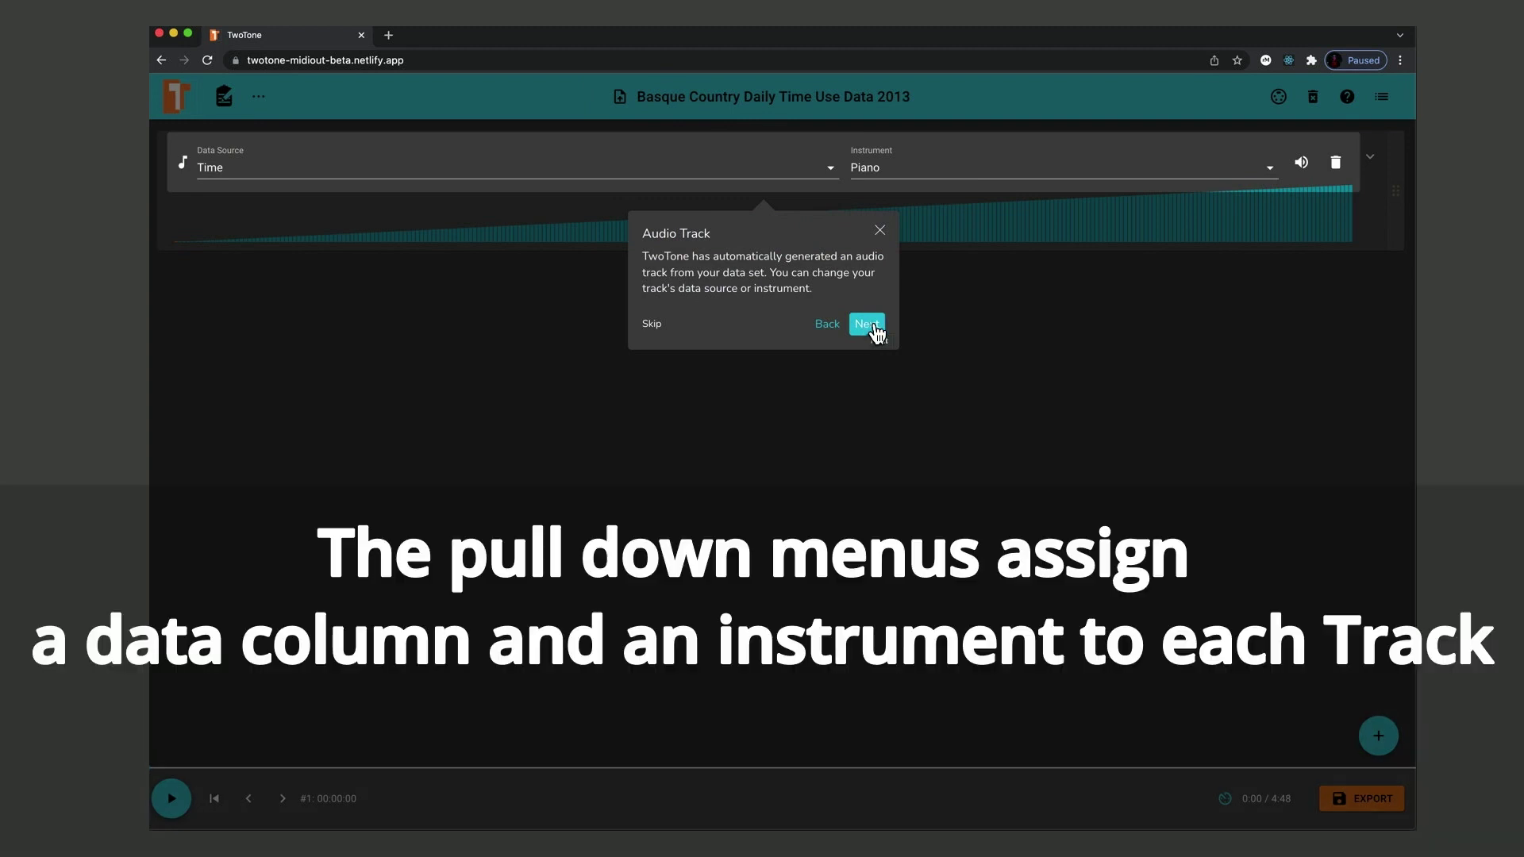
pyautogui.click(872, 325)
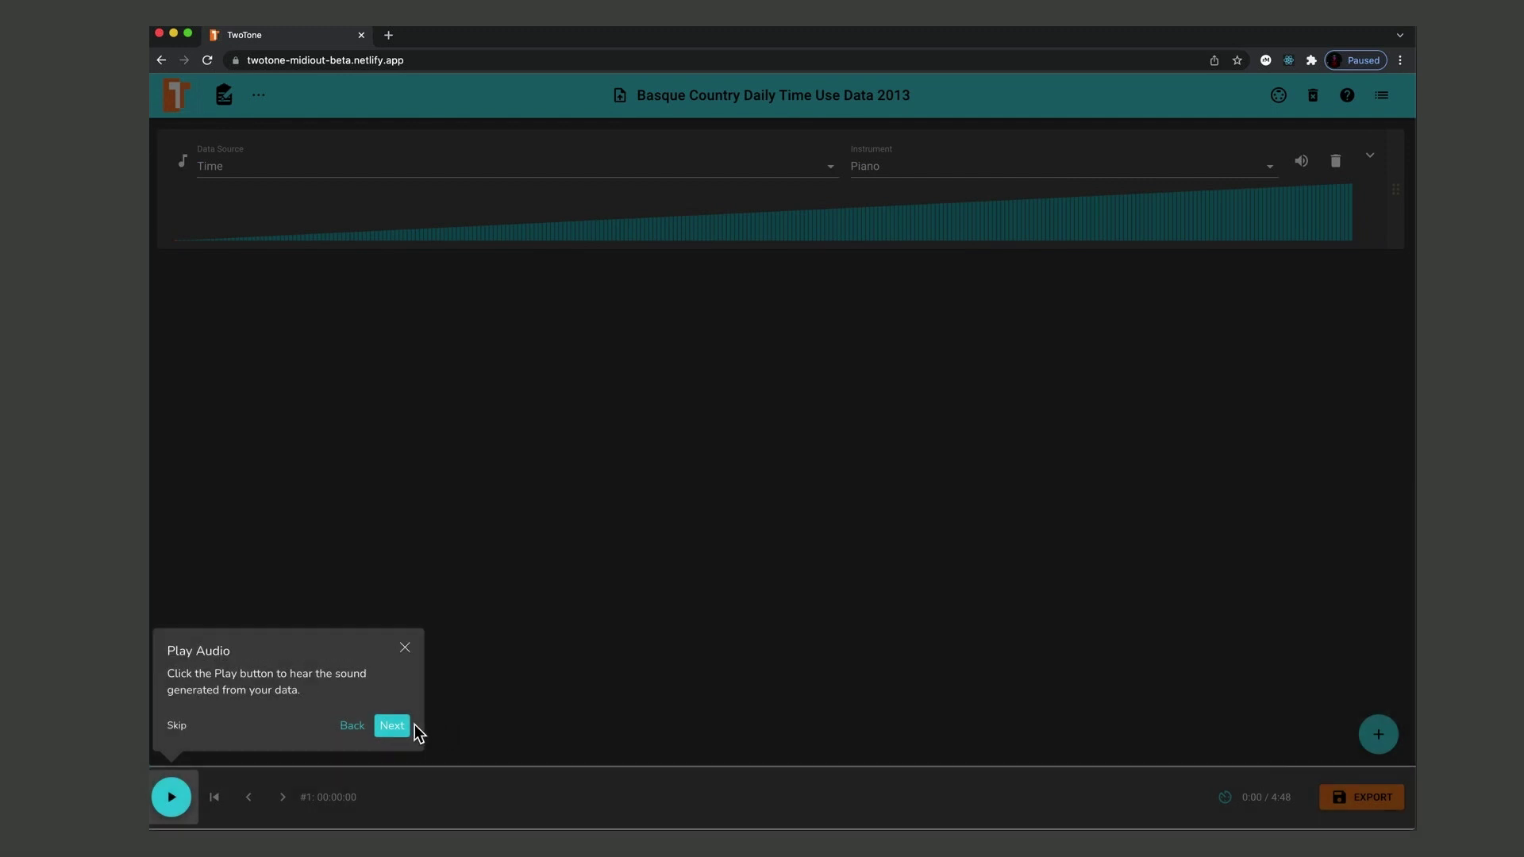
pyautogui.click(394, 727)
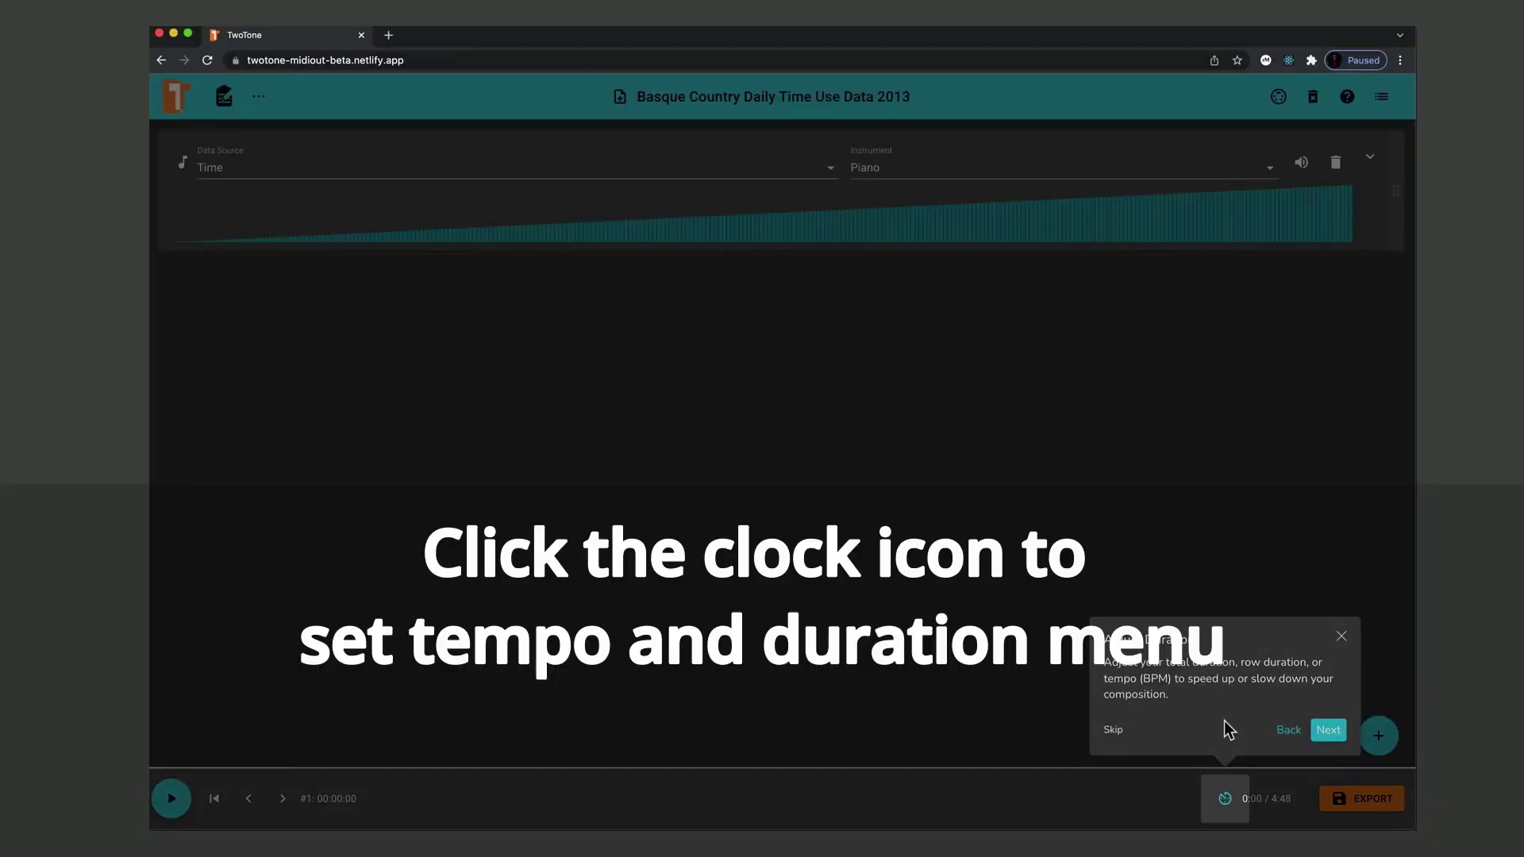
pyautogui.click(1327, 731)
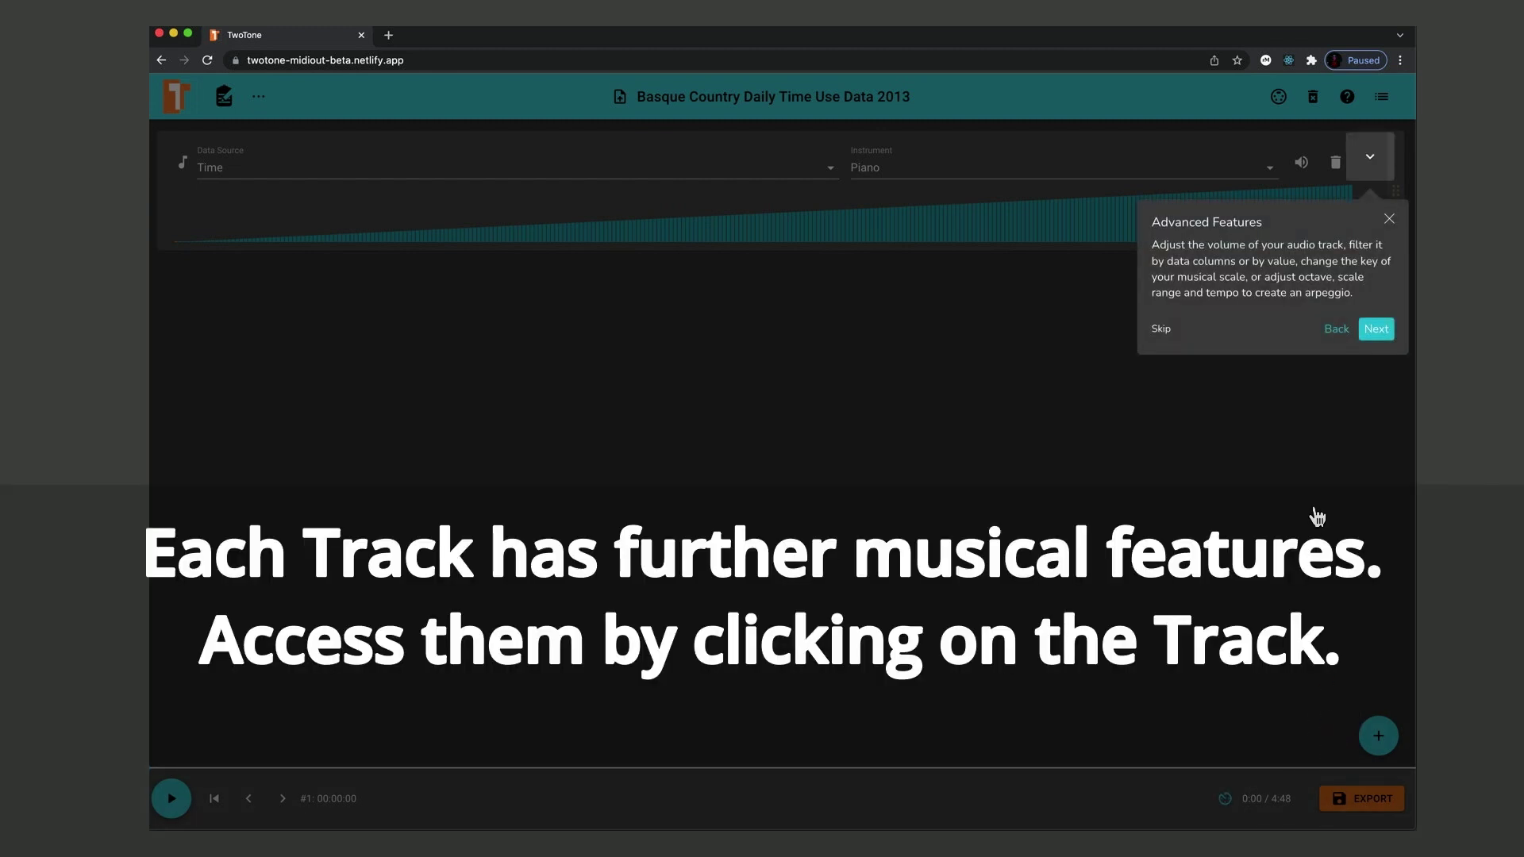
pyautogui.click(1383, 337)
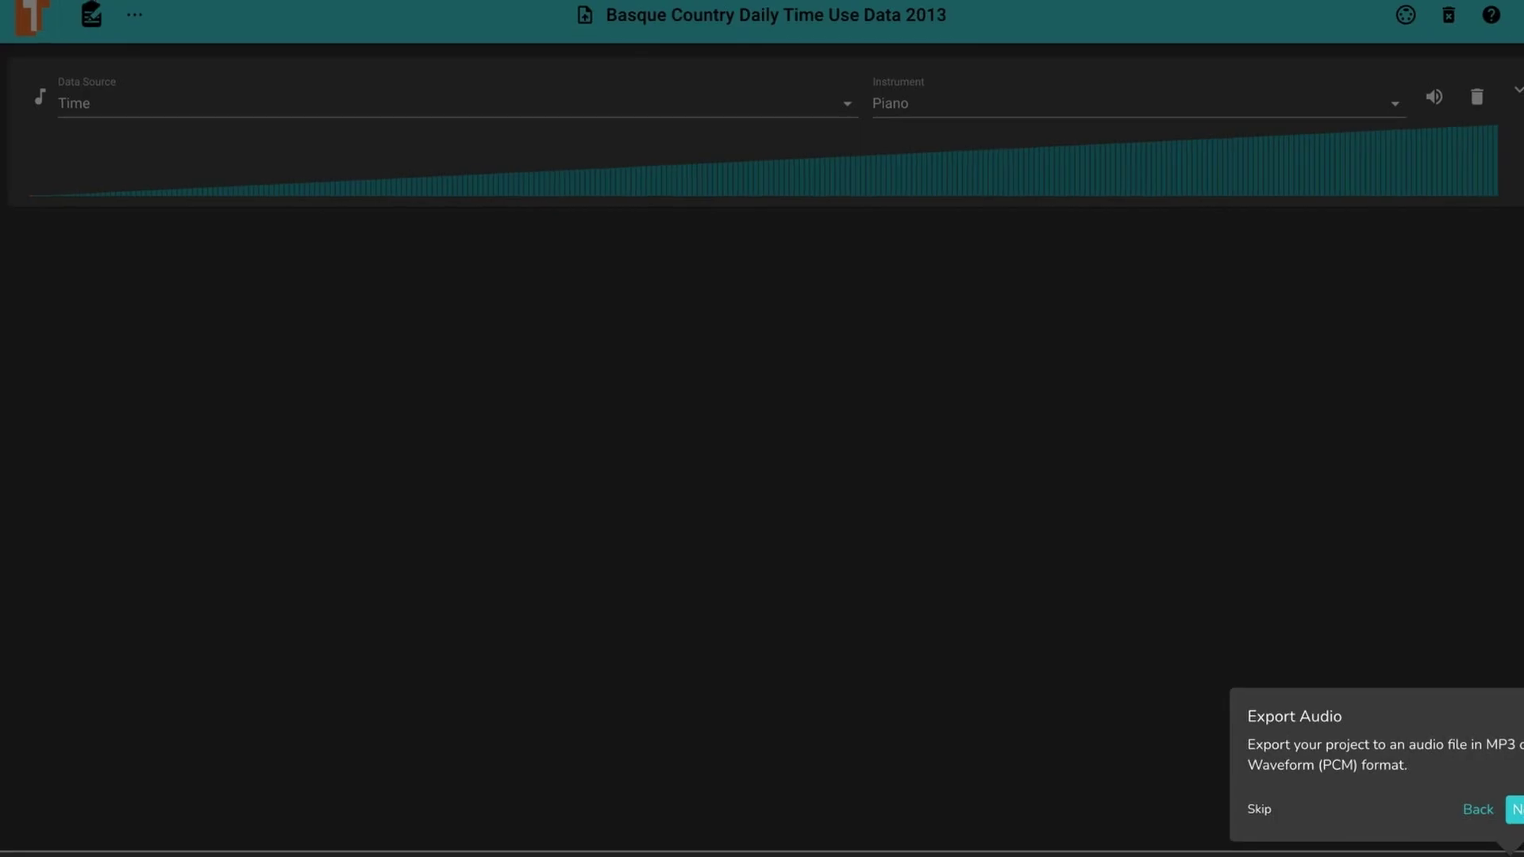
pyautogui.click(1376, 733)
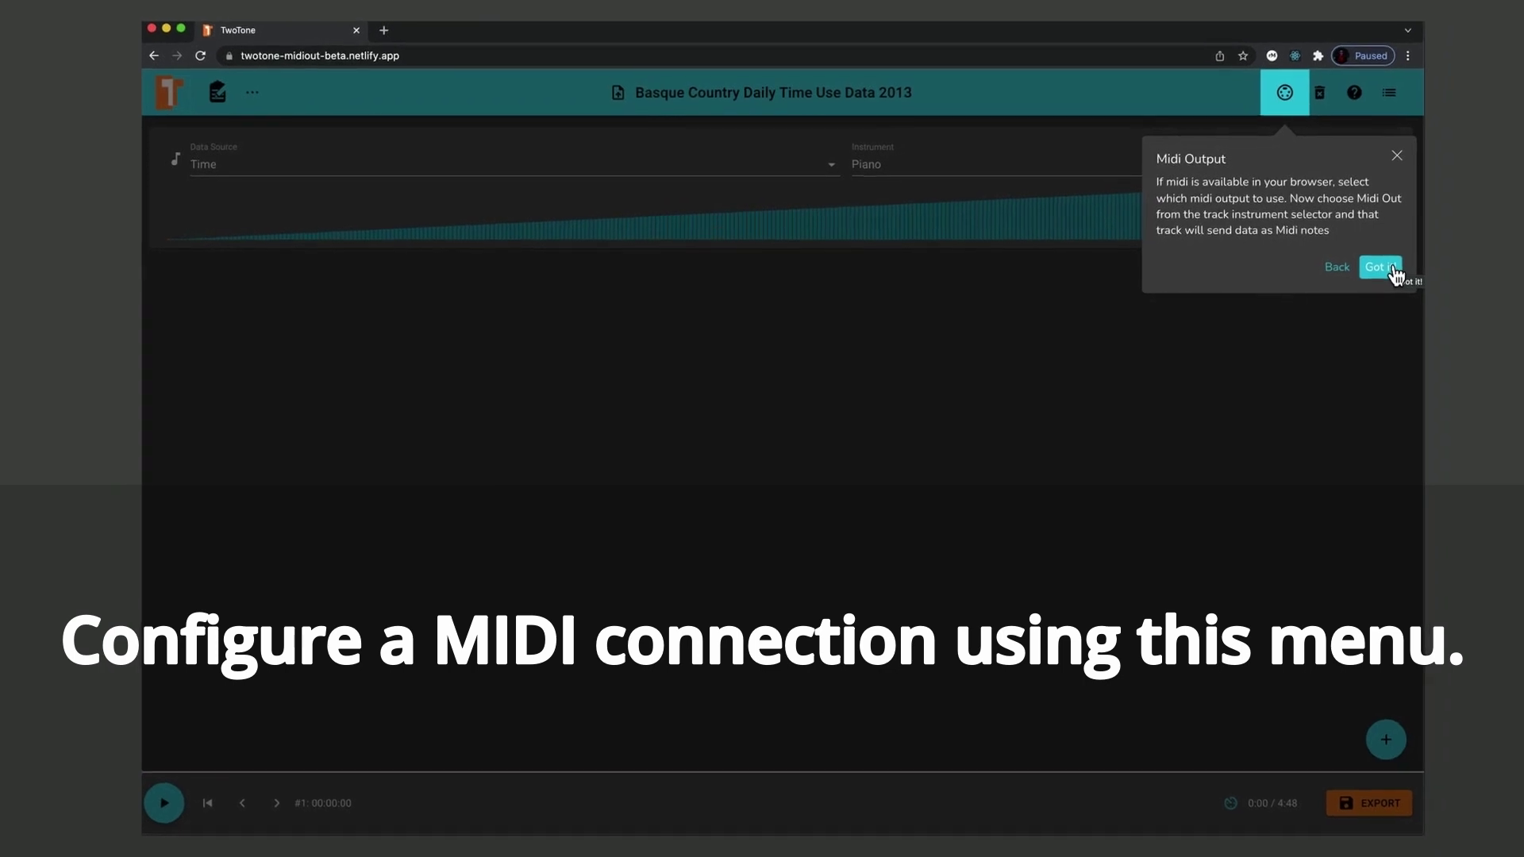
# Step: Dismiss the final Midi Output tip so the Time/Piano track is unobscured
pyautogui.click(1378, 267)
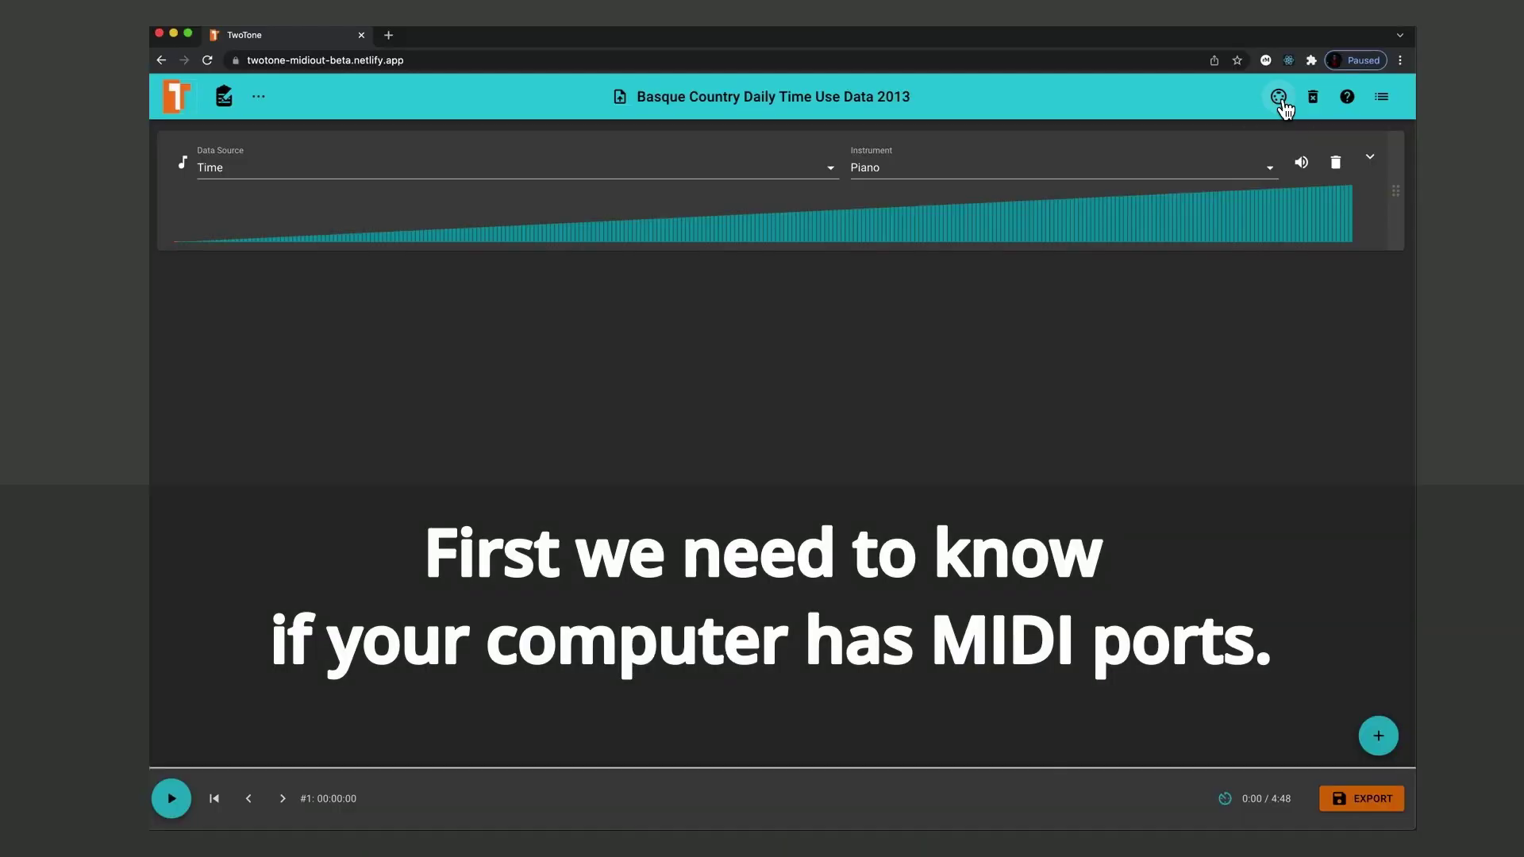
# Step: Choose IAC Driver Bus 1 as TwoTone's MIDI destination and recheck the setting
pyautogui.click(1279, 99)
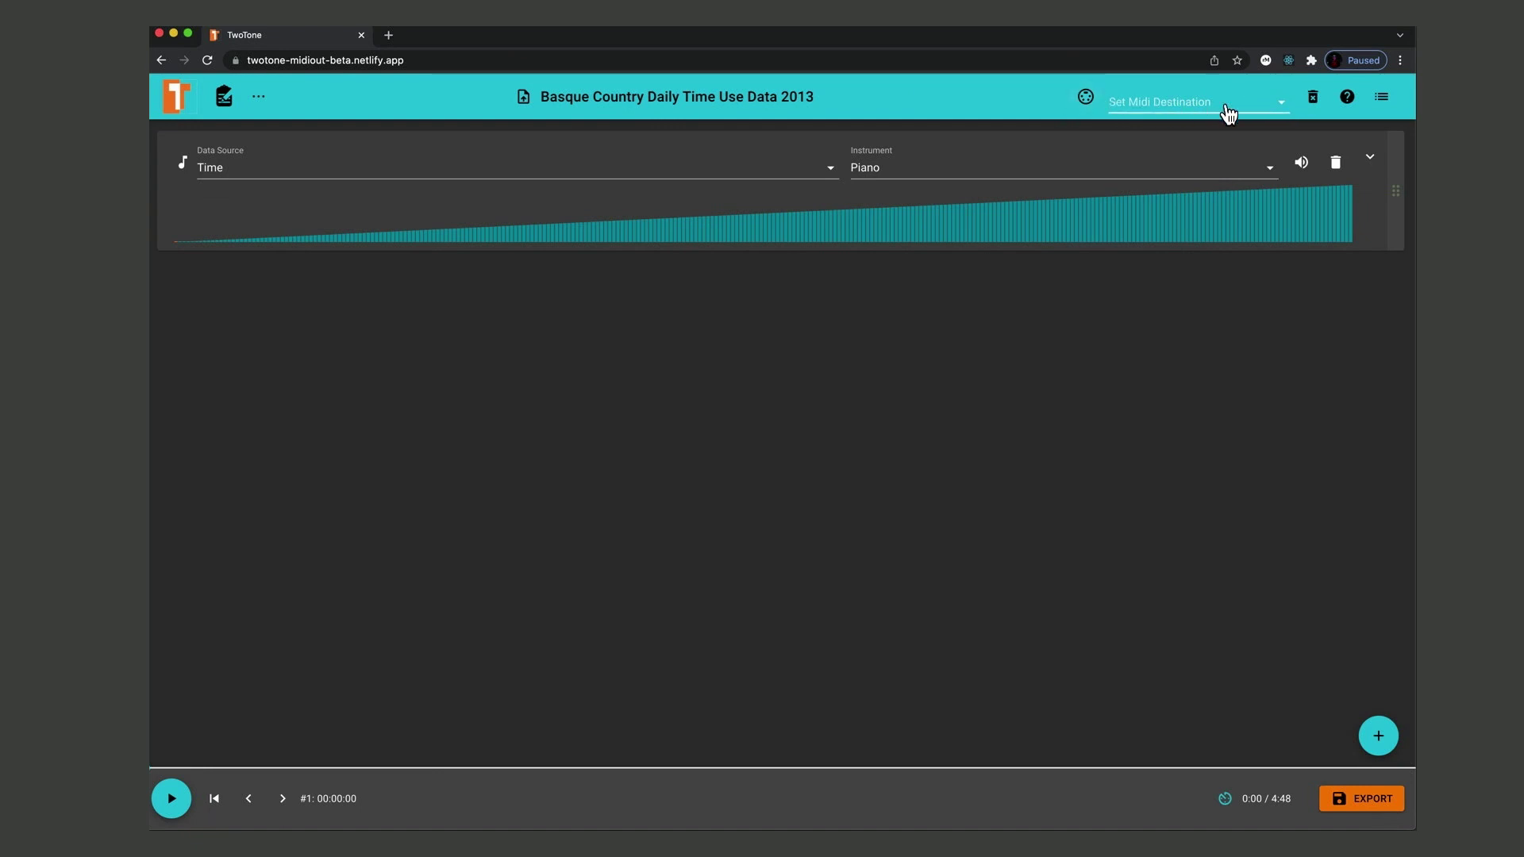
pyautogui.click(1085, 98)
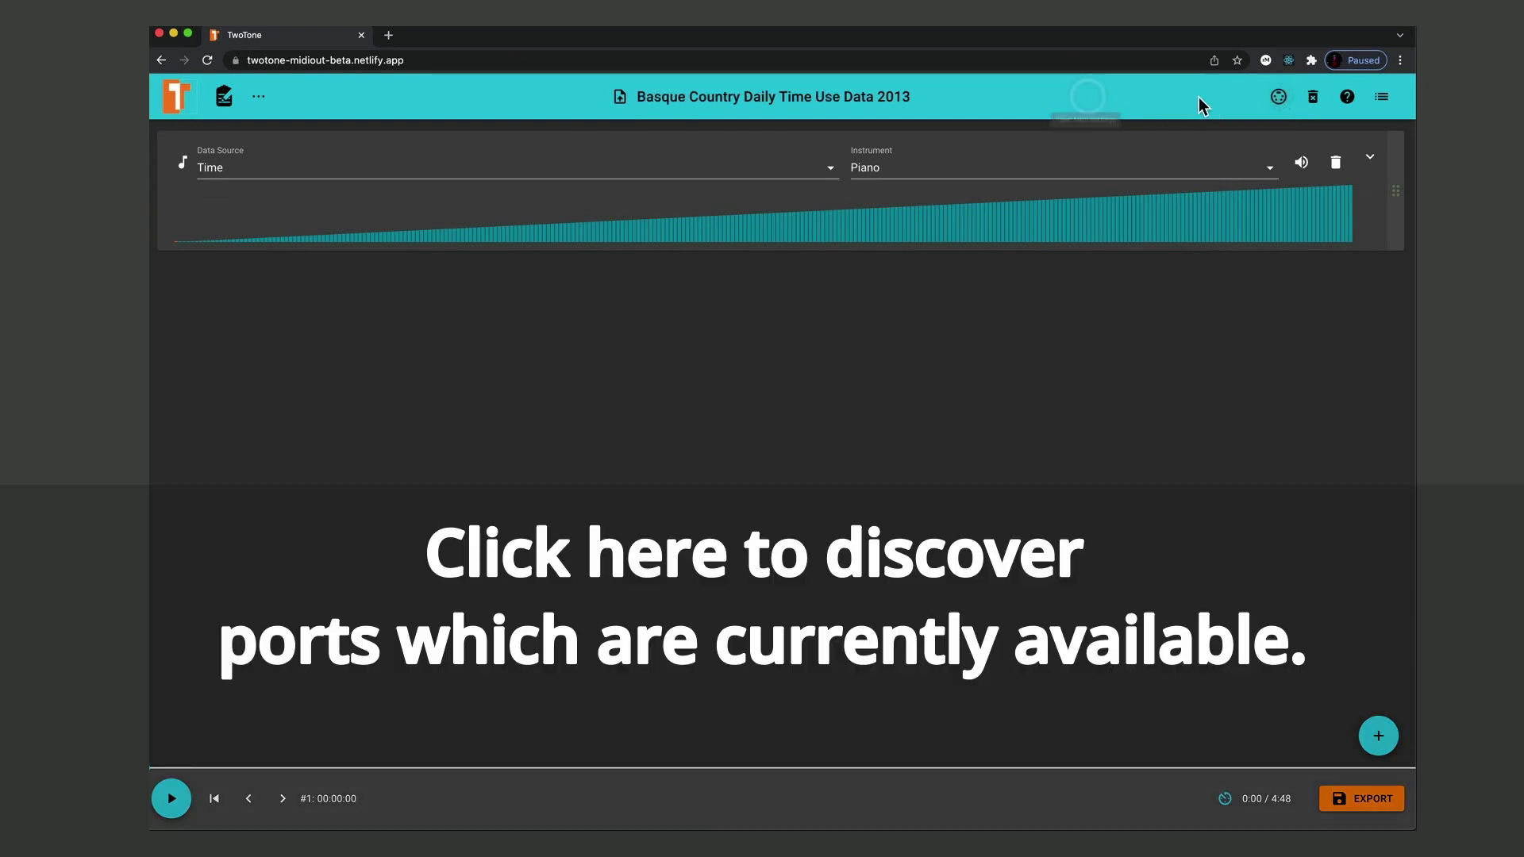
pyautogui.click(1276, 102)
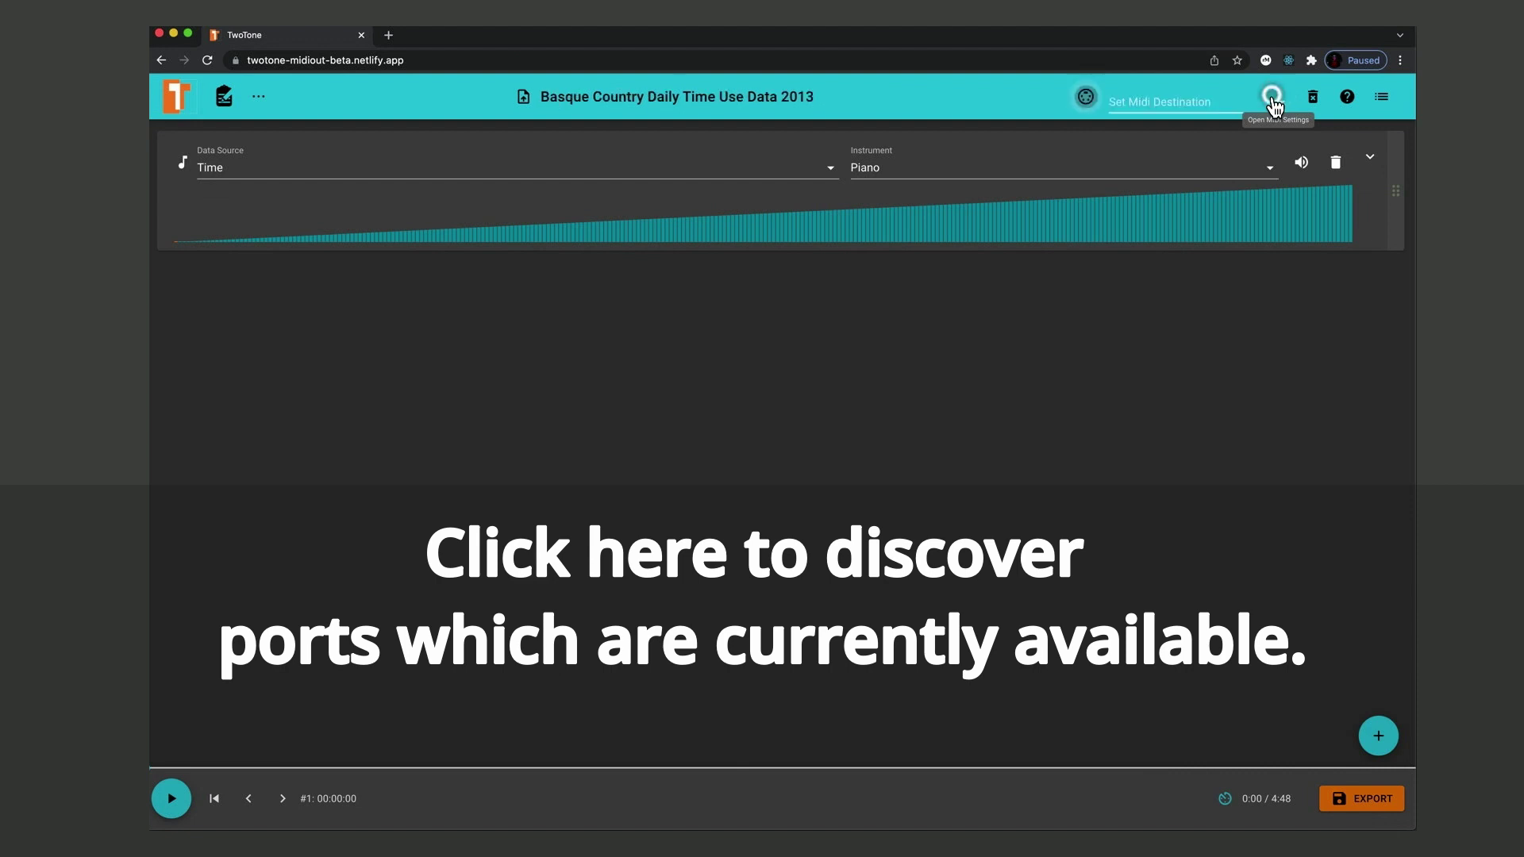
pyautogui.click(1199, 108)
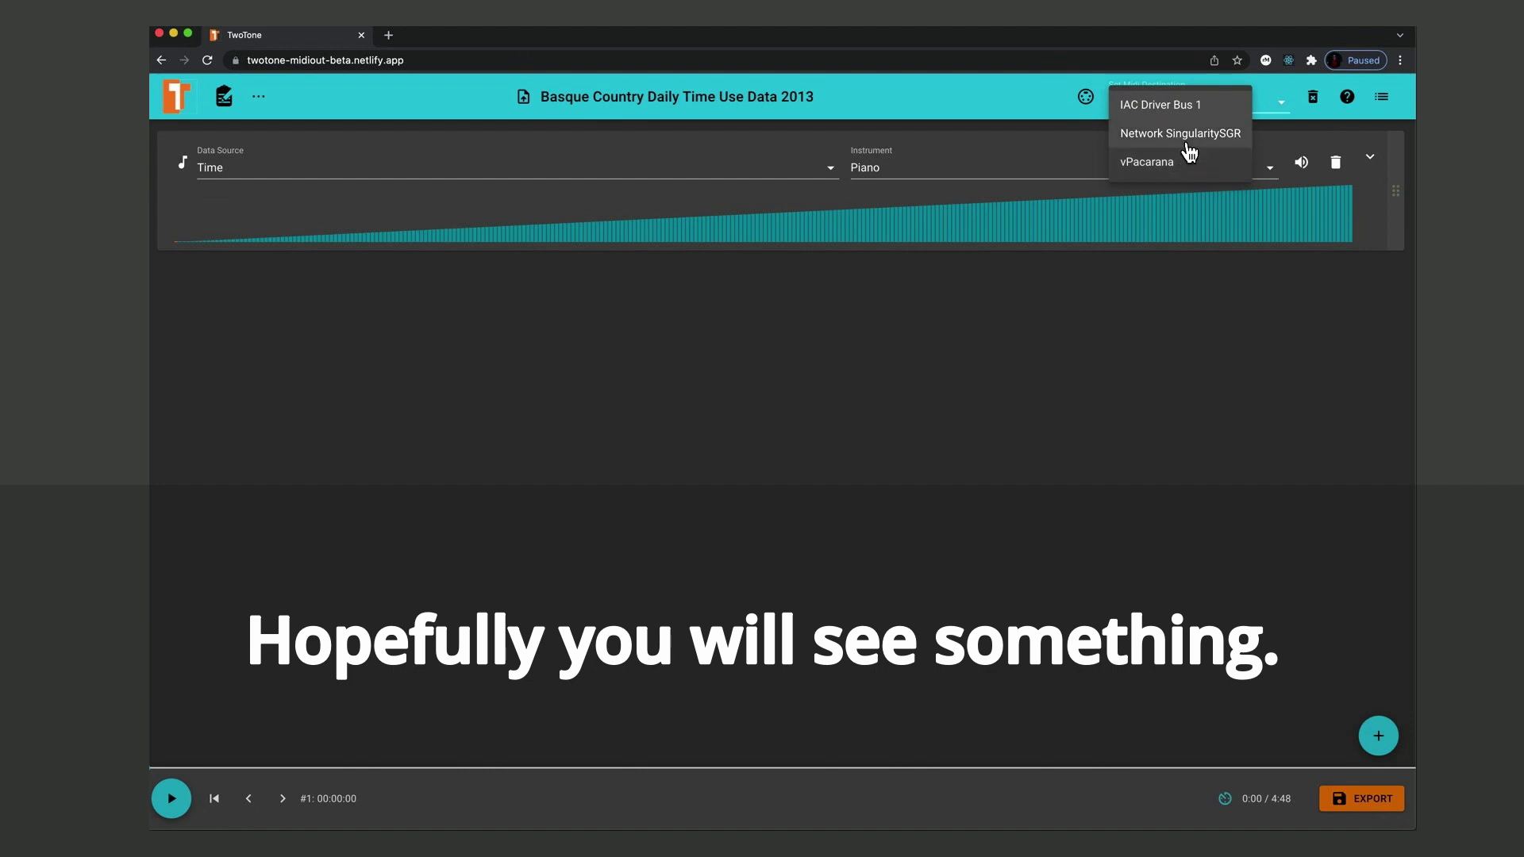
pyautogui.click(1183, 111)
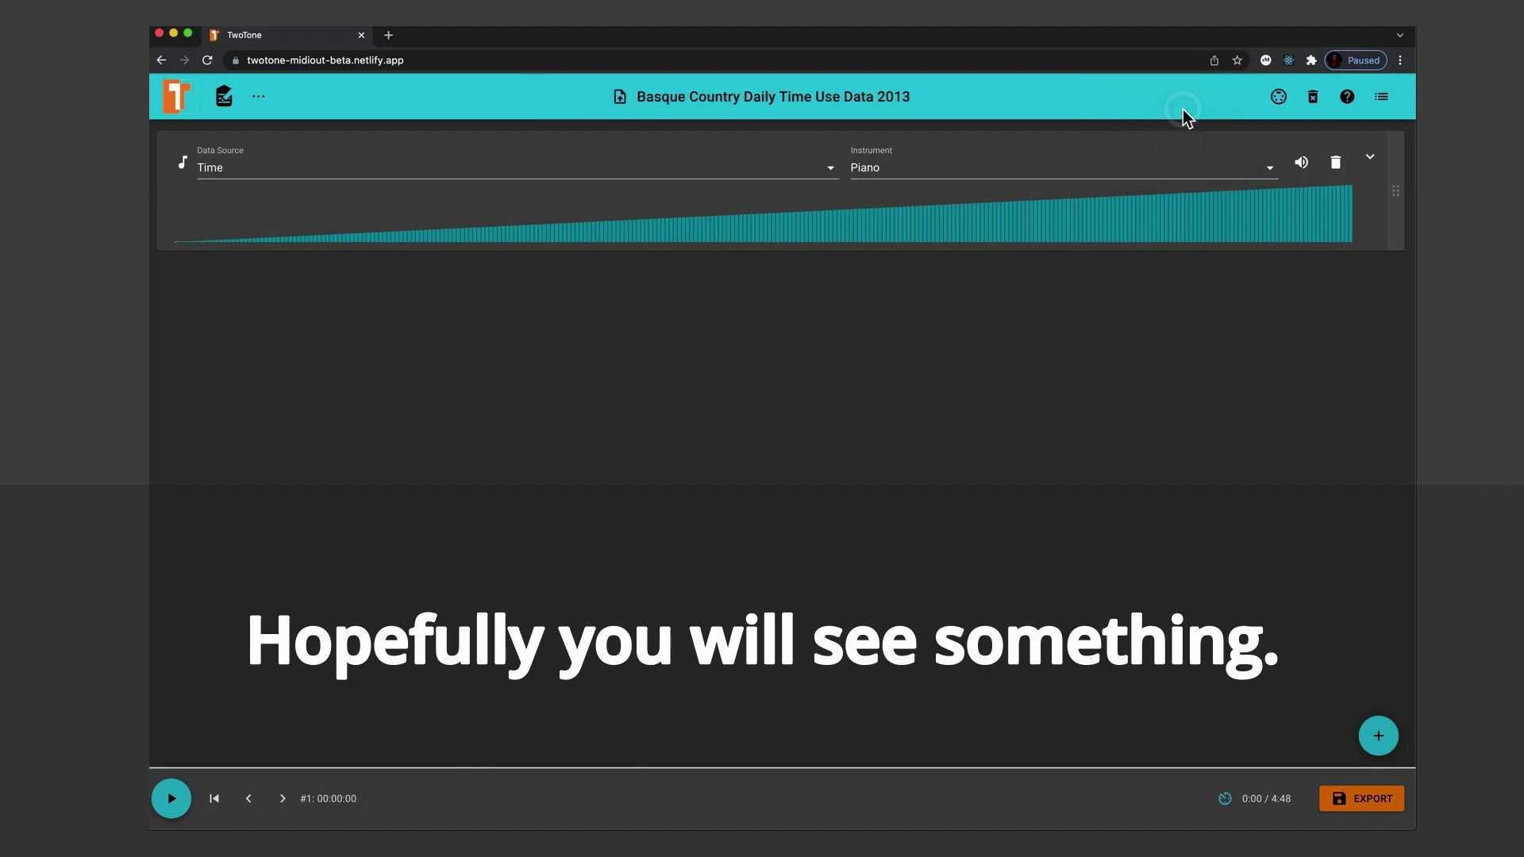
pyautogui.click(1279, 101)
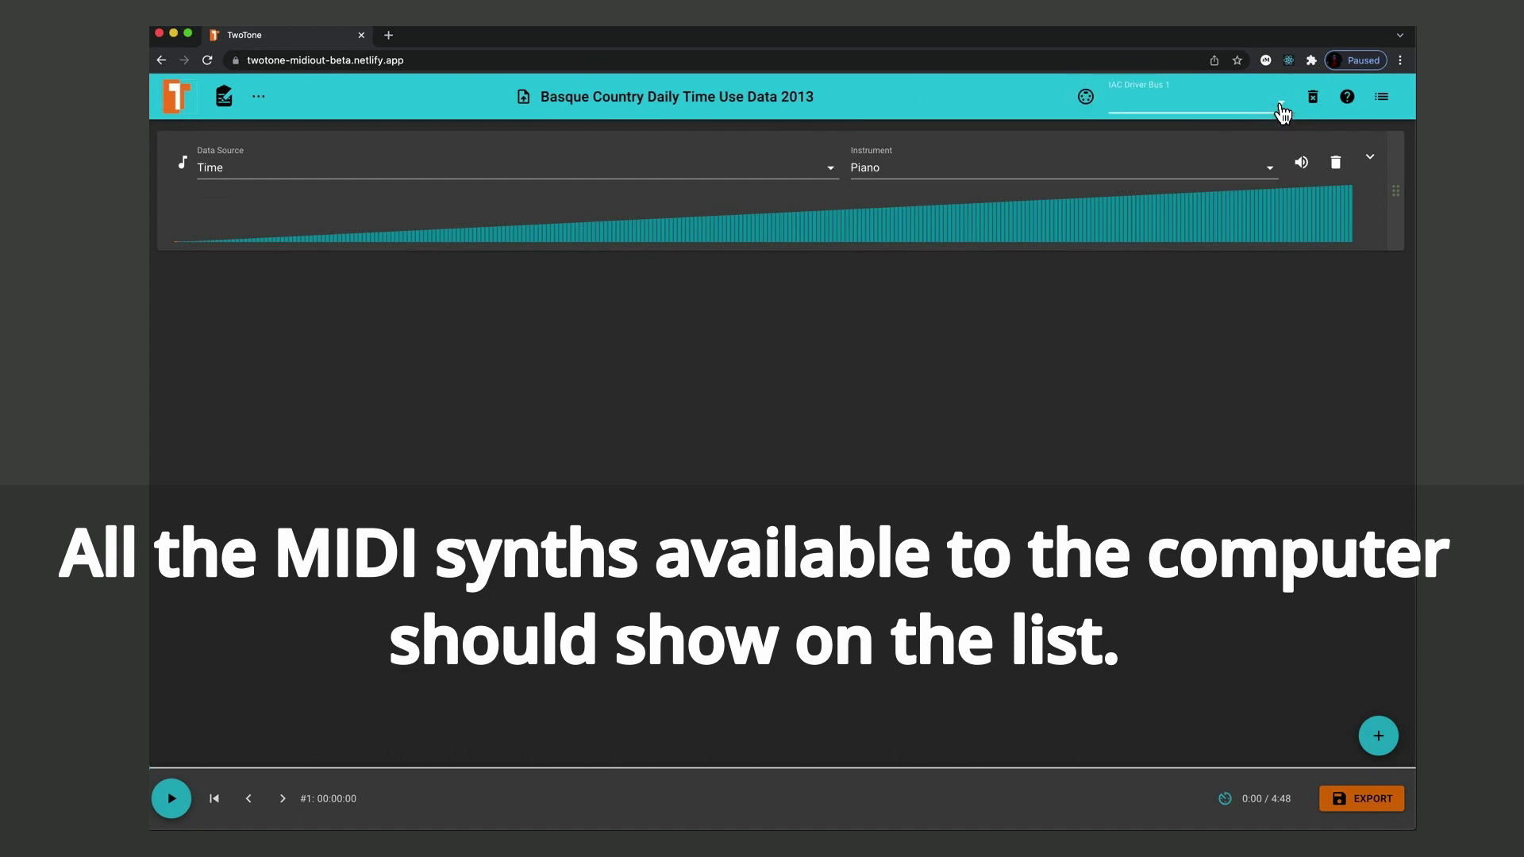
pyautogui.click(1086, 96)
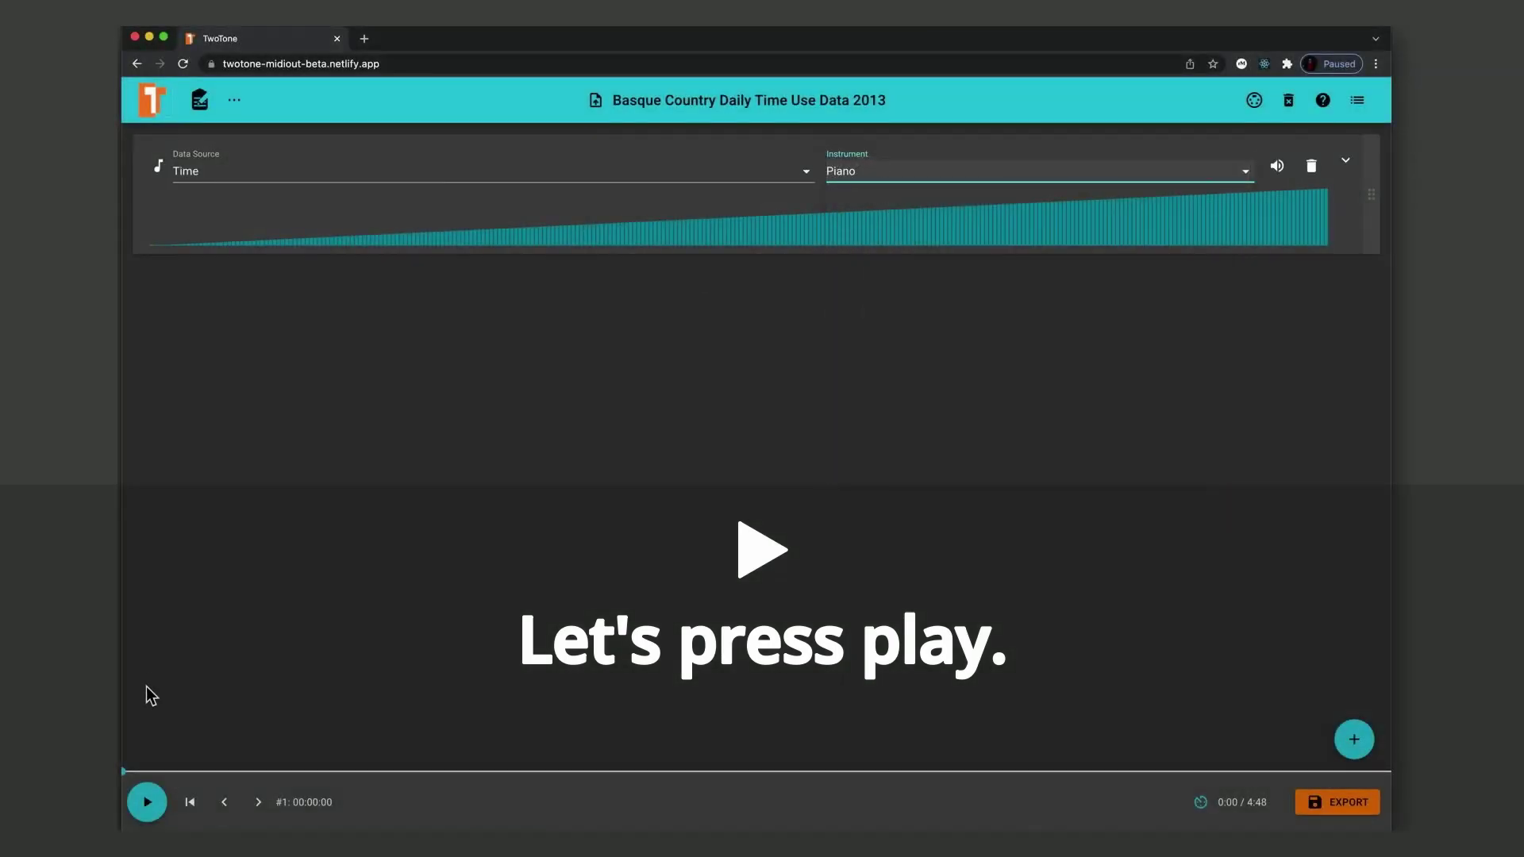
# Step: Play the Time/Piano composition, briefly showing then hiding the data table
pyautogui.click(146, 803)
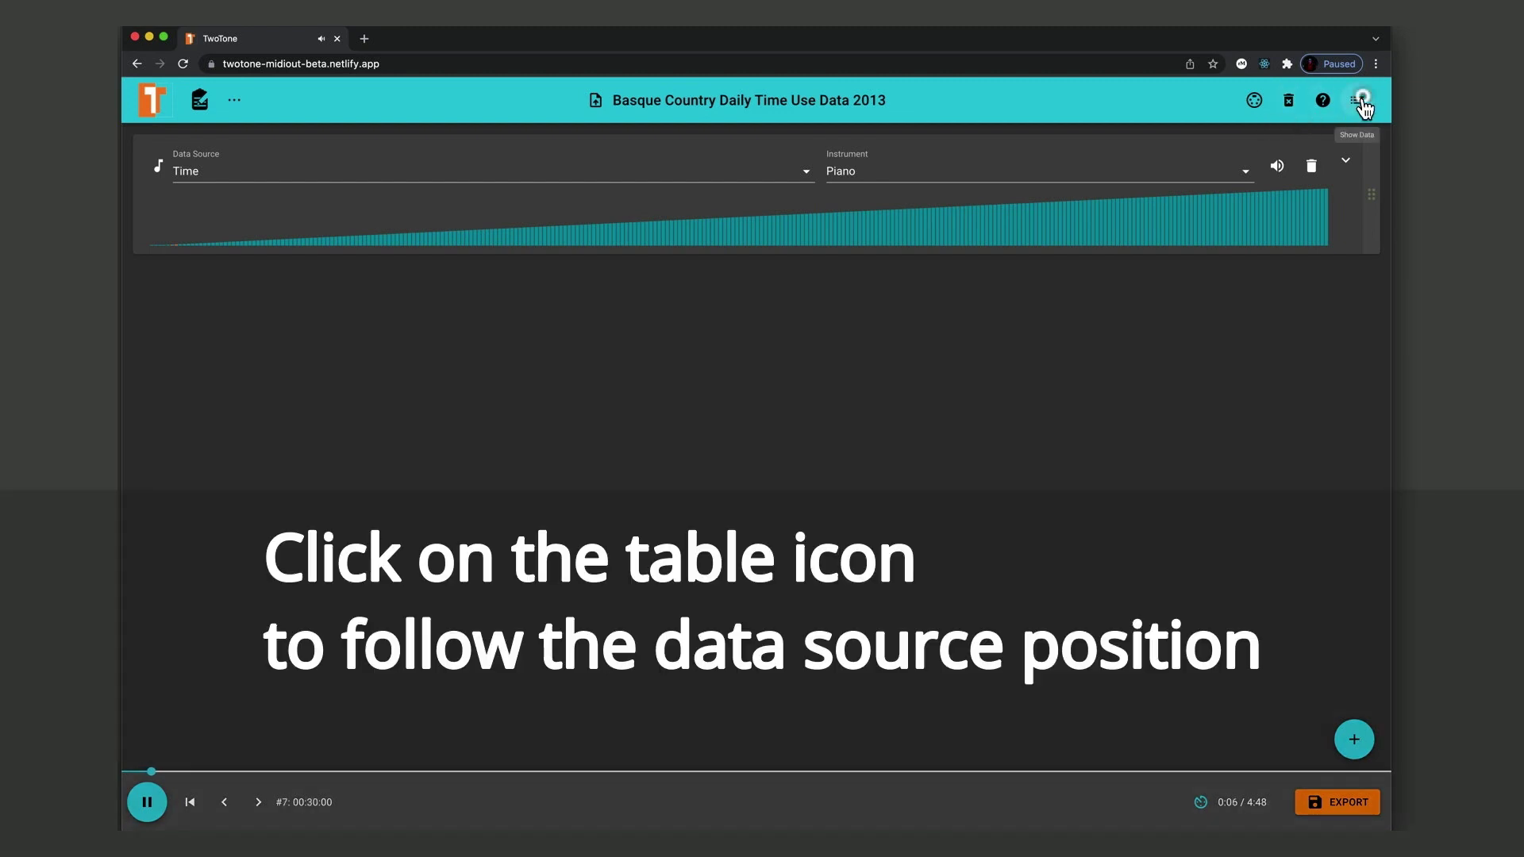
pyautogui.click(1360, 101)
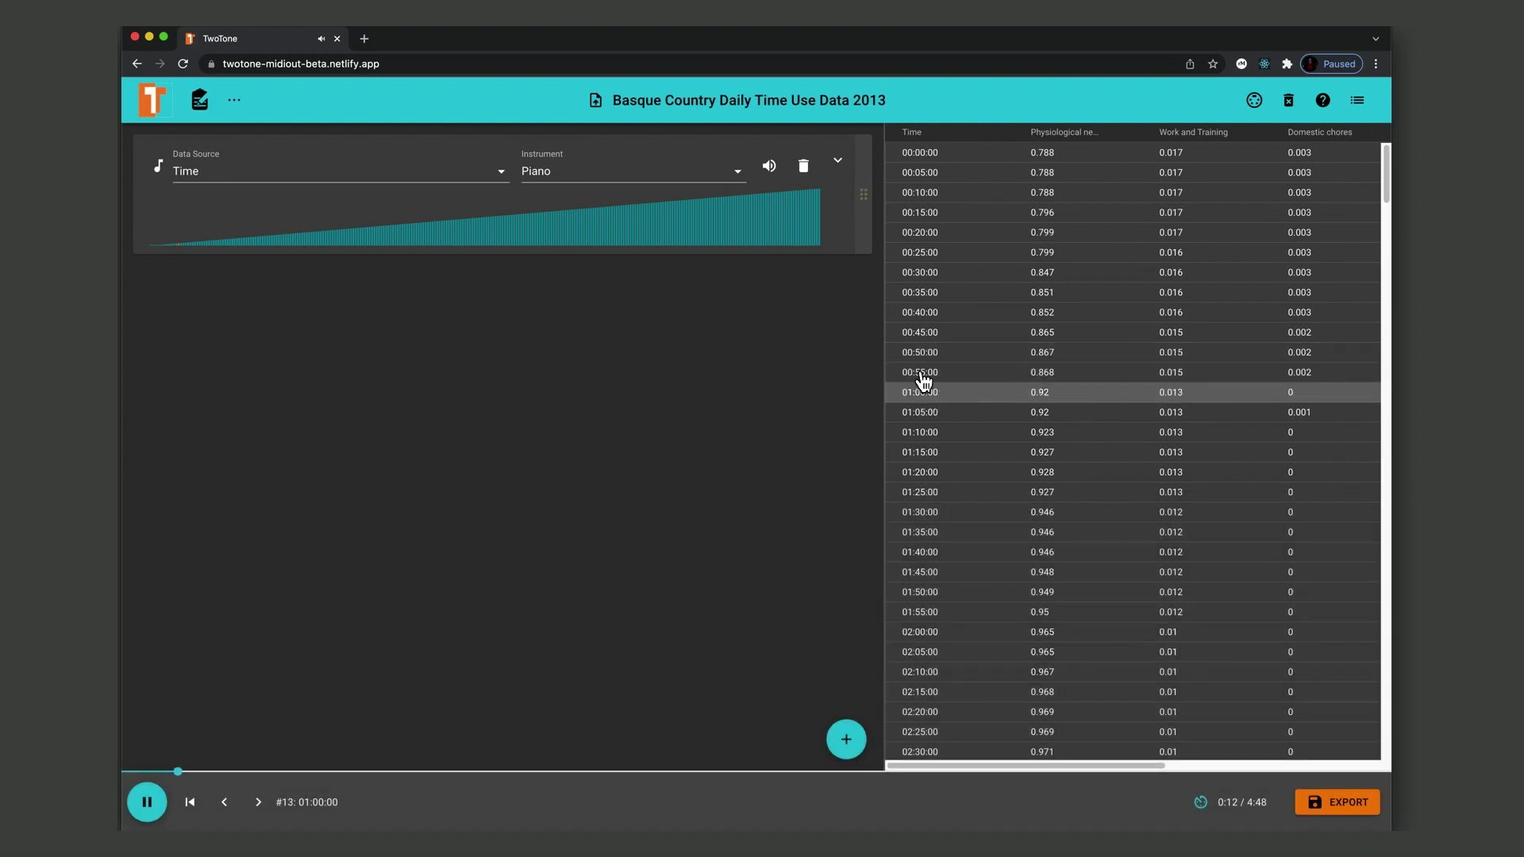
pyautogui.click(1358, 100)
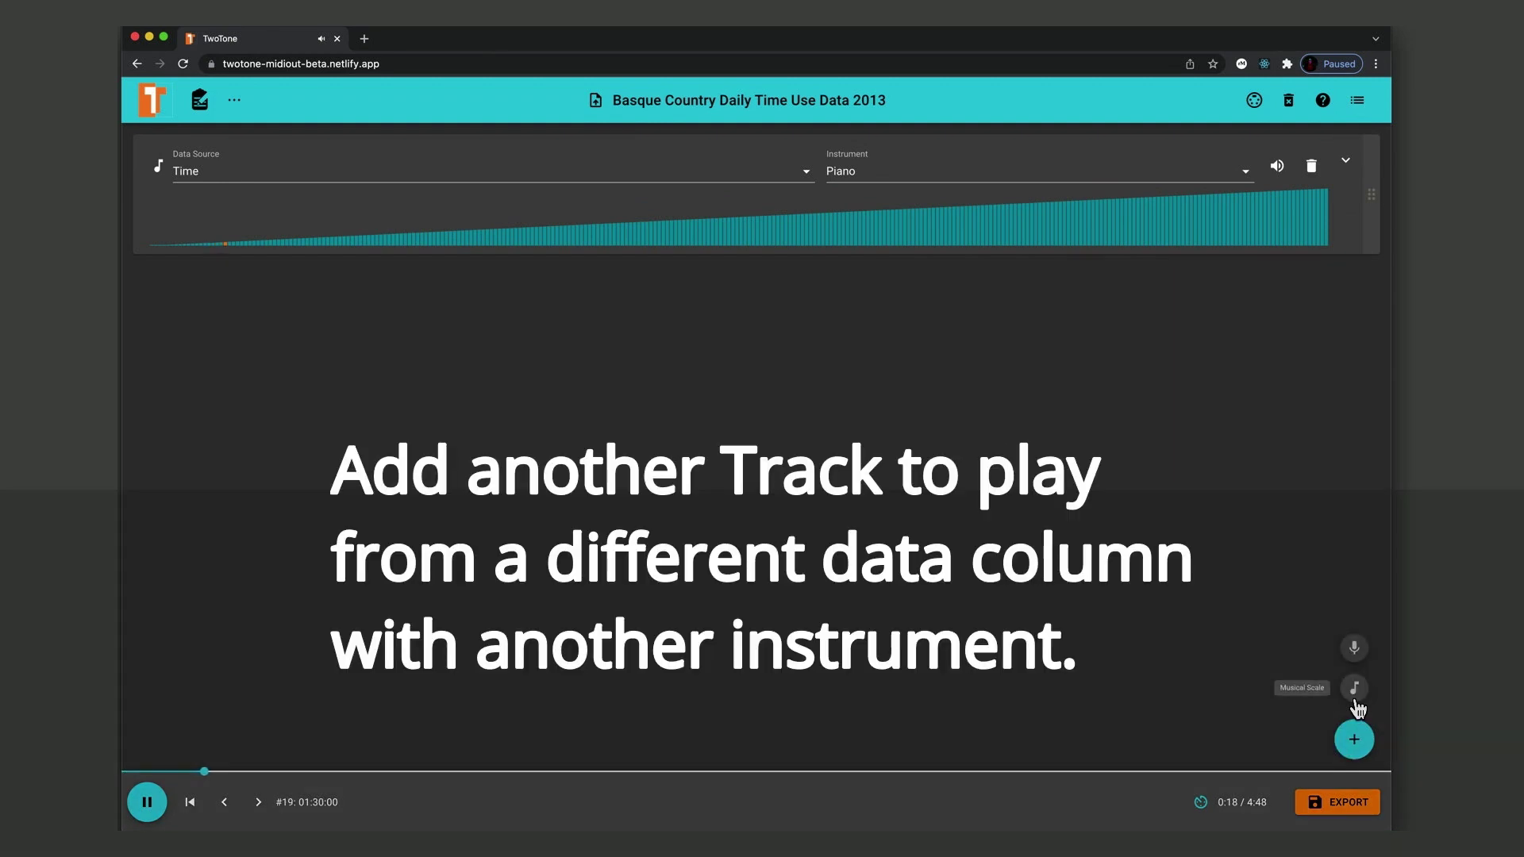
# Step: Add a second track with Physiological needs data on Double Bass and resume playback
pyautogui.click(1356, 698)
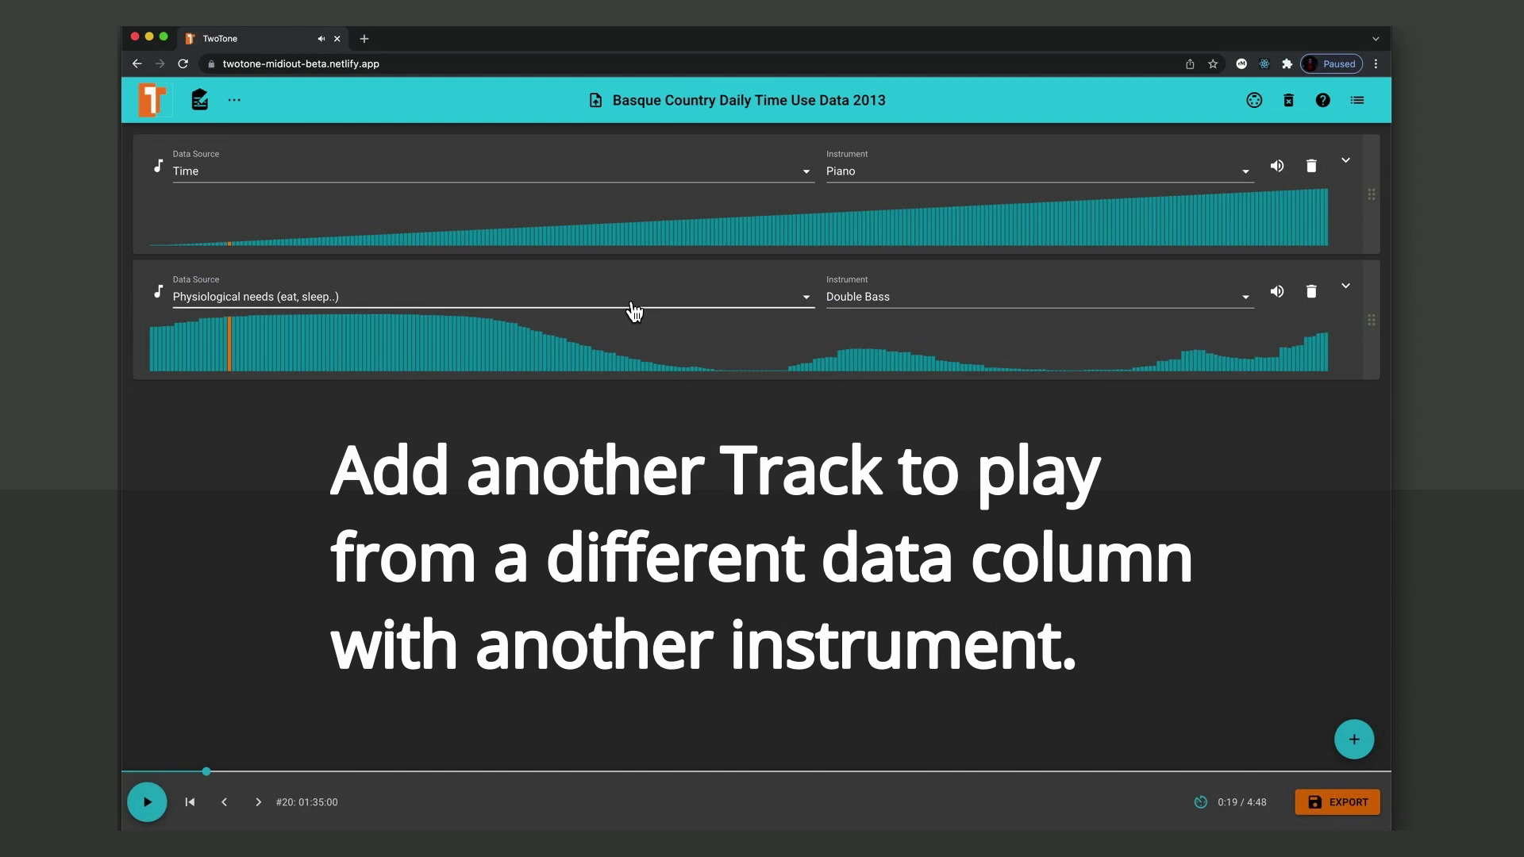
pyautogui.click(634, 310)
pyautogui.click(631, 302)
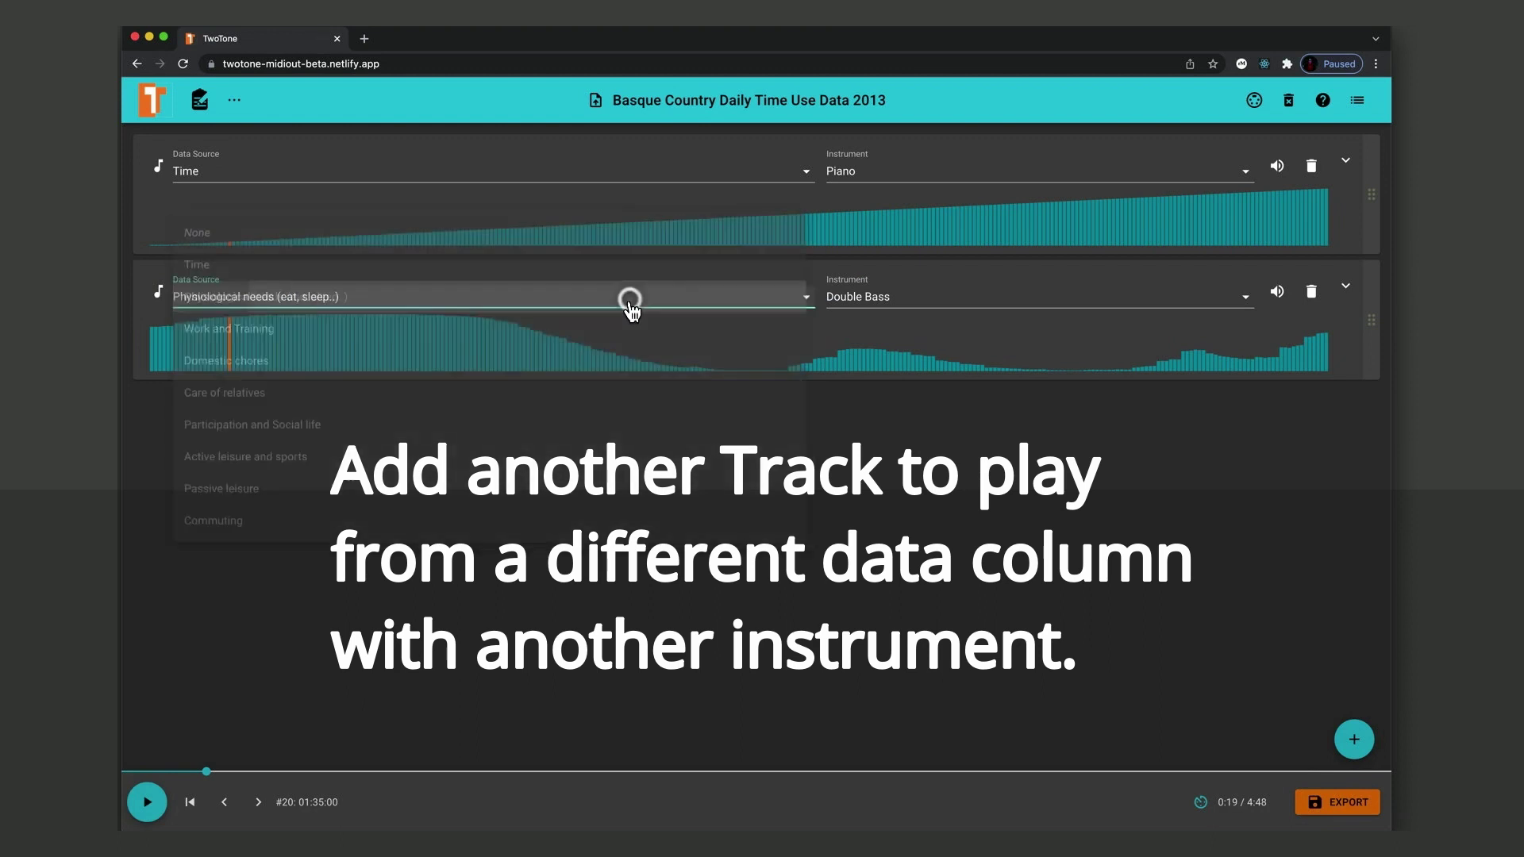
pyautogui.click(902, 306)
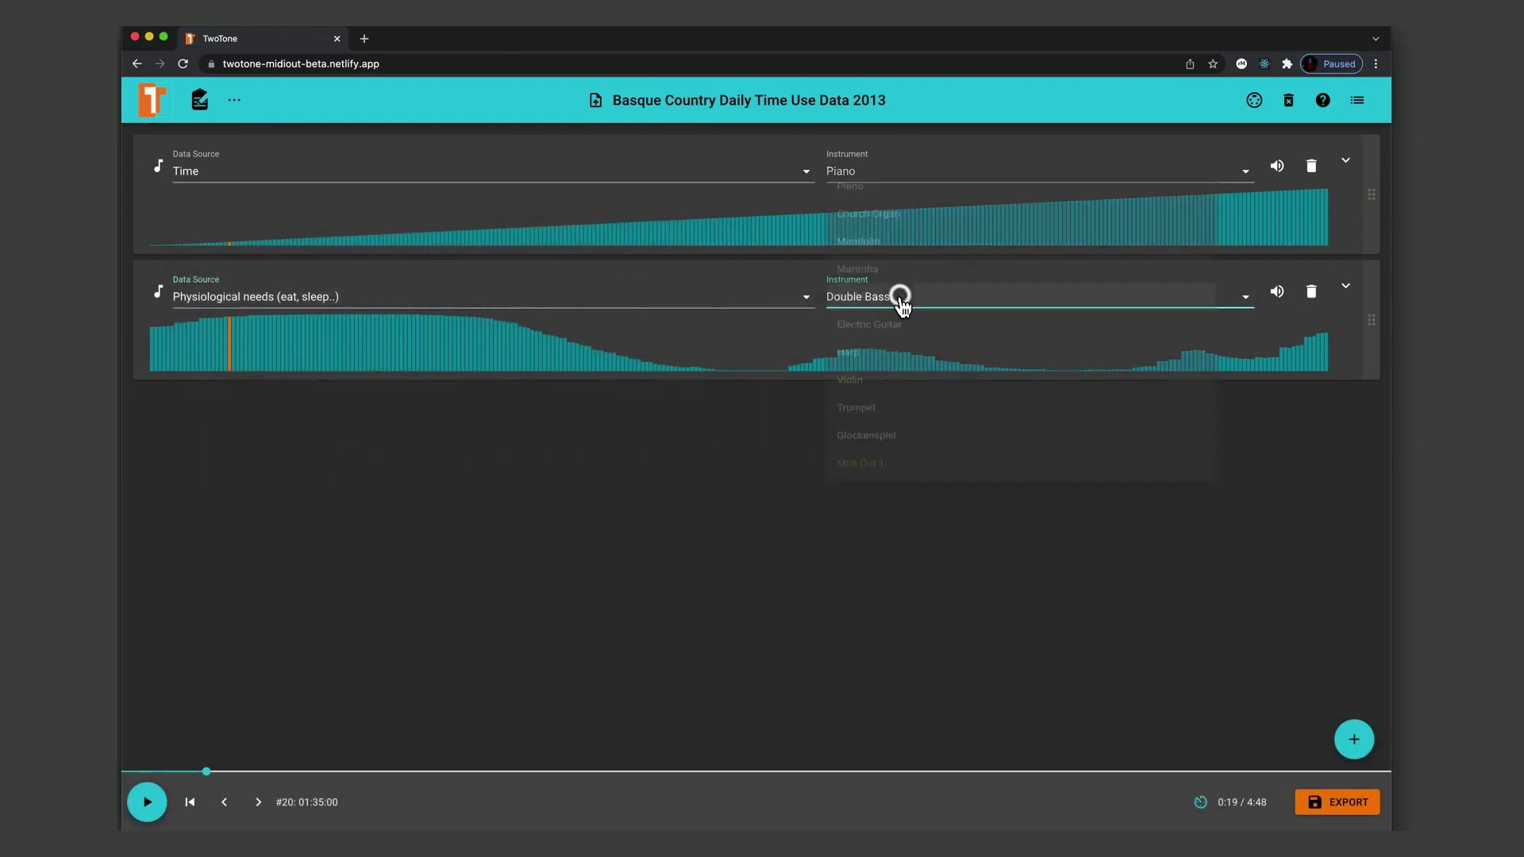
pyautogui.click(901, 300)
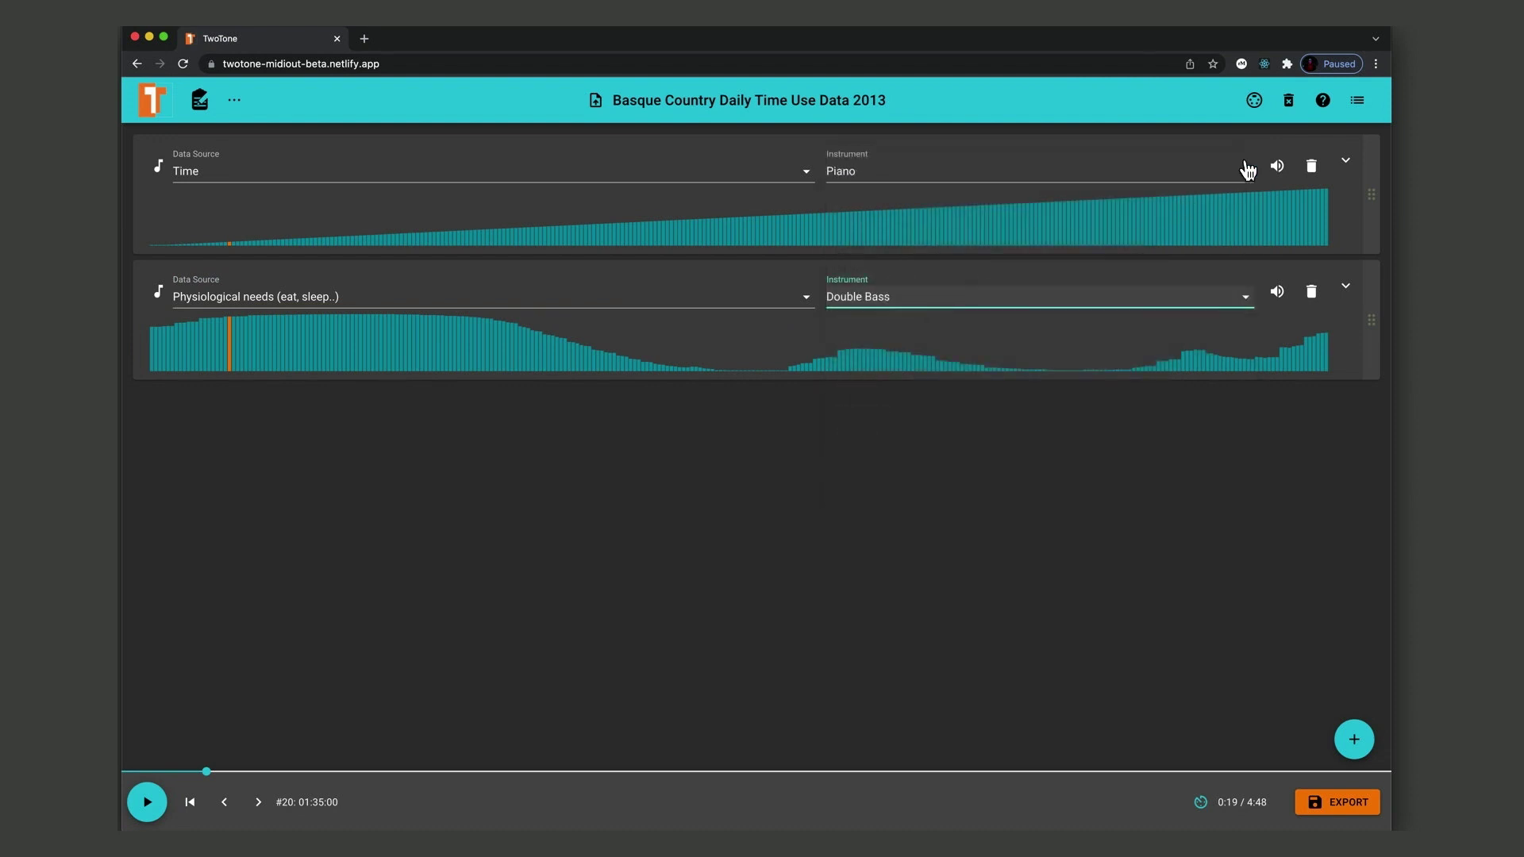
pyautogui.click(148, 802)
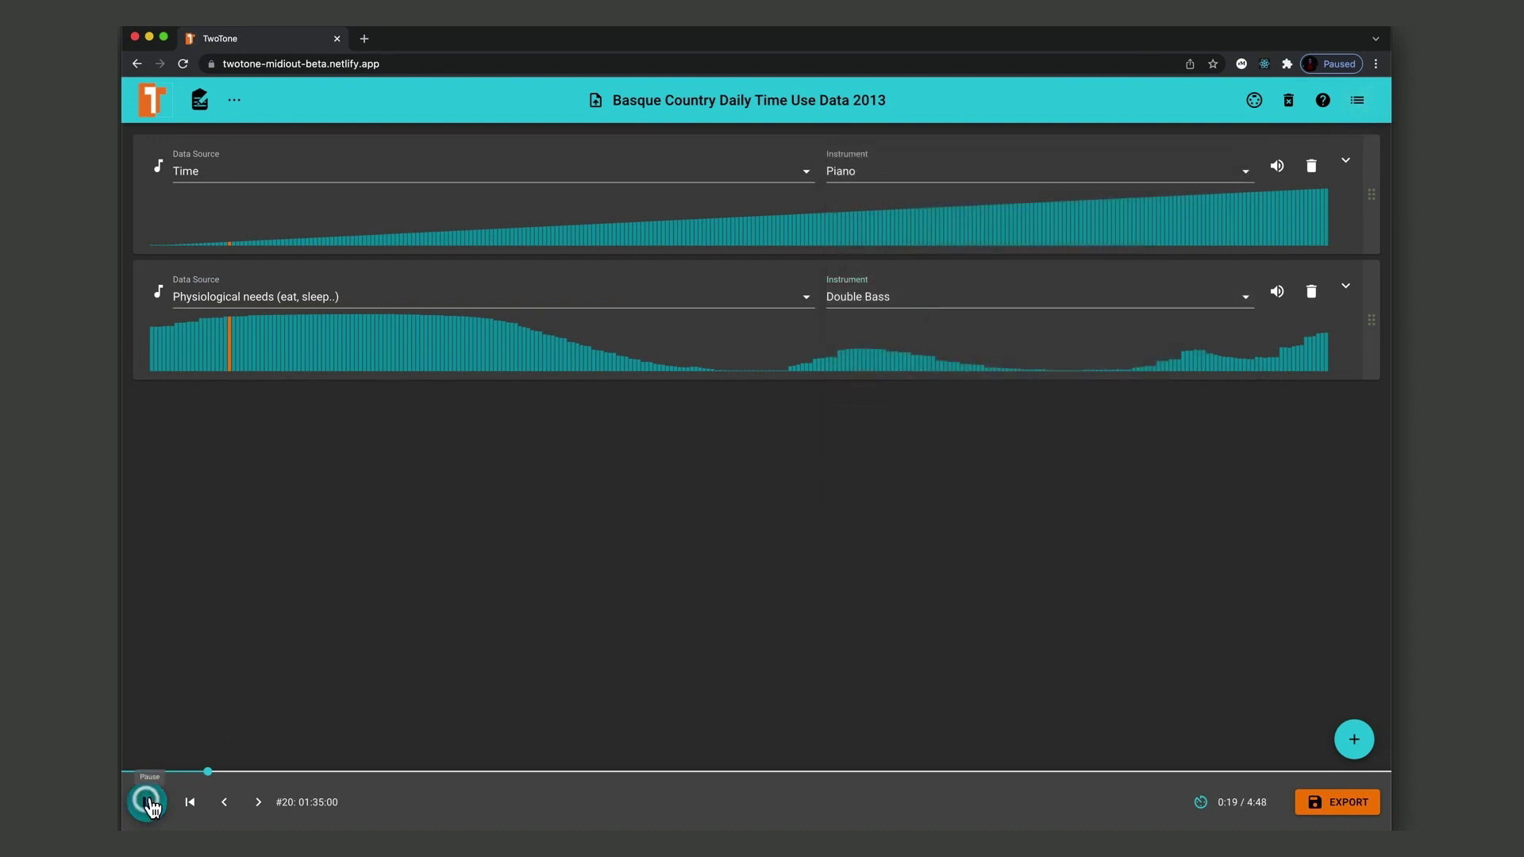
# Step: Set the Time track's Track Tempo to 3x in its advanced settings
pyautogui.click(1347, 319)
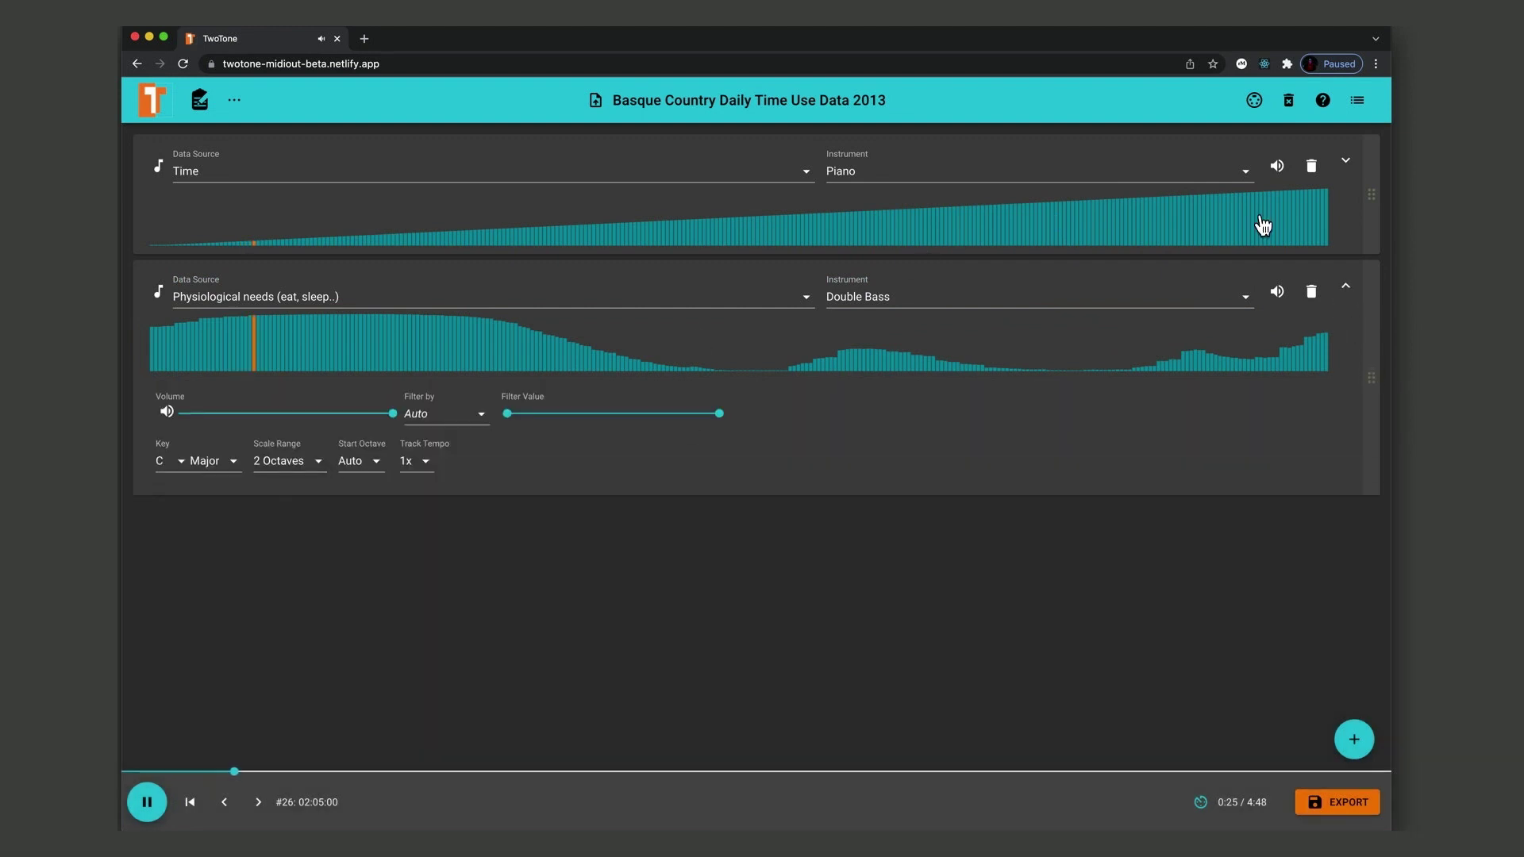
pyautogui.click(1347, 199)
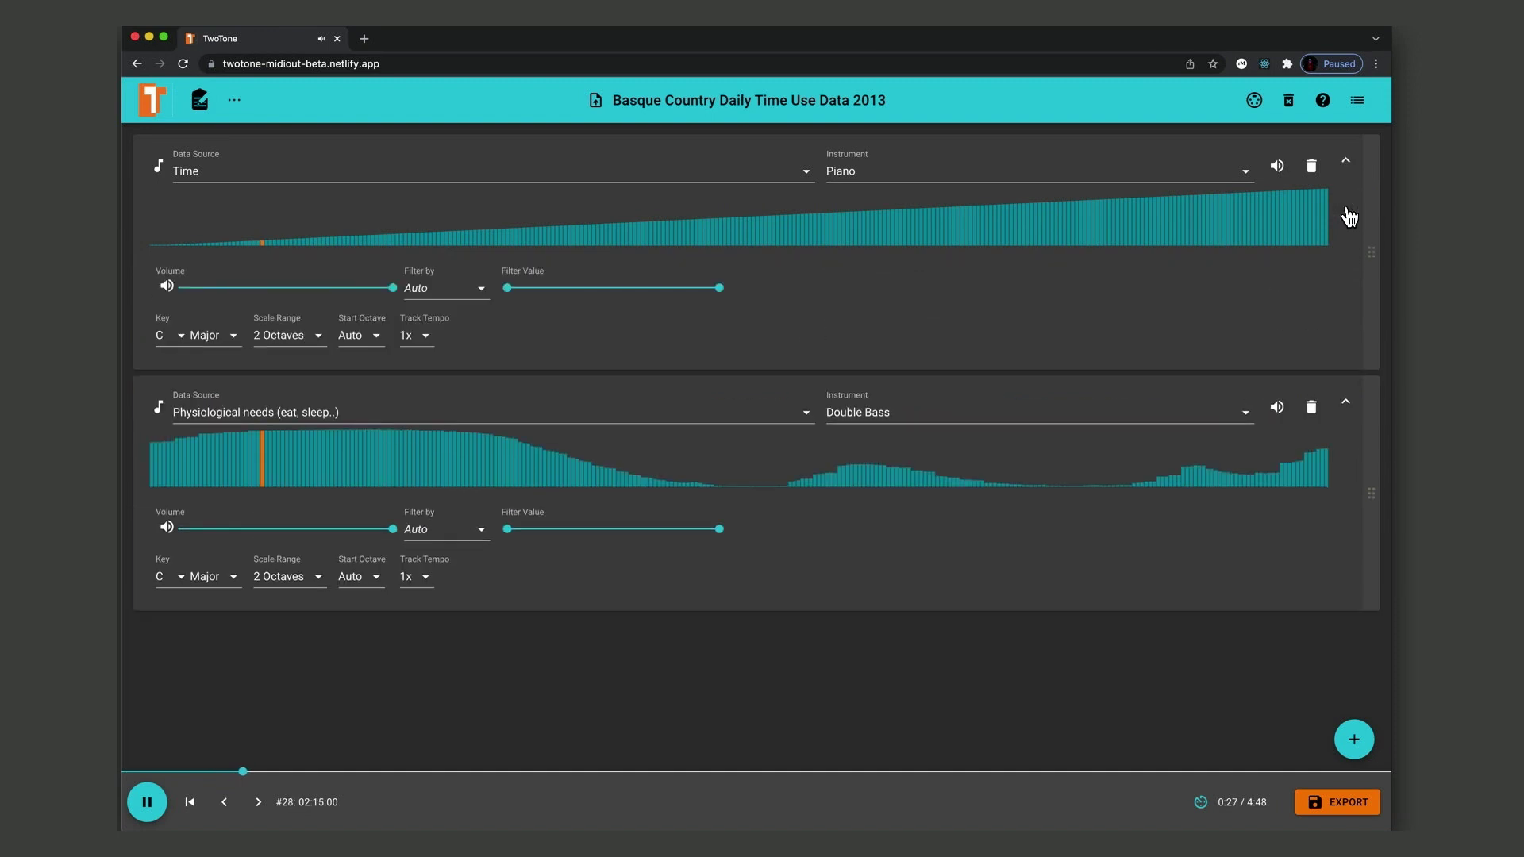
pyautogui.click(423, 336)
pyautogui.click(422, 365)
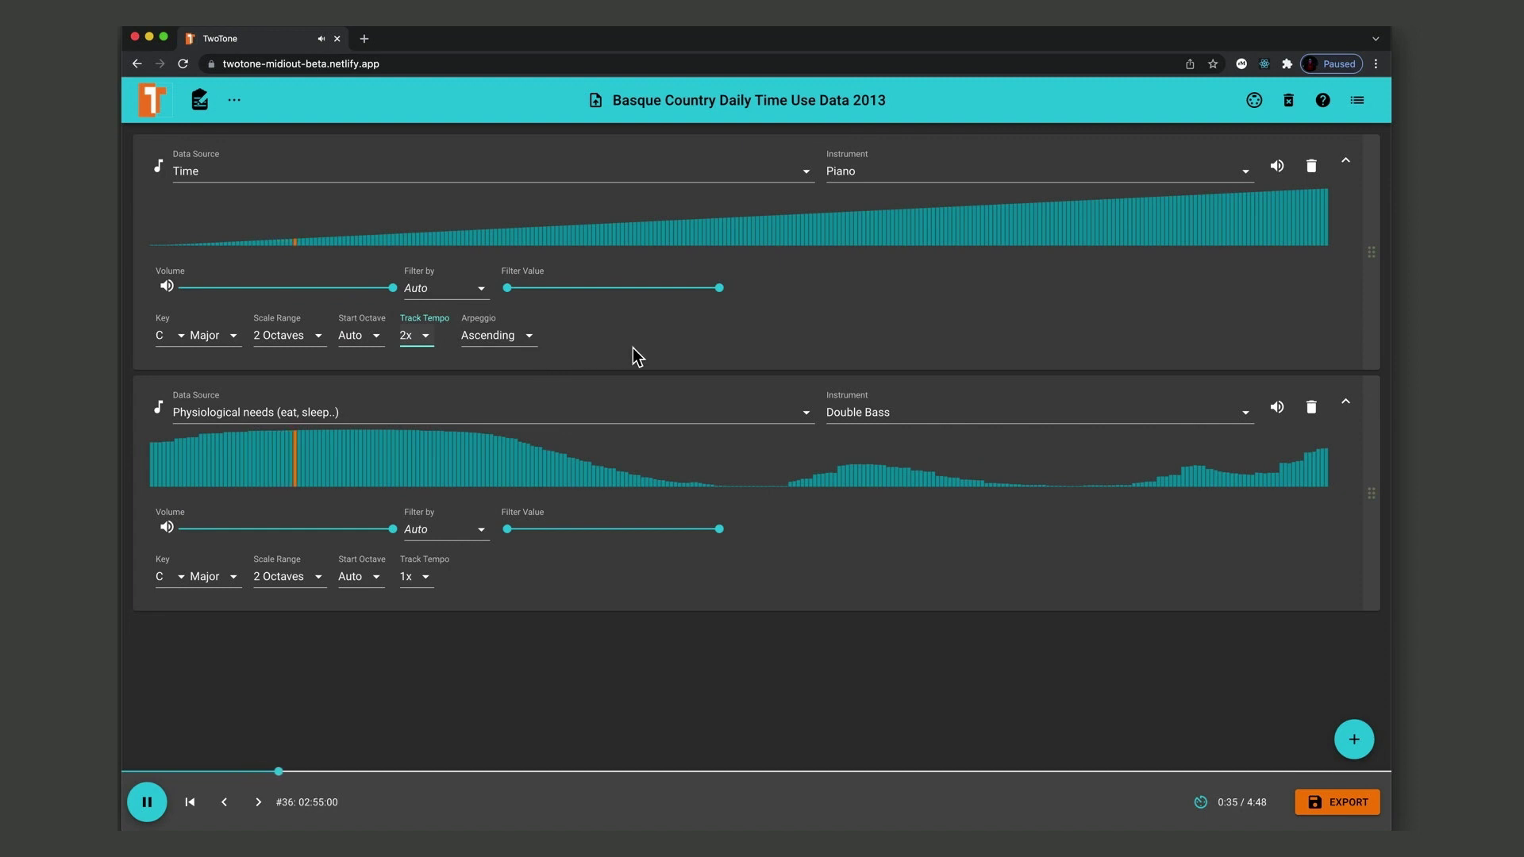
pyautogui.click(427, 341)
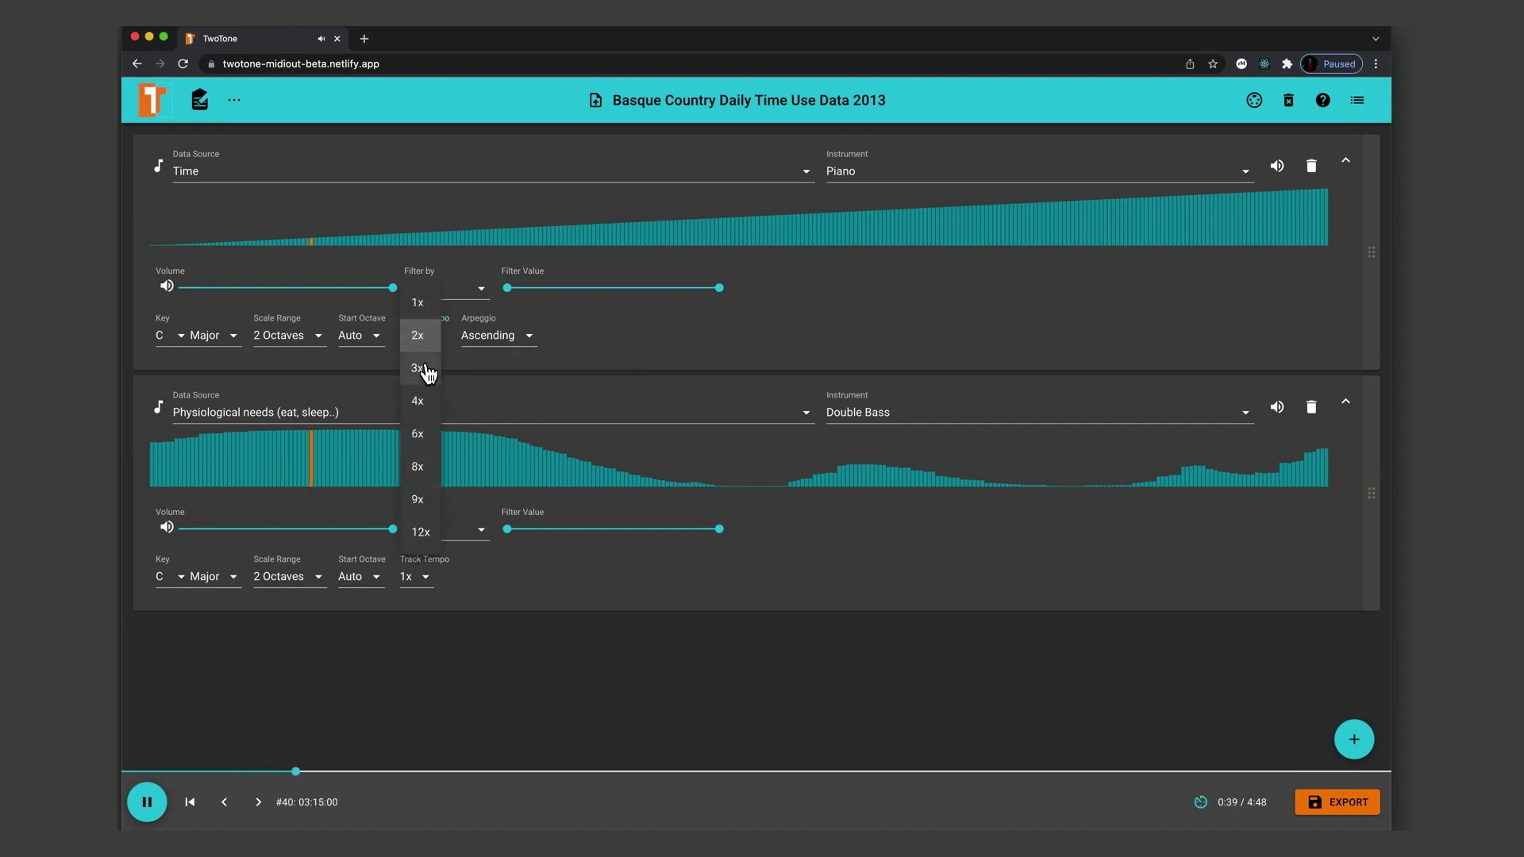
pyautogui.click(421, 364)
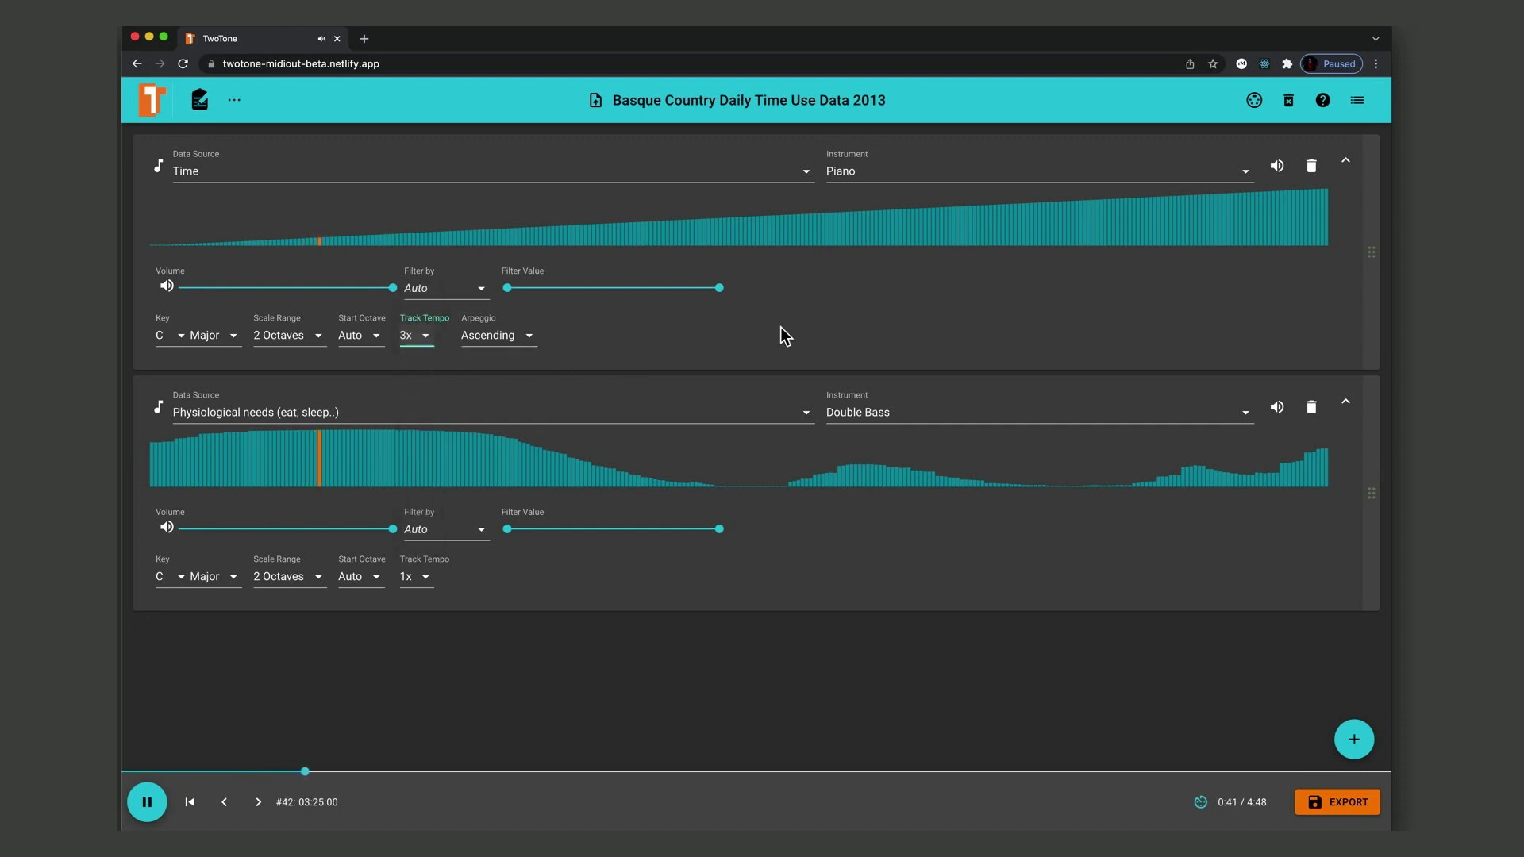
# Step: Collapse the Time and Physiological needs track panels
pyautogui.click(1338, 287)
pyautogui.click(1349, 242)
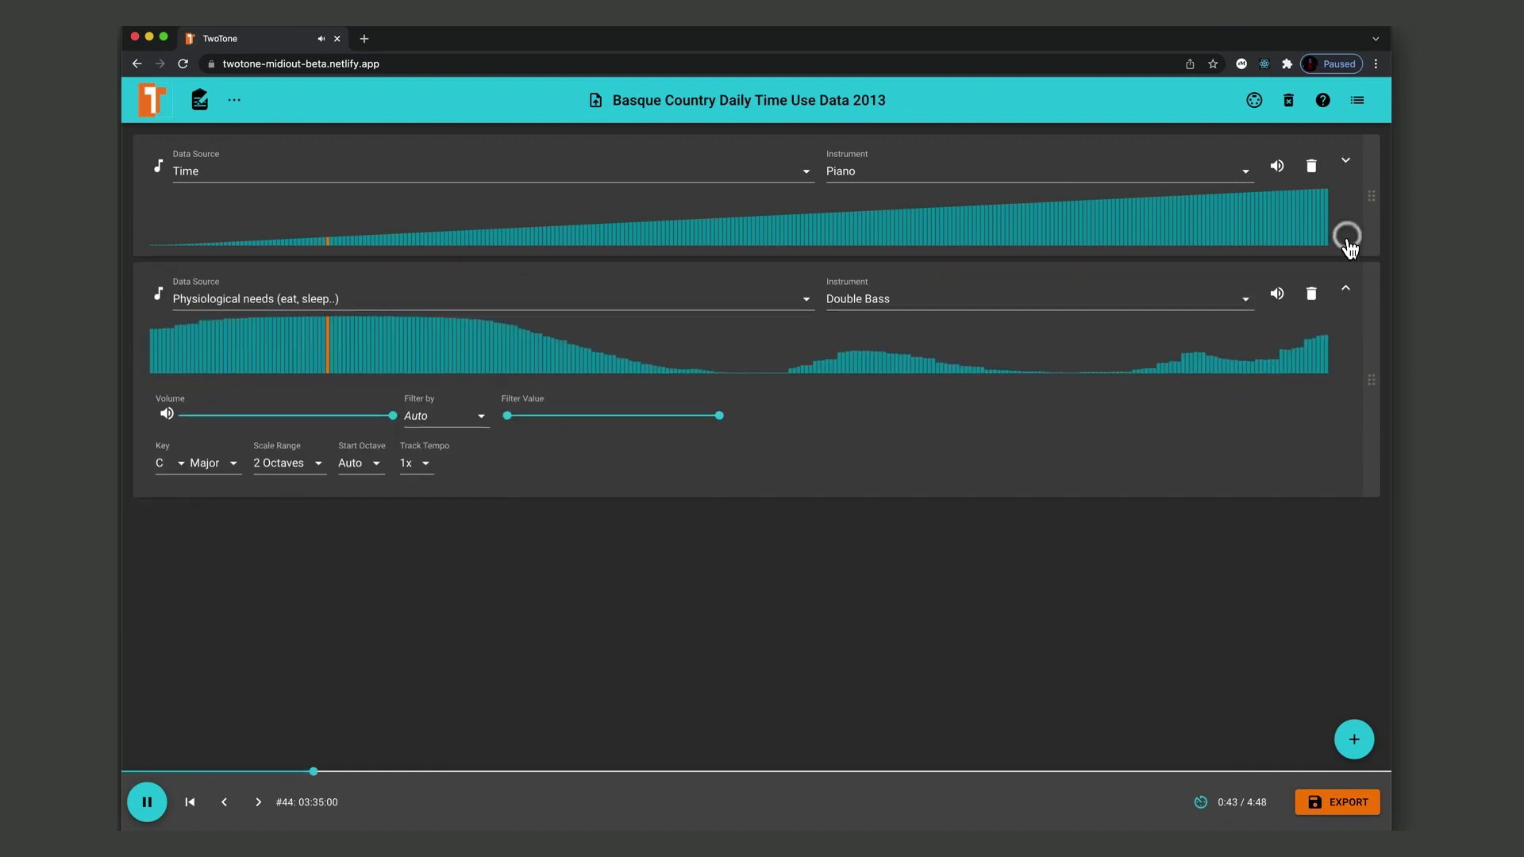
pyautogui.click(1350, 386)
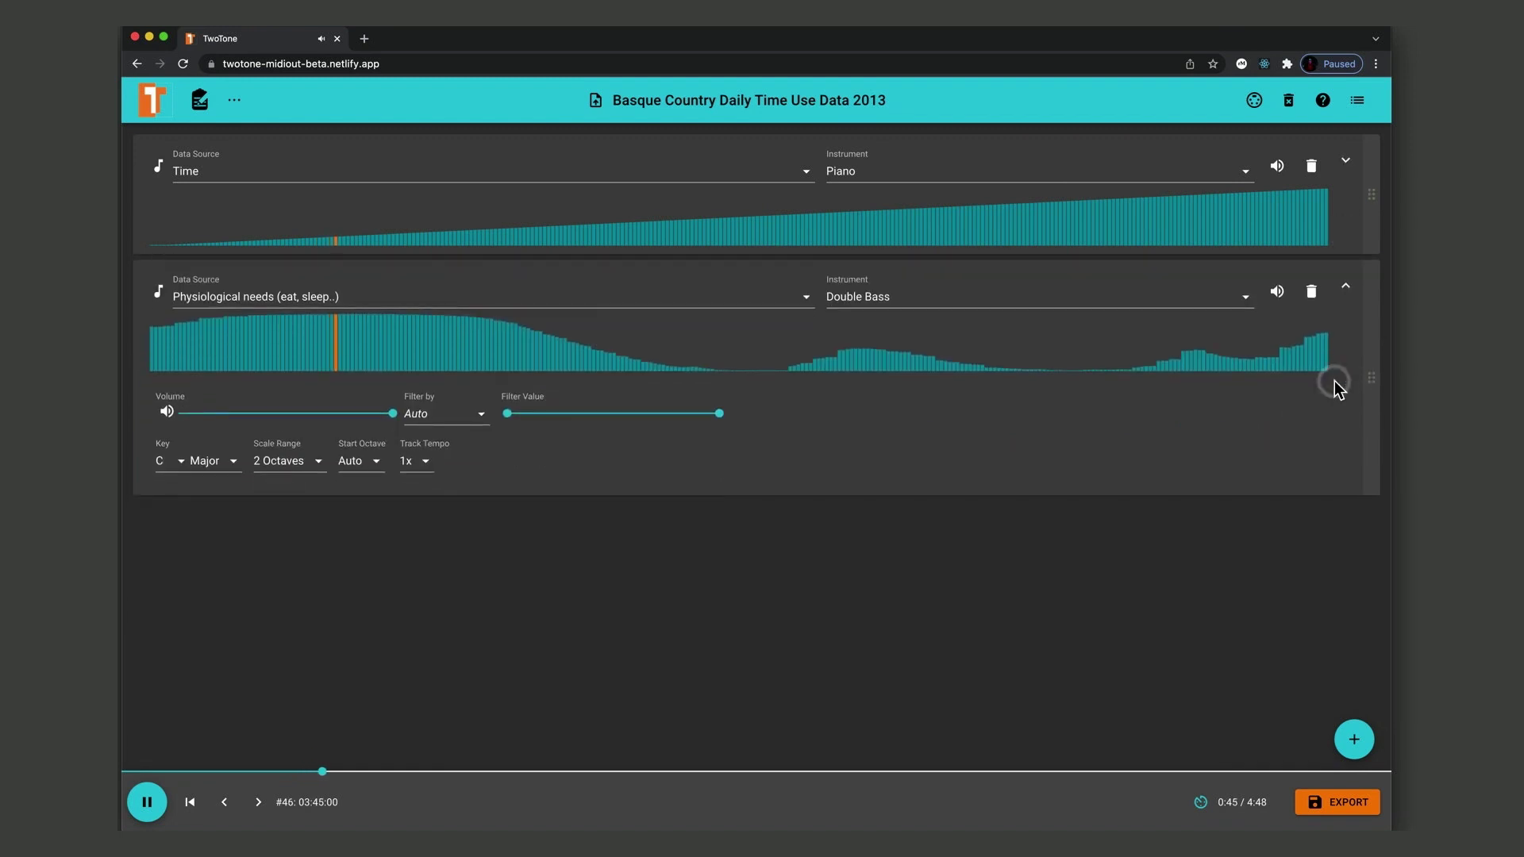
pyautogui.click(1345, 380)
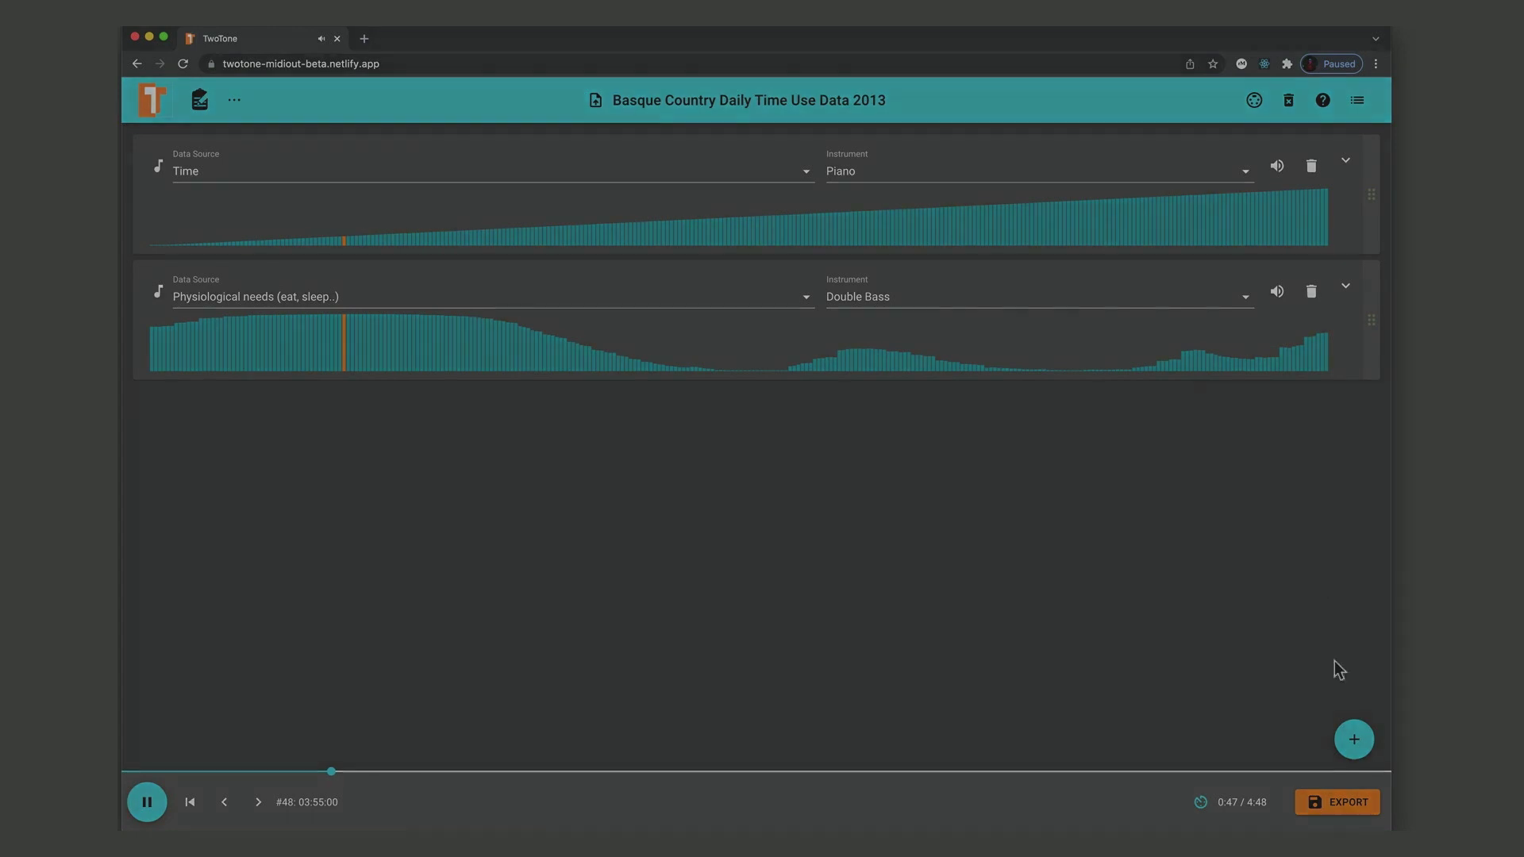
# Step: Pause playback, show the IAC Driver Bus 1 output setting, and list the Time track's instruments
pyautogui.click(1354, 739)
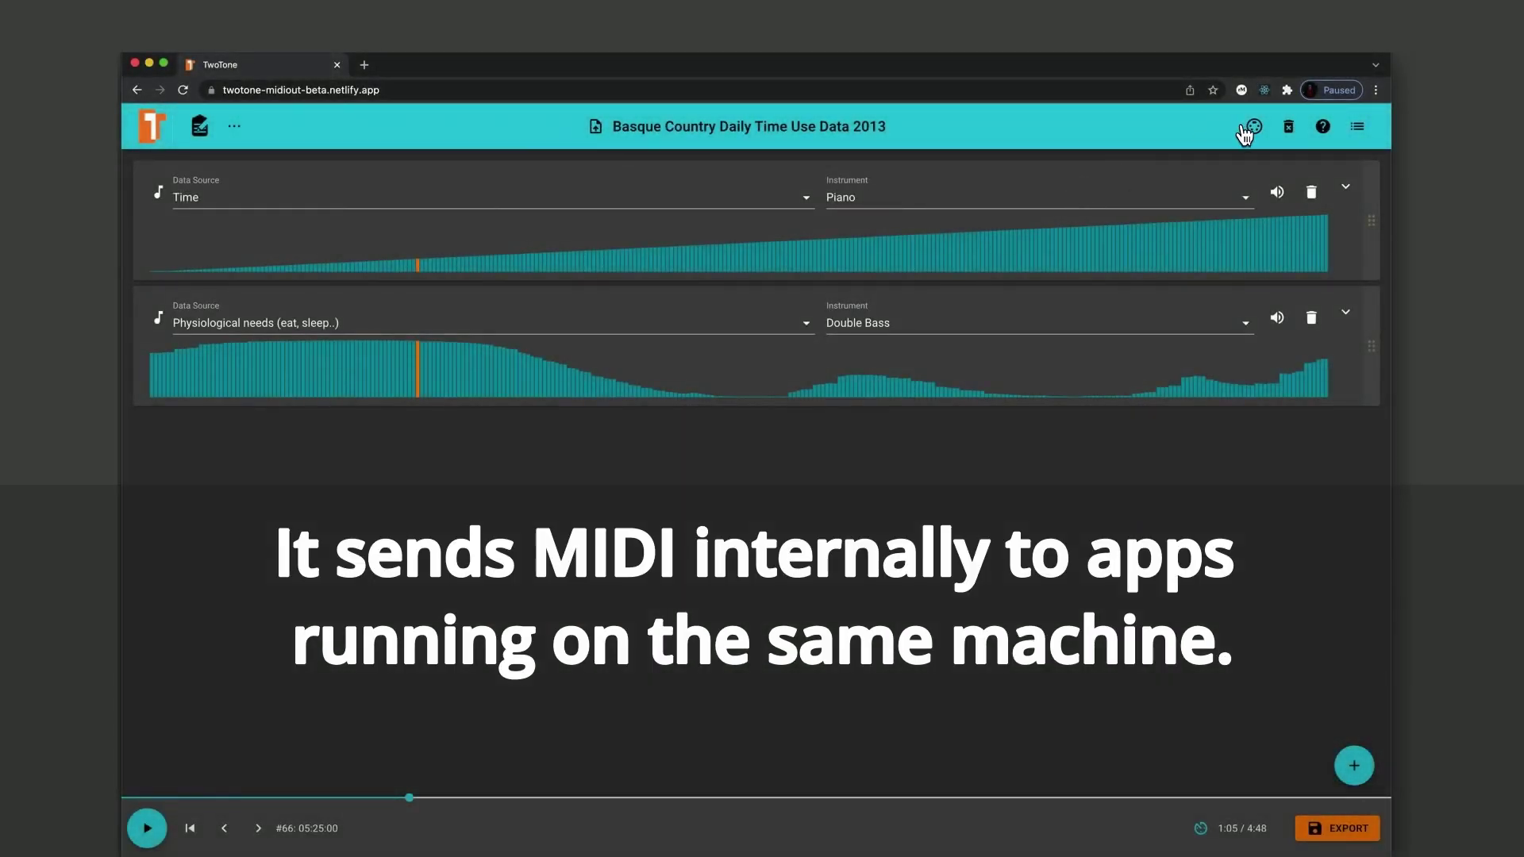
pyautogui.click(1245, 128)
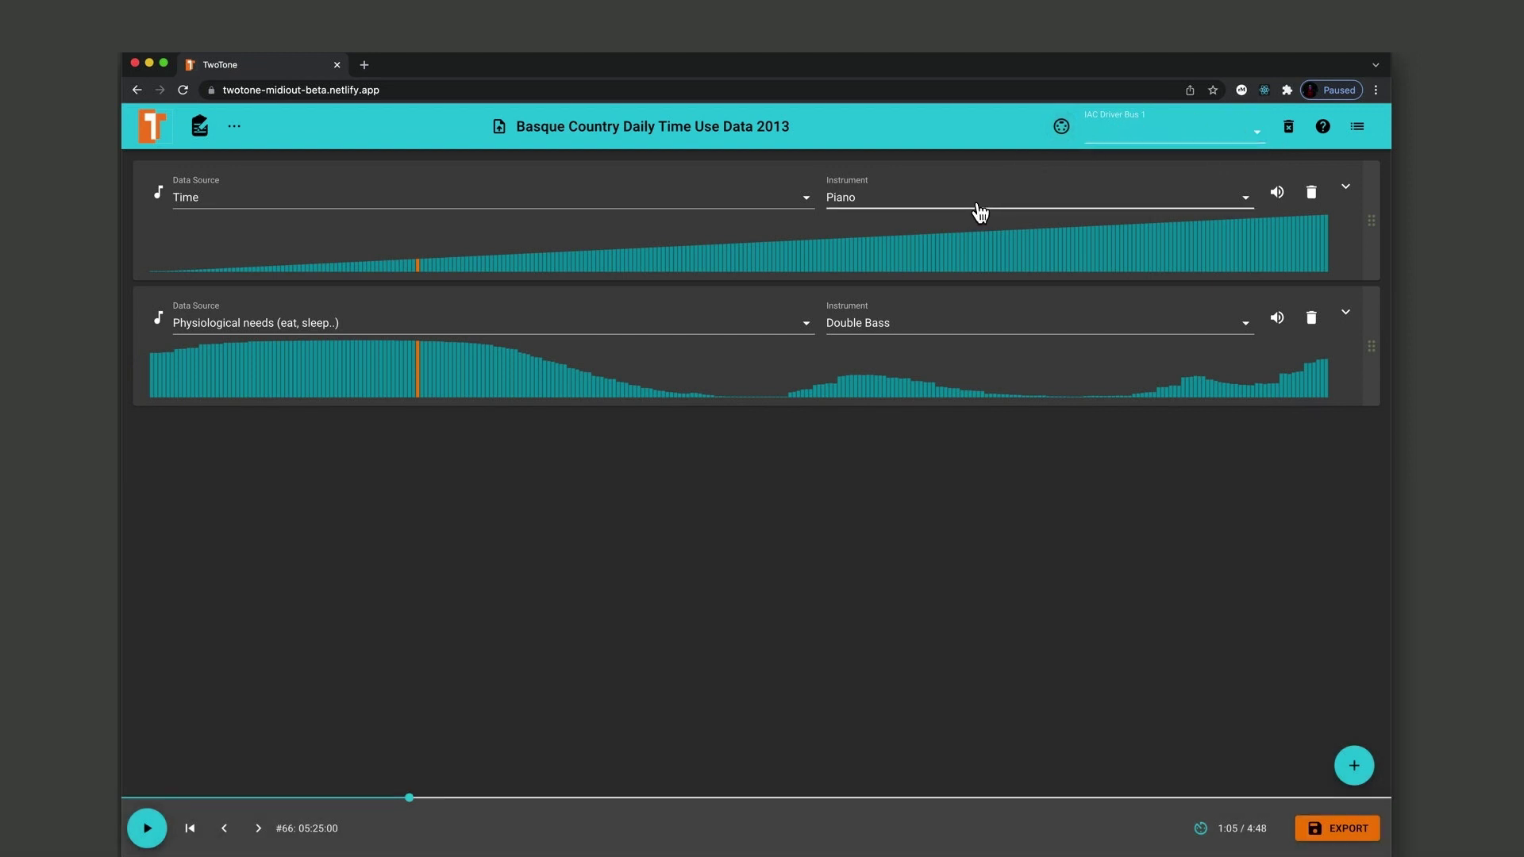
pyautogui.click(1030, 109)
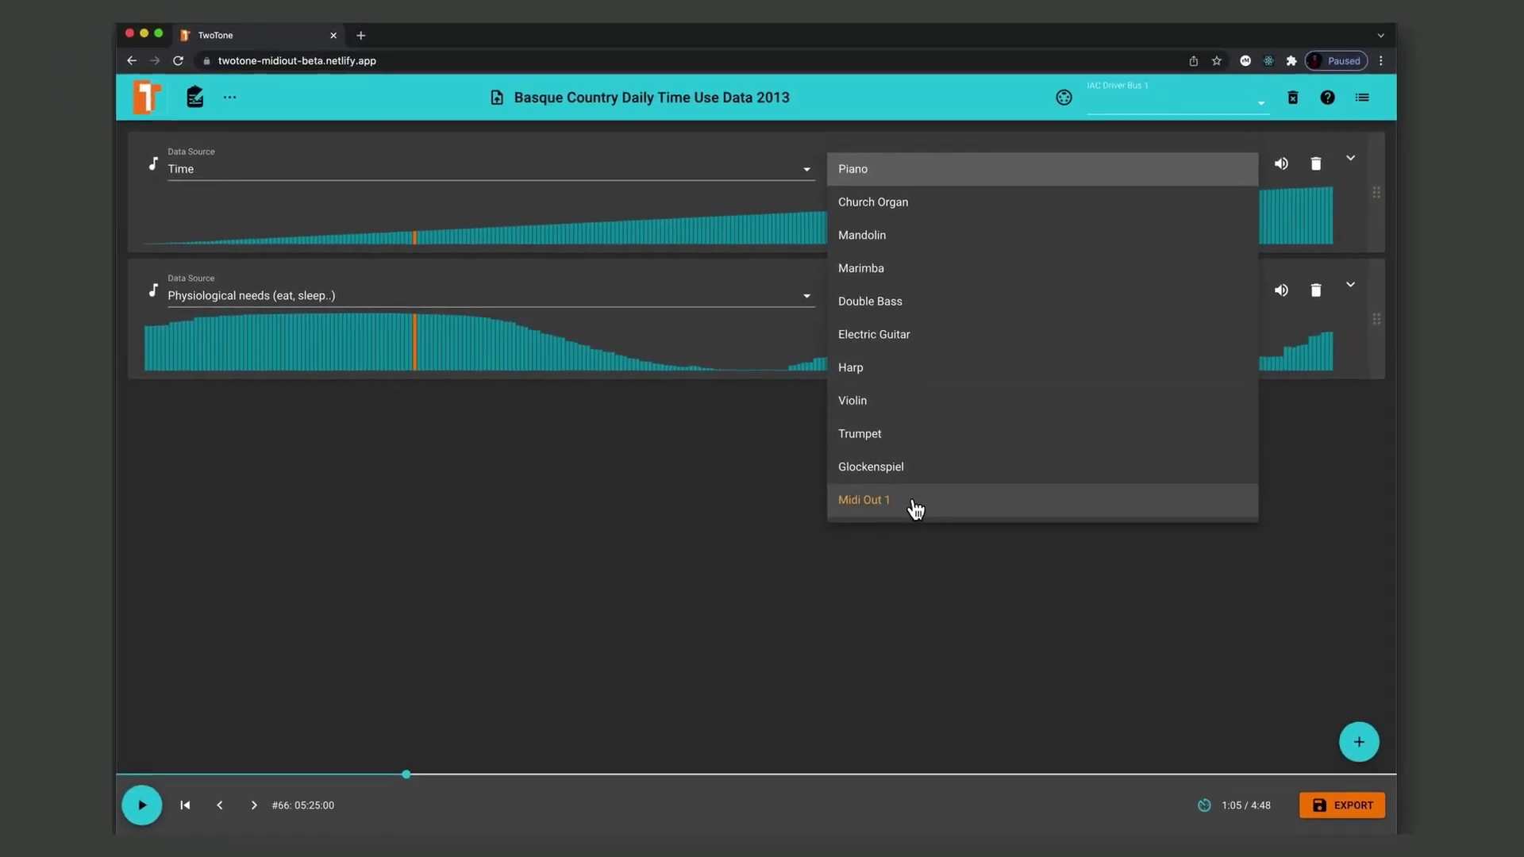
# Step: Route the Time track to Midi Out on MIDI channel 1
pyautogui.click(917, 506)
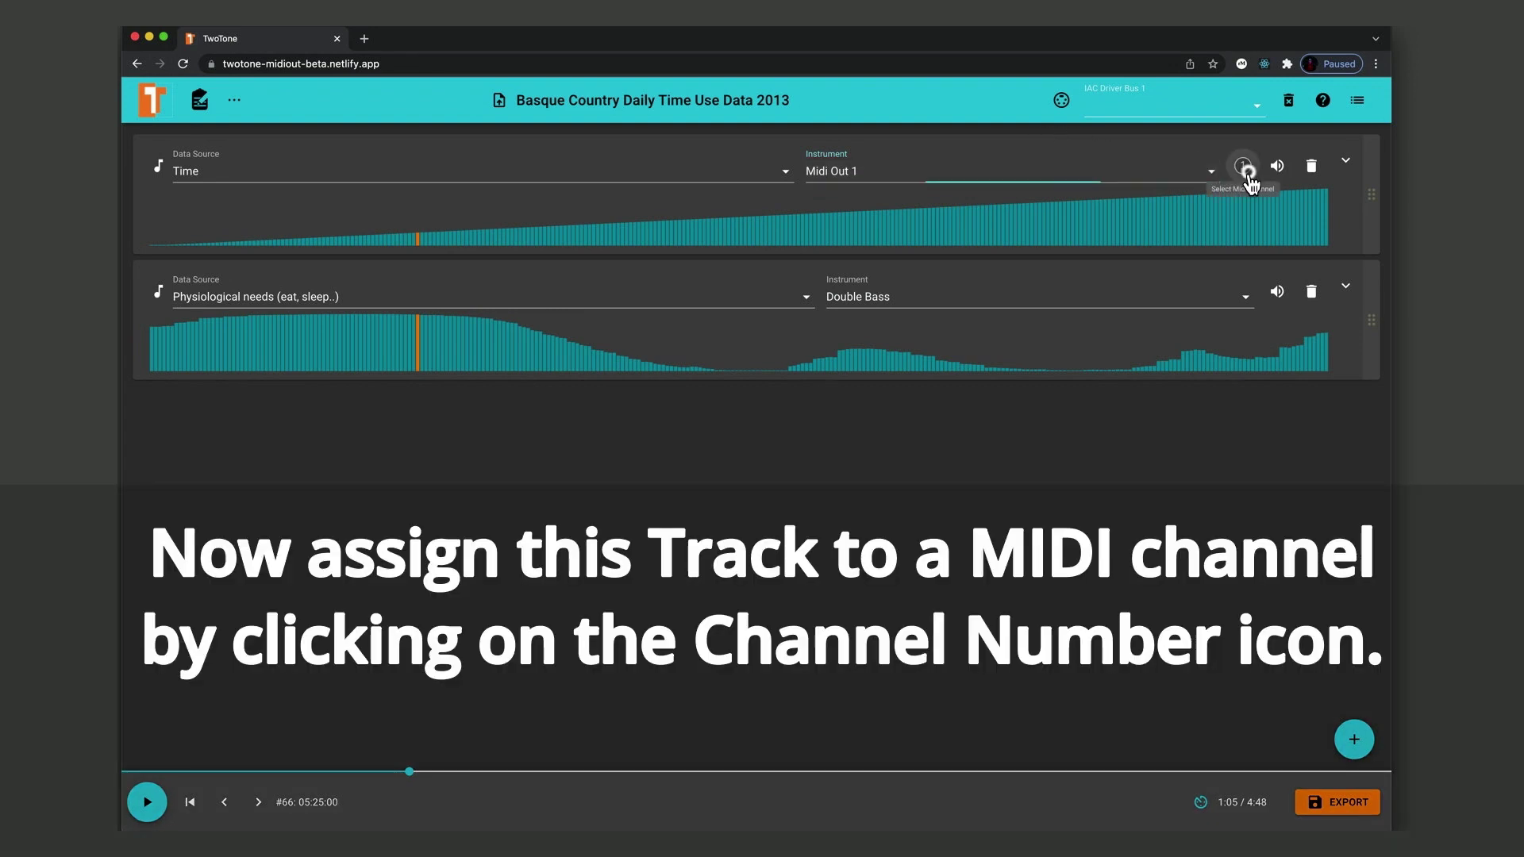
pyautogui.click(1246, 174)
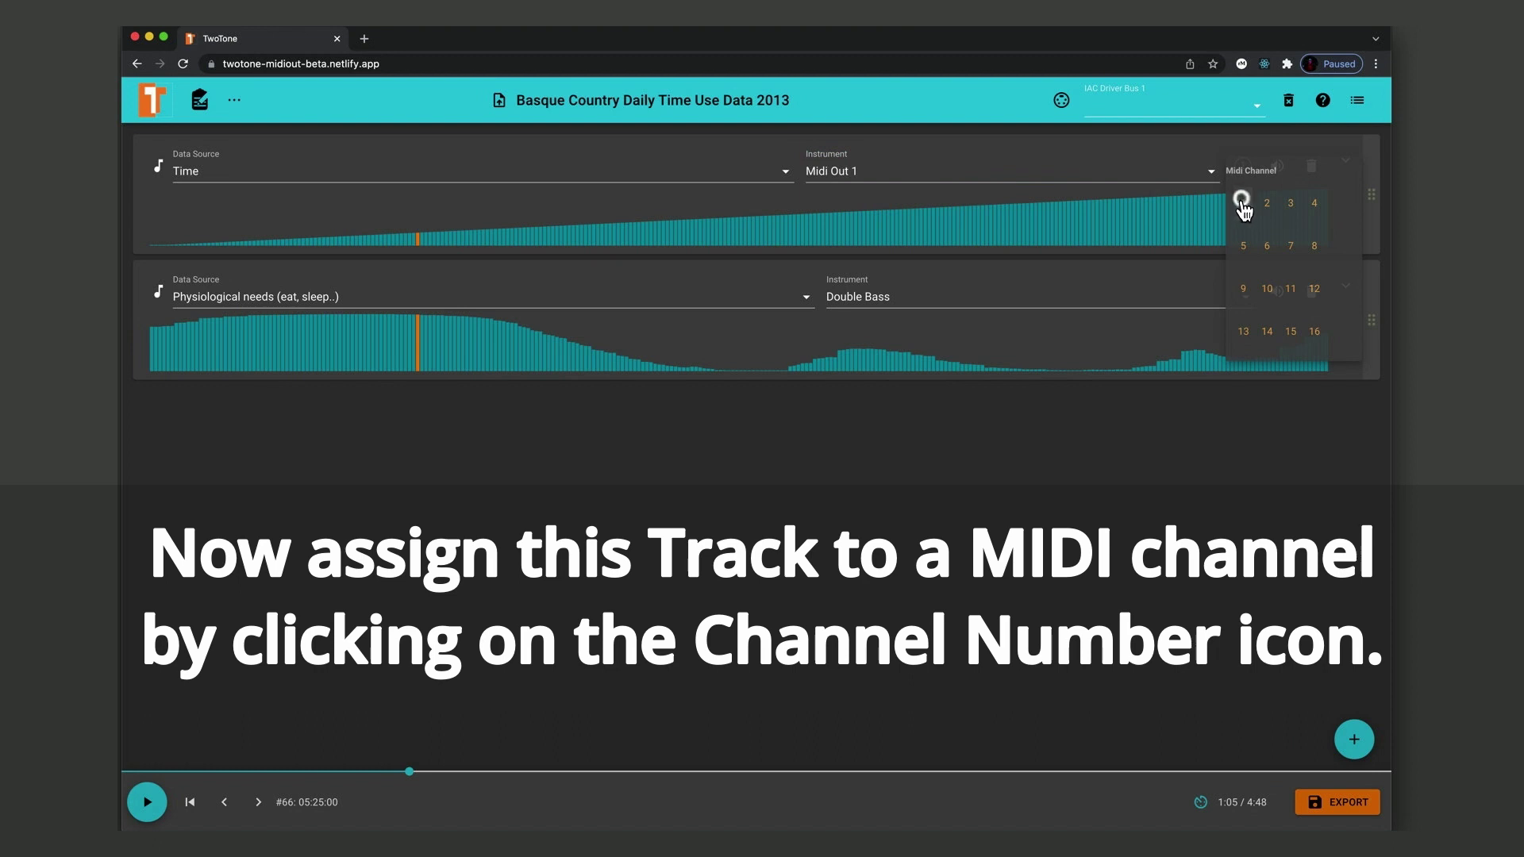
pyautogui.click(1242, 203)
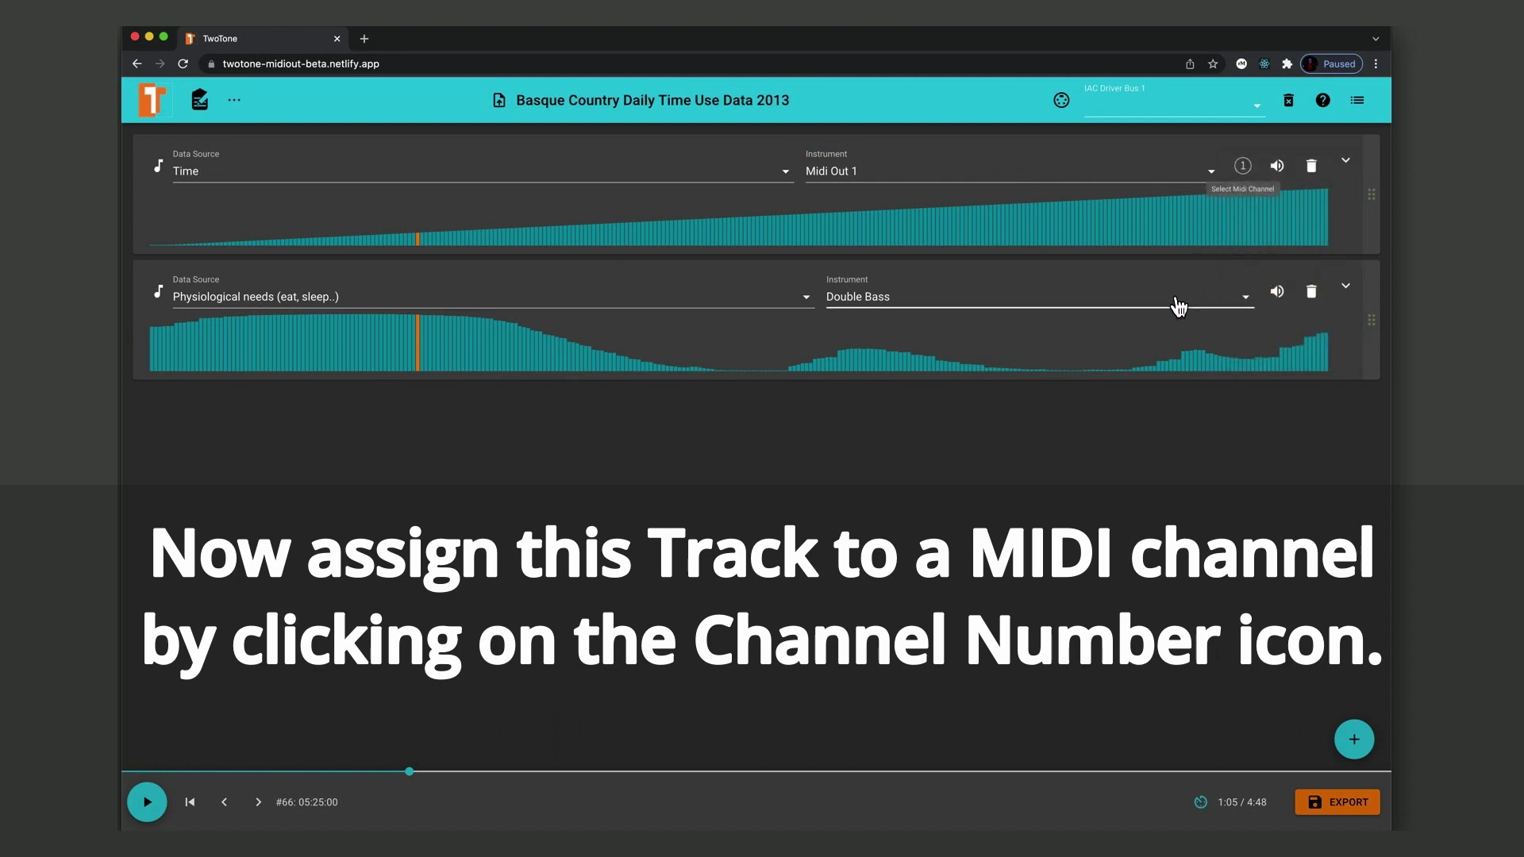
# Step: Route Physiological needs to Midi Out channel 2, hide the port selector, and rewind to start
pyautogui.click(1041, 303)
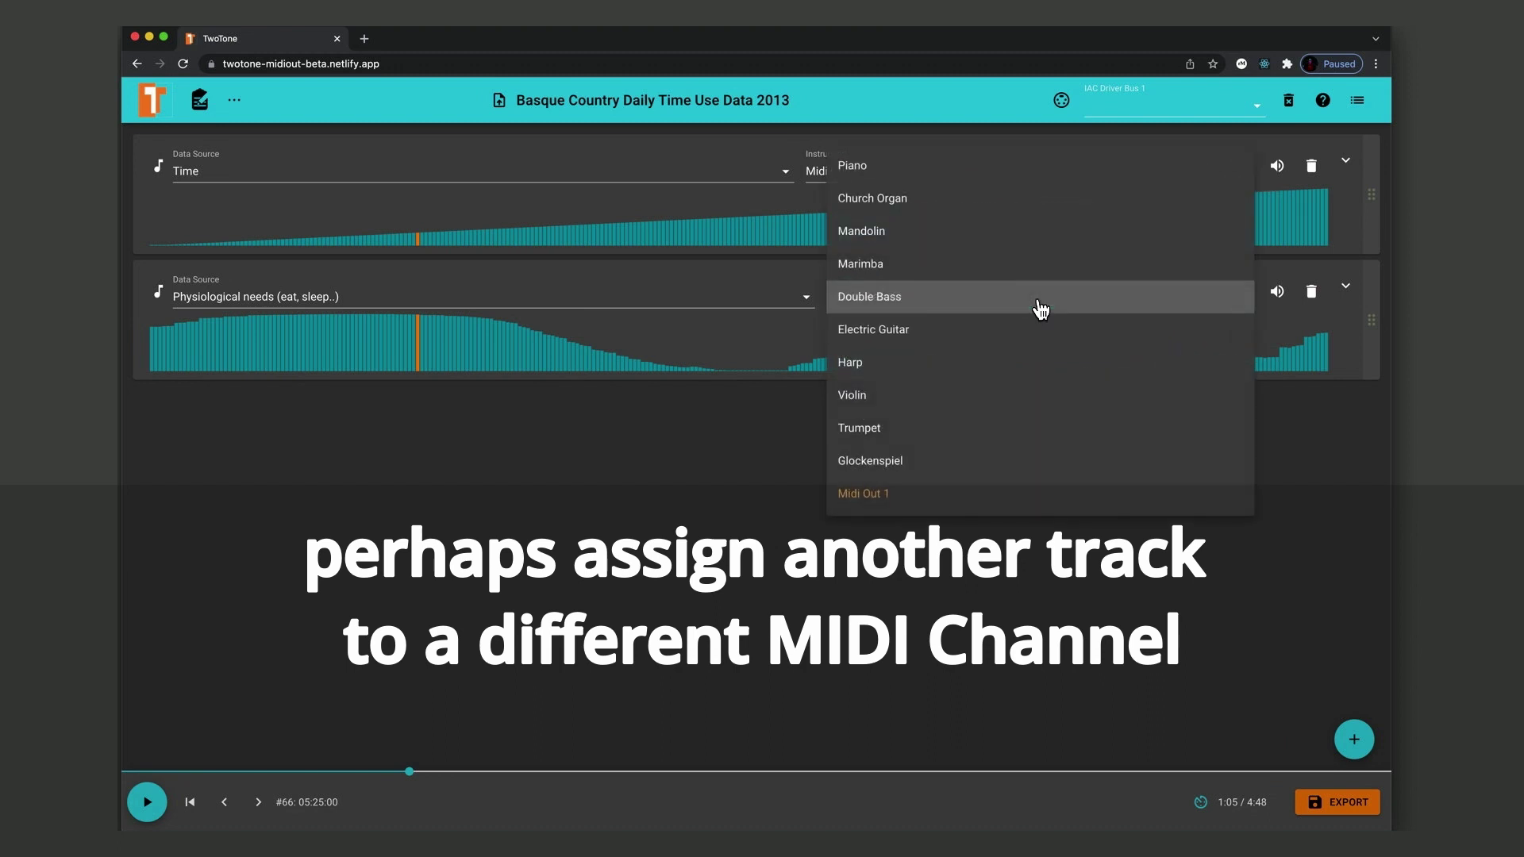
pyautogui.click(975, 495)
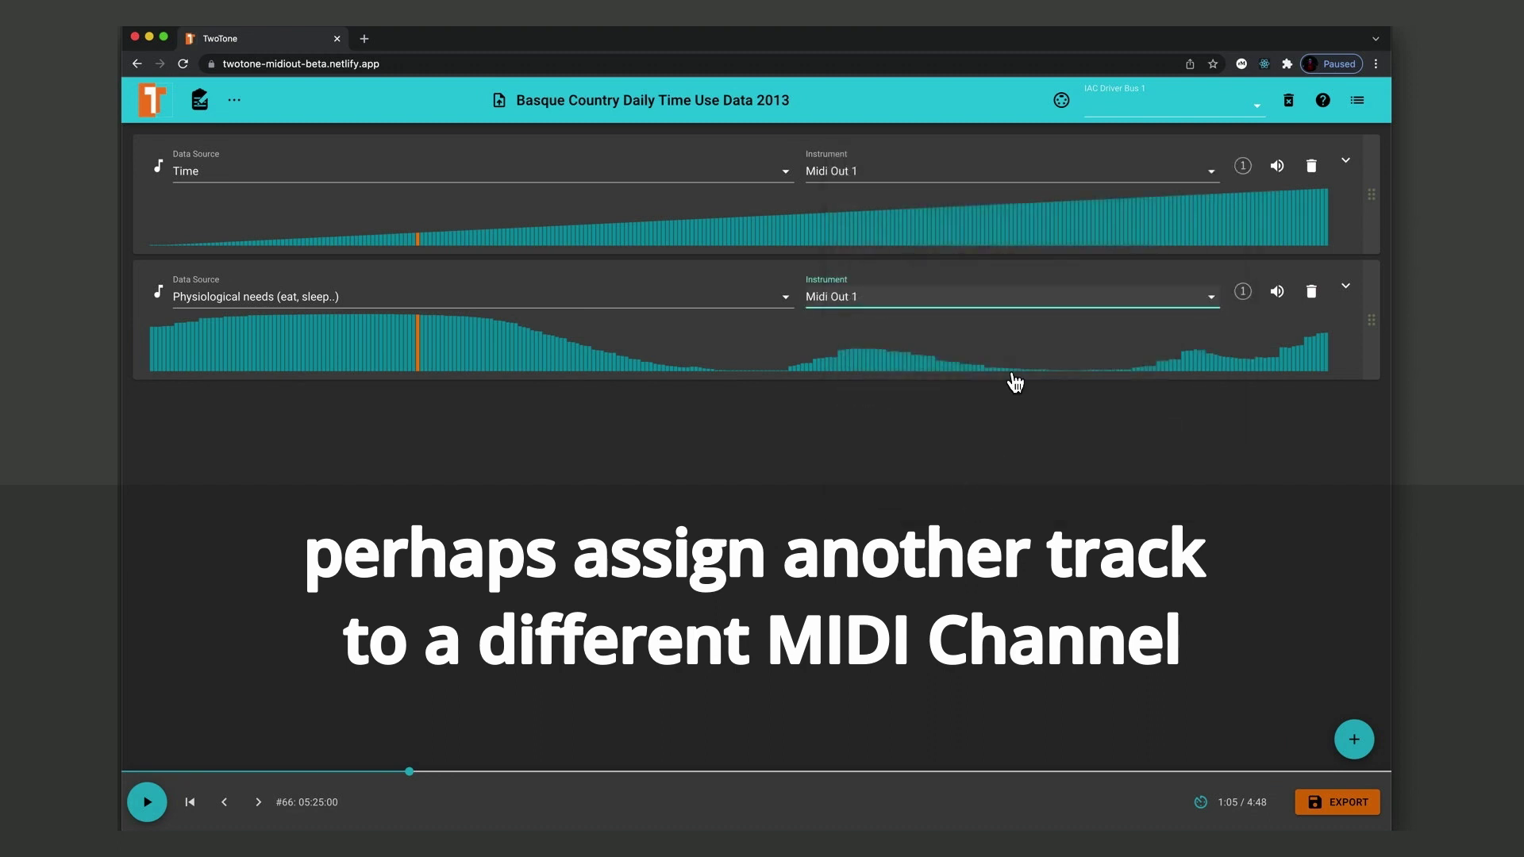
pyautogui.click(1243, 293)
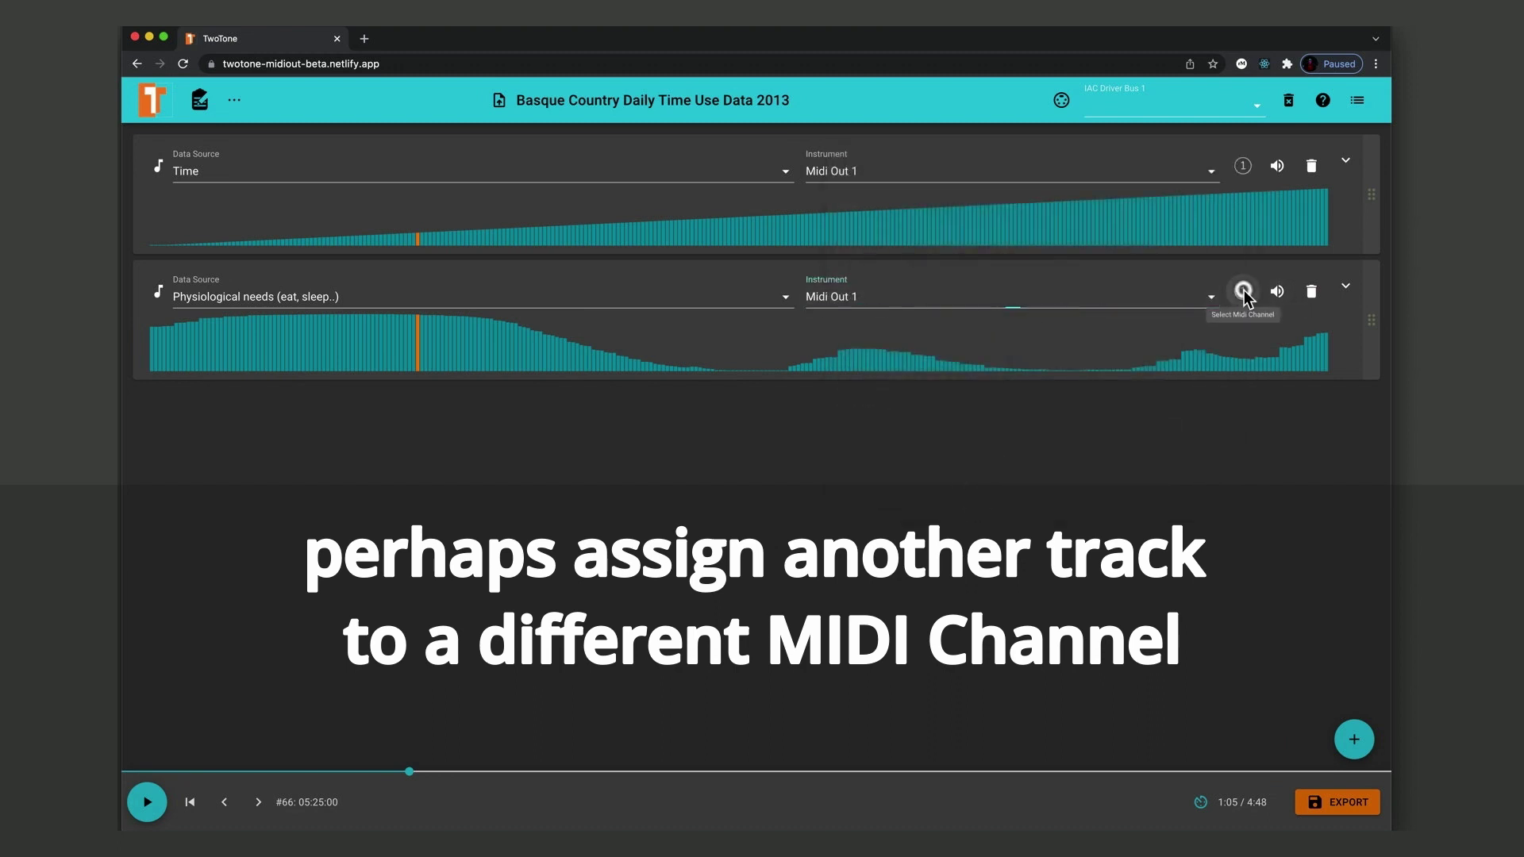
pyautogui.click(1267, 328)
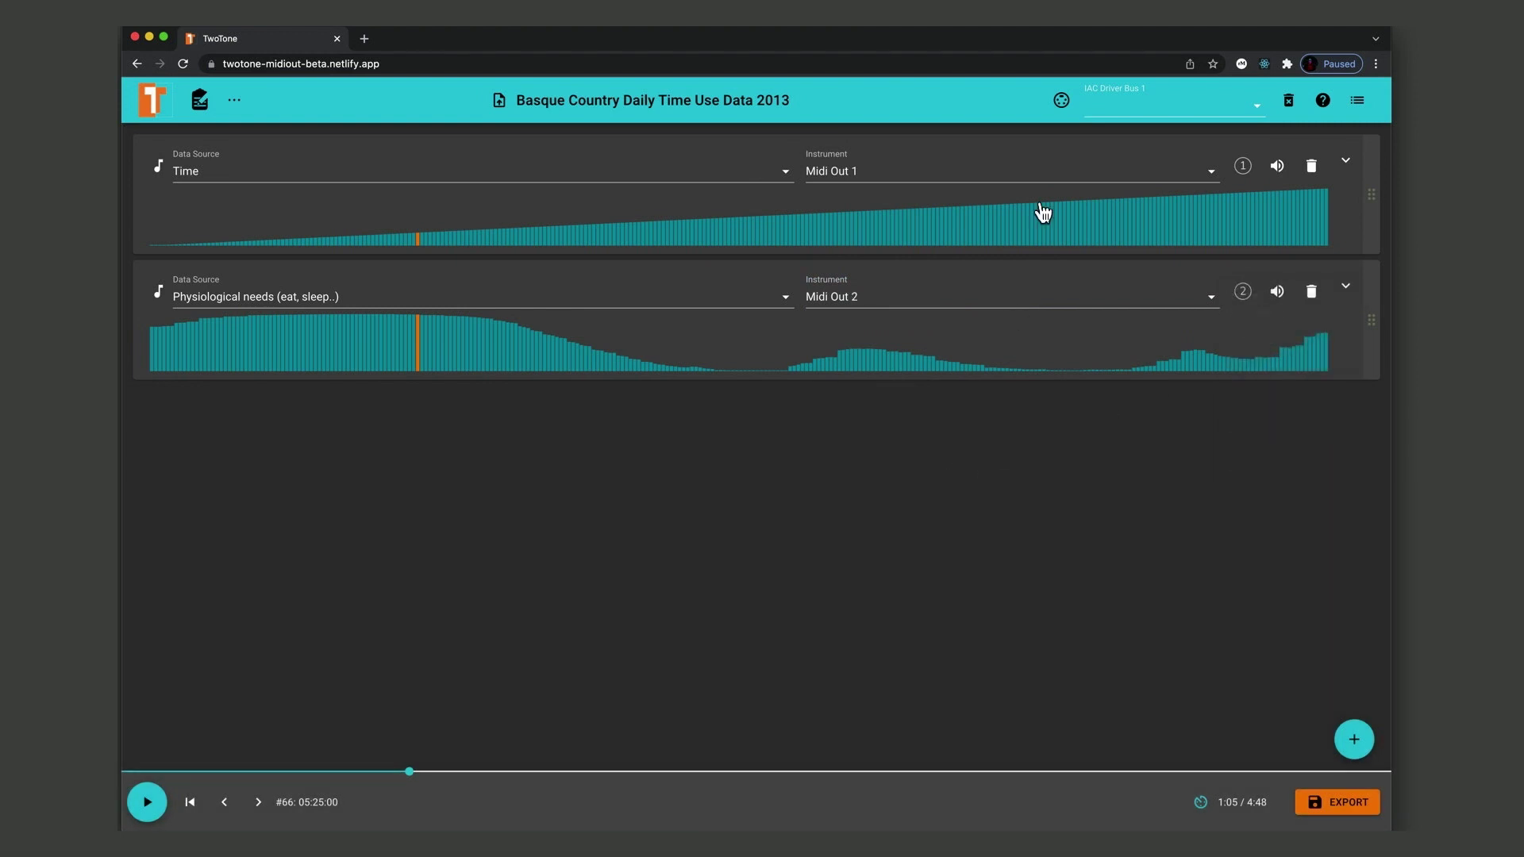
pyautogui.click(1059, 101)
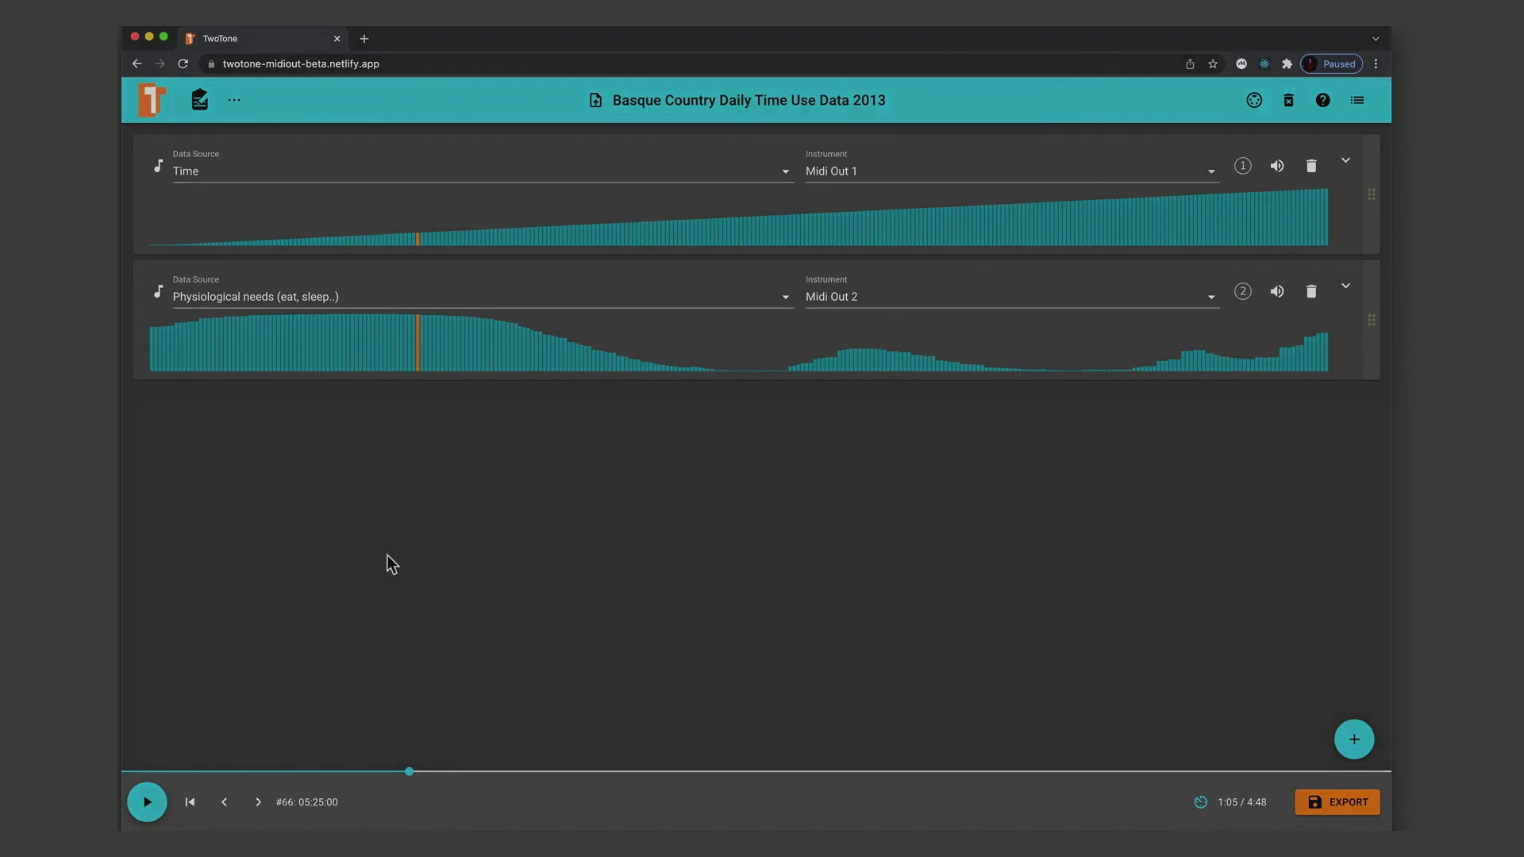
pyautogui.click(190, 803)
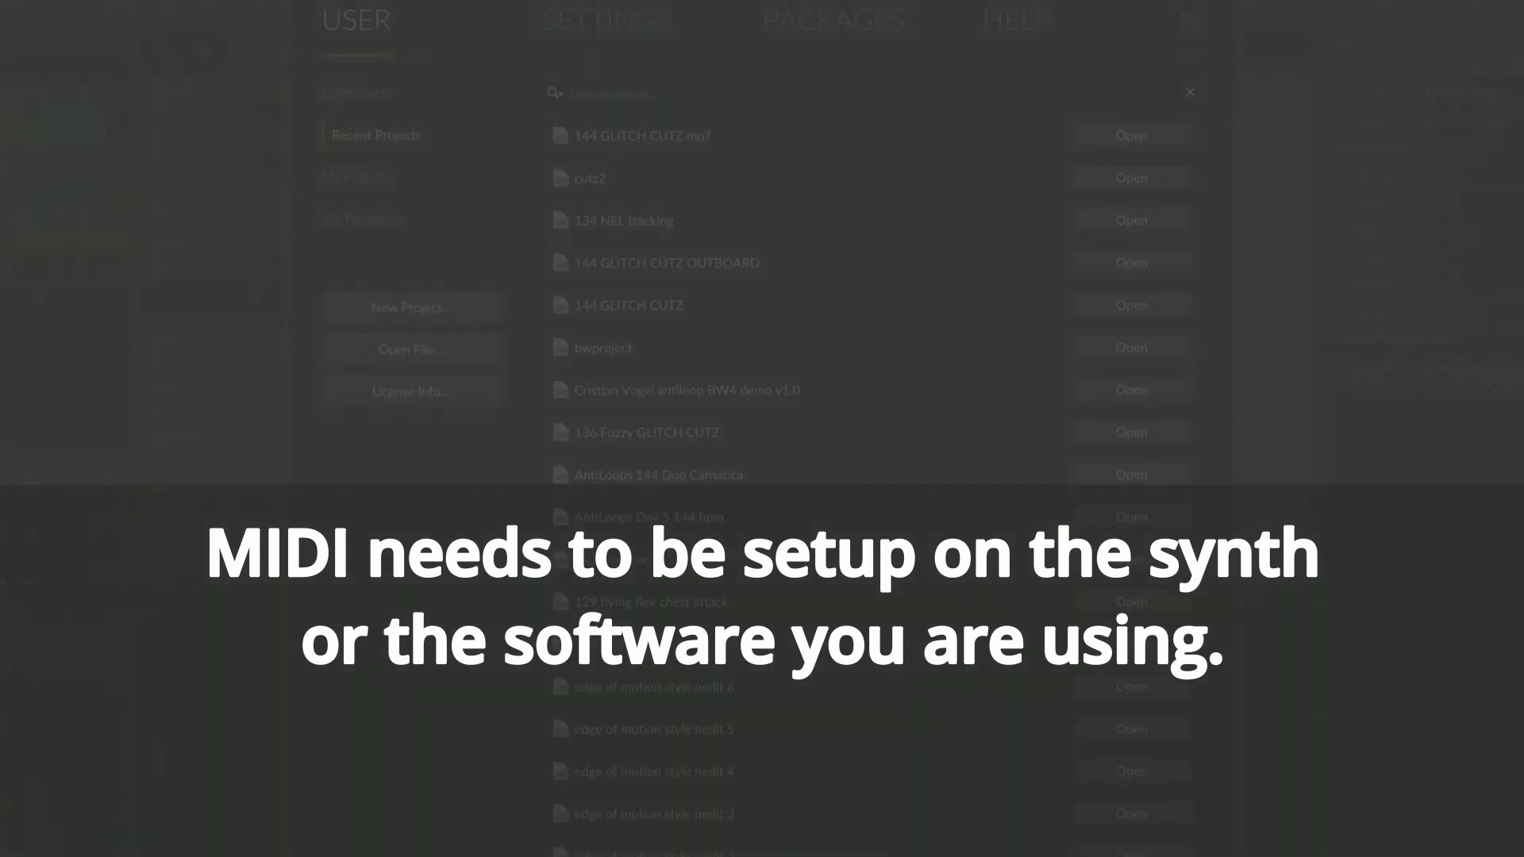
# Step: Add a Generic MIDI Keyboard controller in Bitwig taking input from IAC Driver Bus 1
pyautogui.click(570, 29)
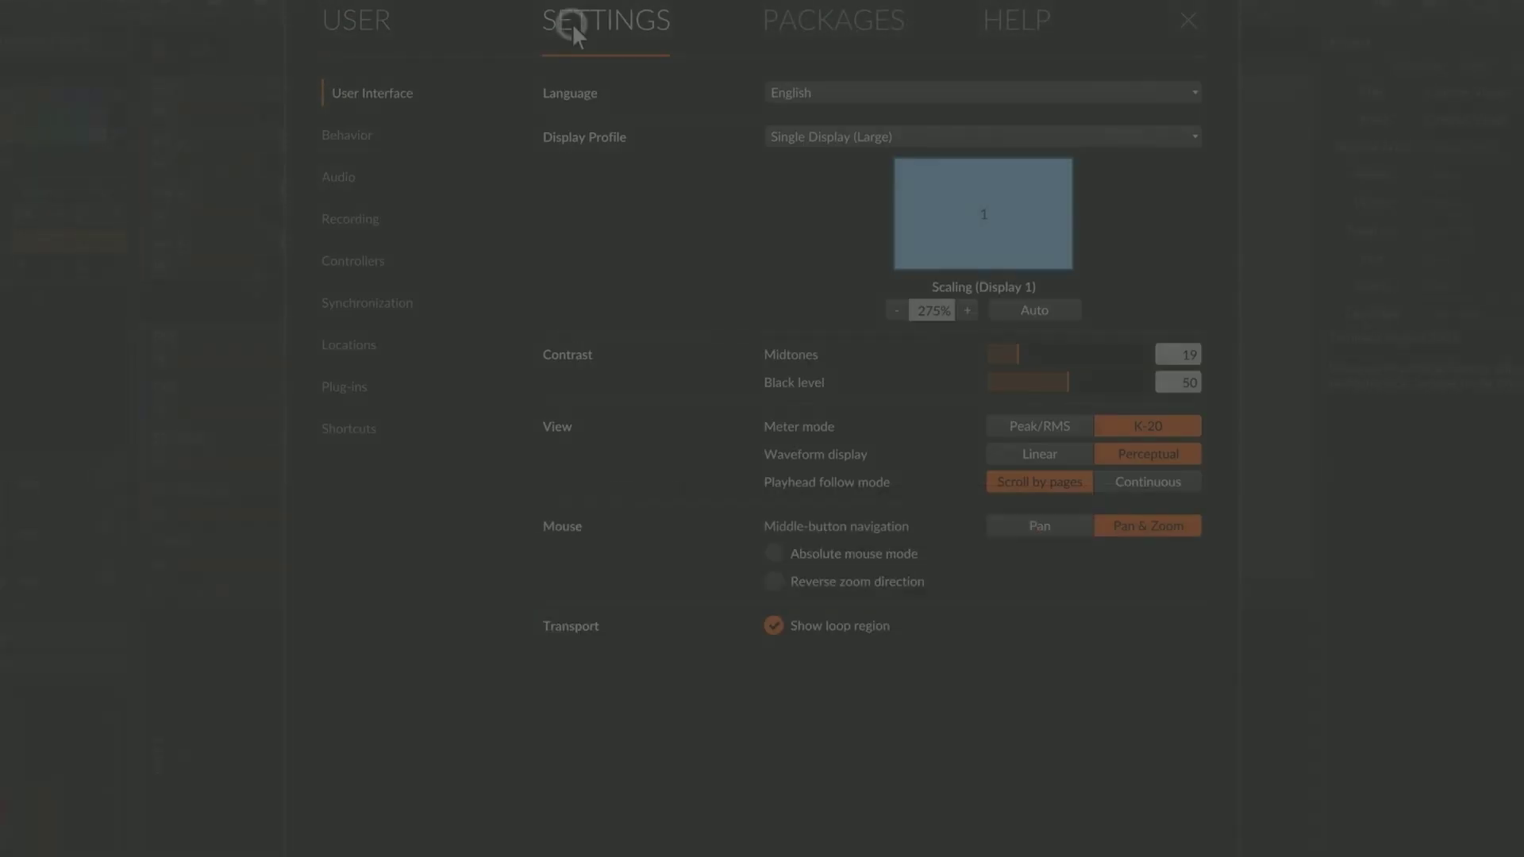
pyautogui.click(355, 262)
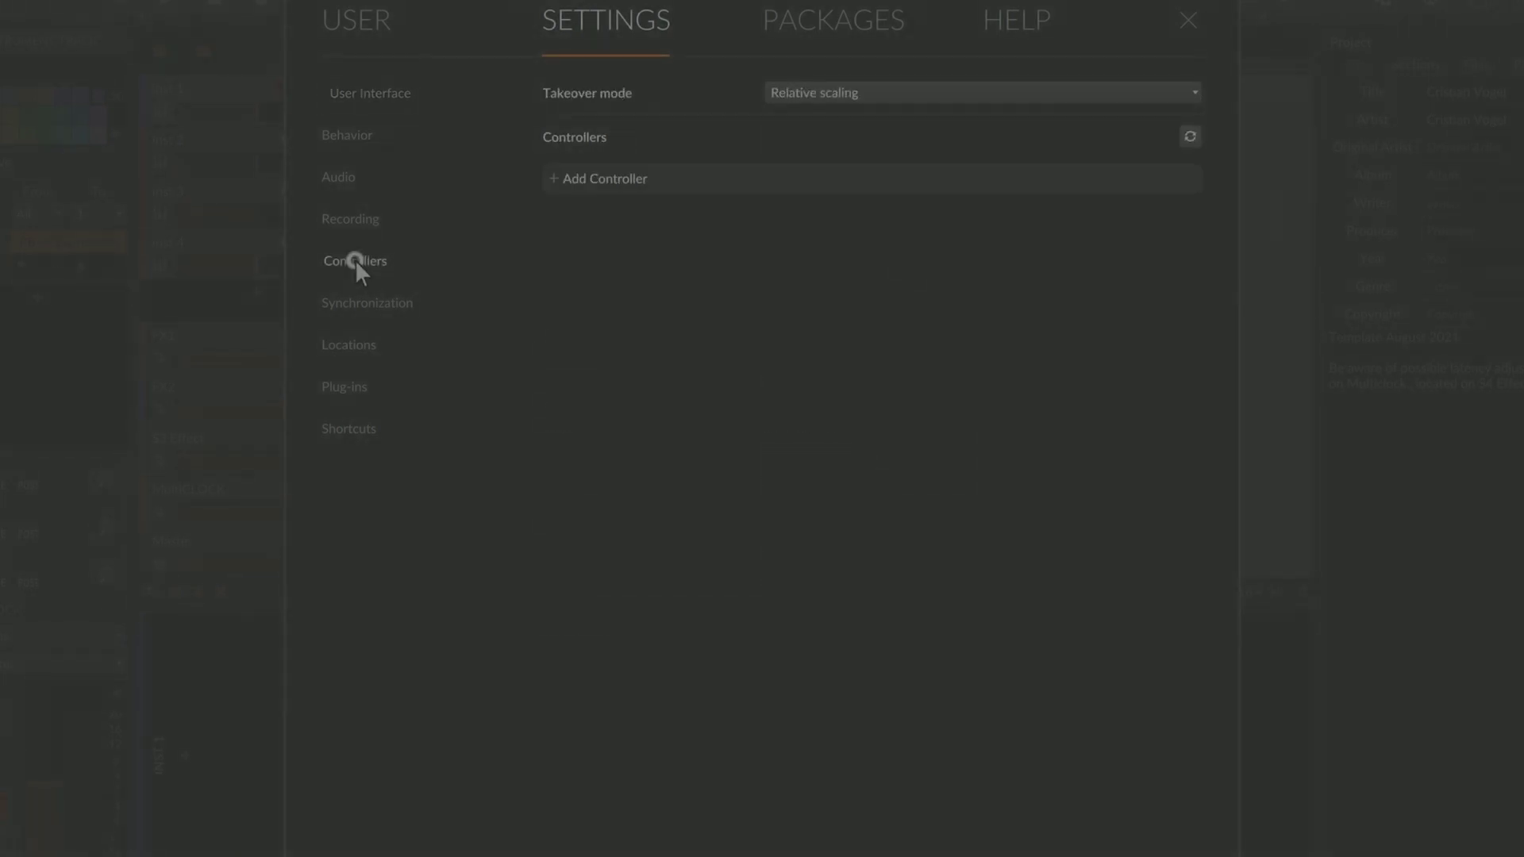
pyautogui.click(589, 178)
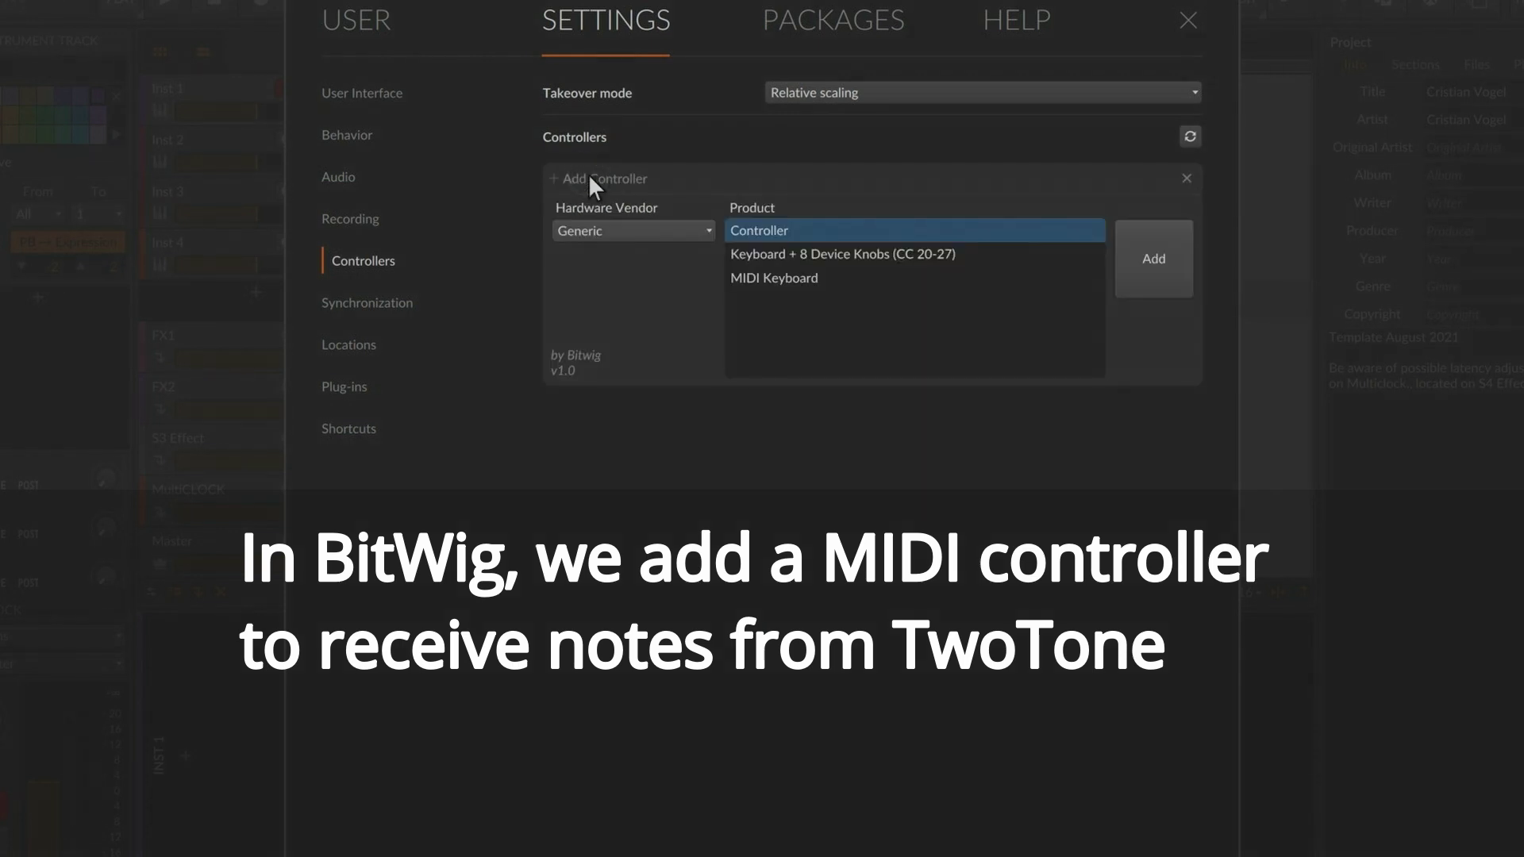
pyautogui.click(776, 274)
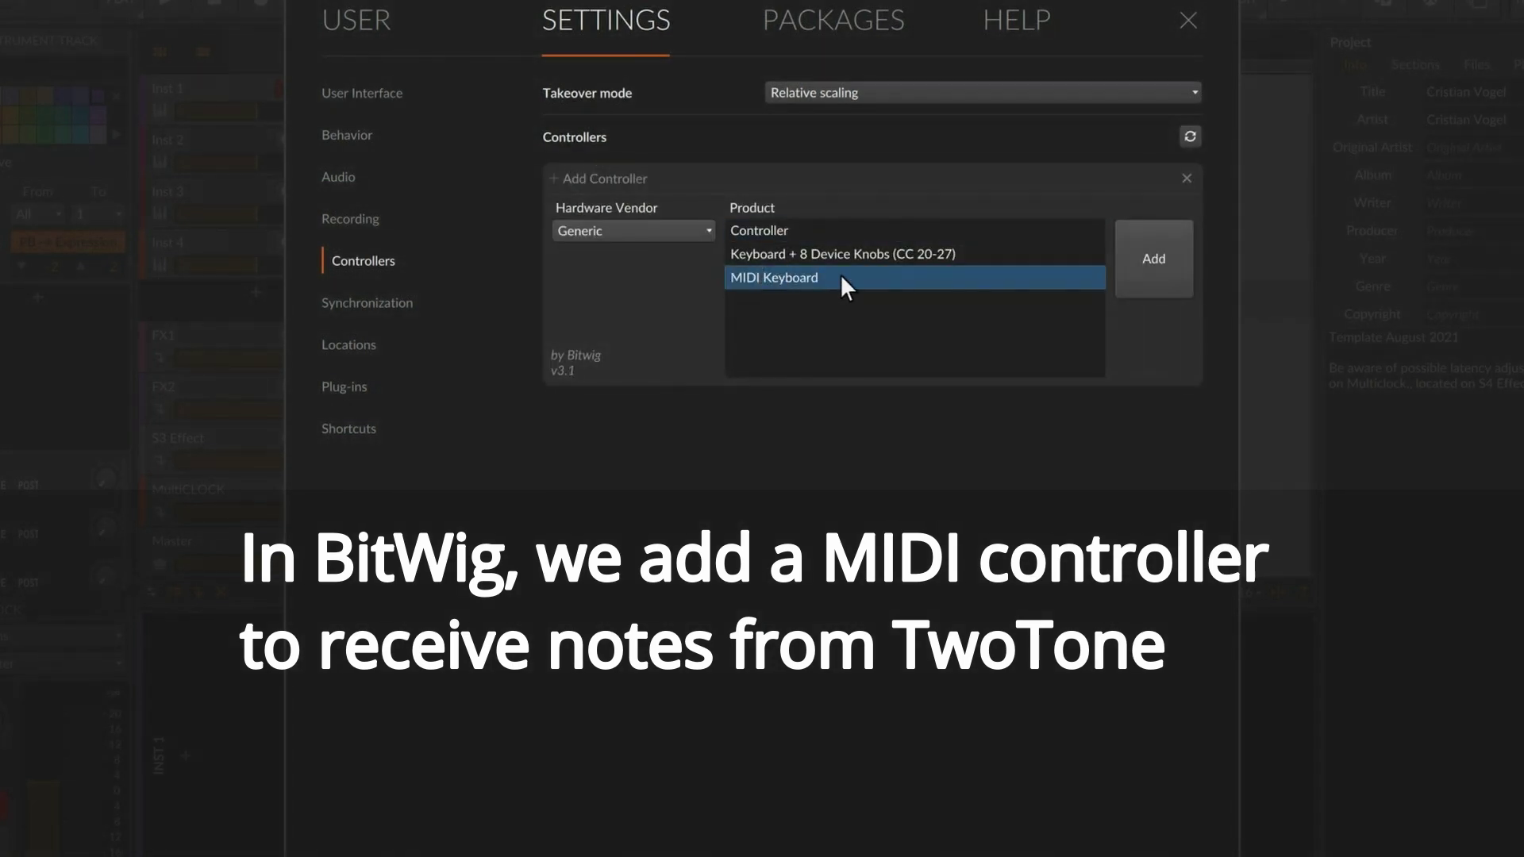
pyautogui.click(1162, 267)
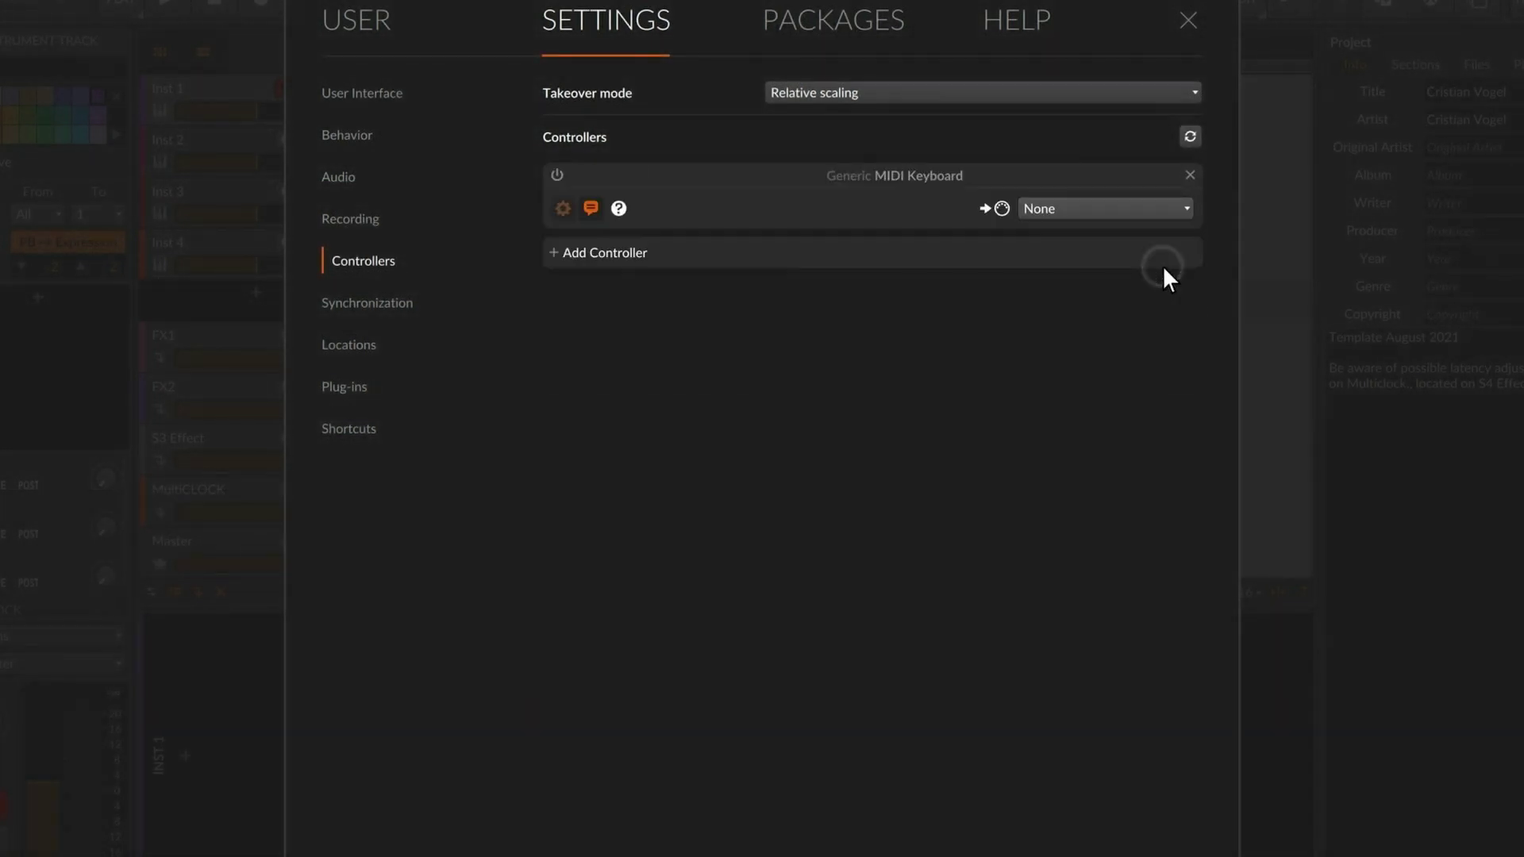
pyautogui.click(1075, 205)
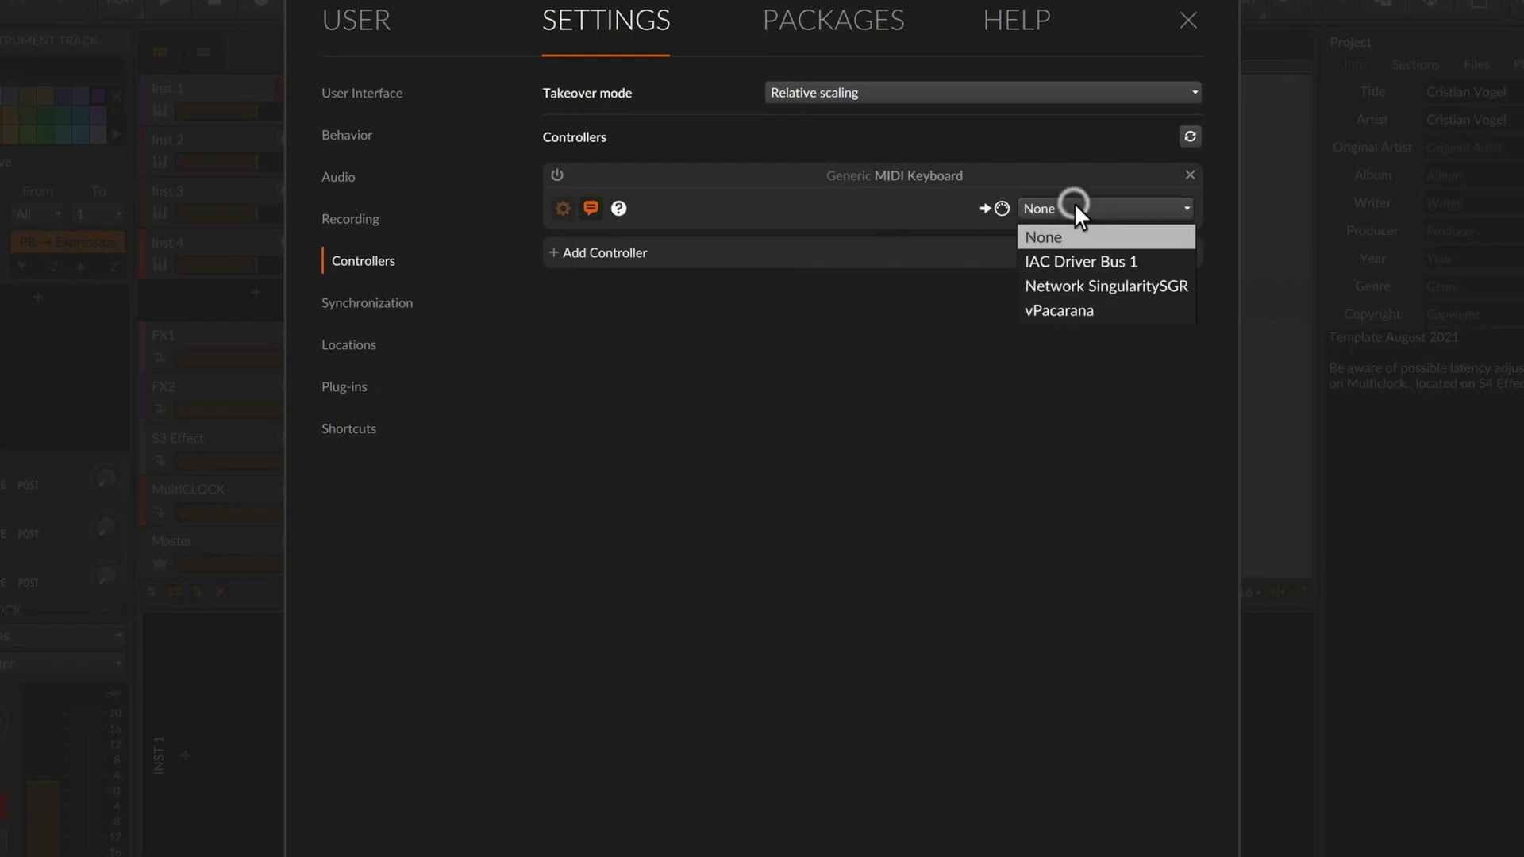
pyautogui.click(1087, 261)
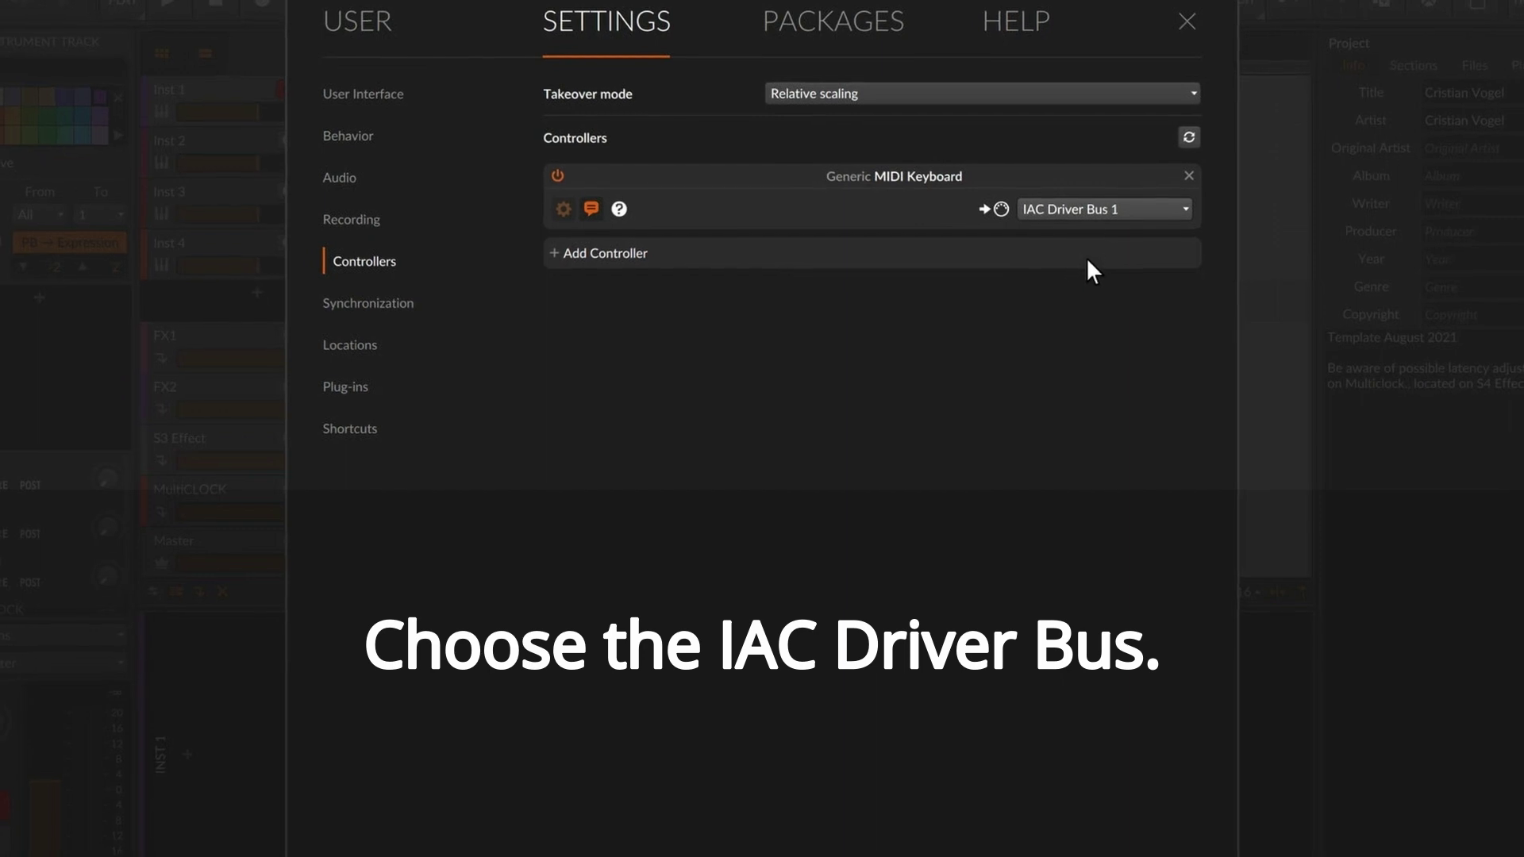
pyautogui.press('super+Tab')
# Step: Set TwoTone's MIDI output port to IAC Driver Bus 1 and switch to Bitwig Studio
pyautogui.click(567, 439)
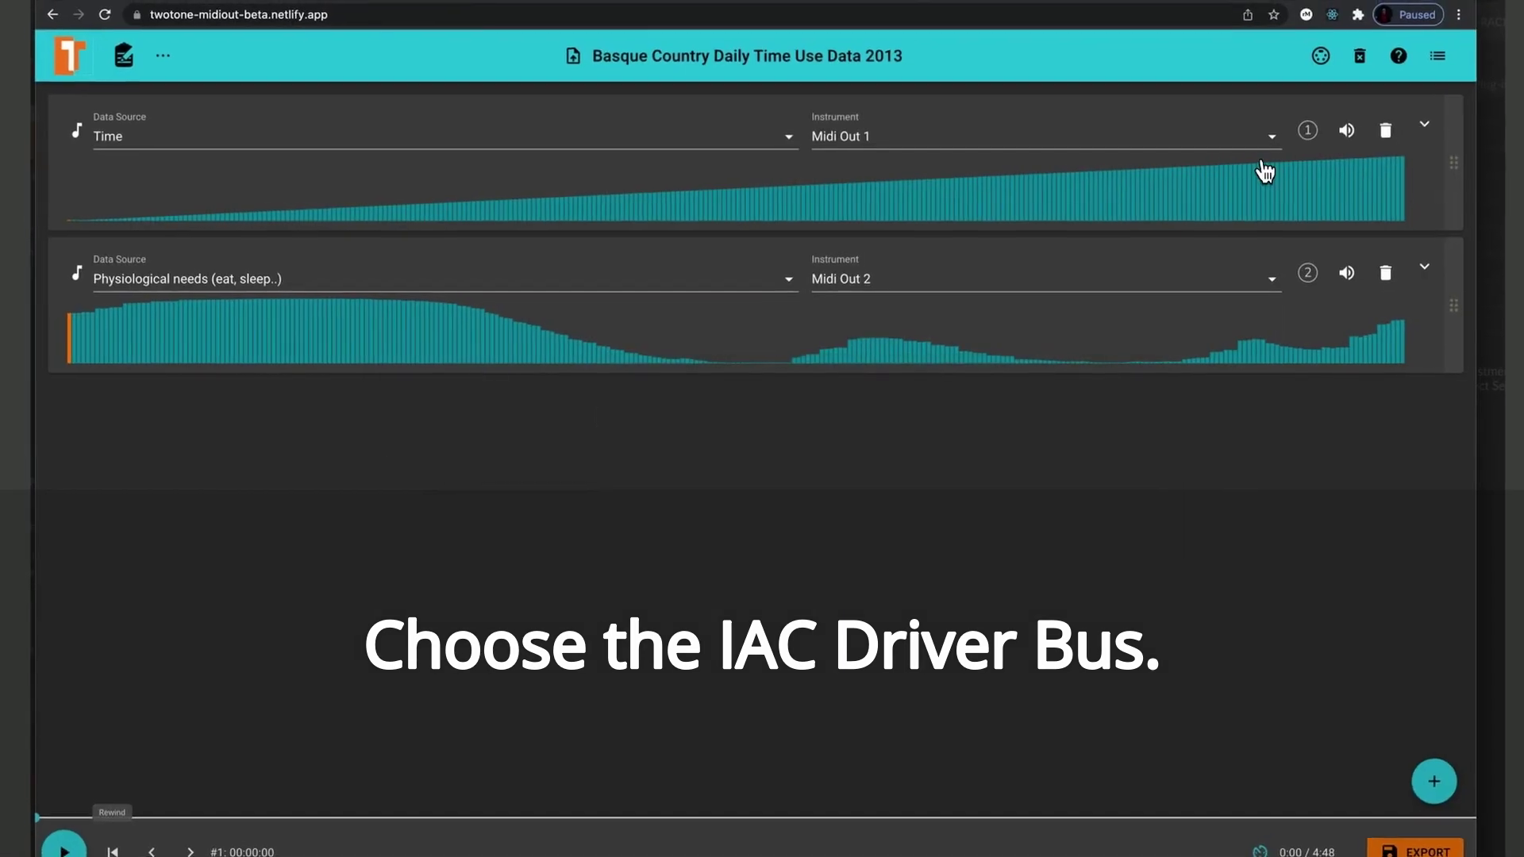
pyautogui.click(1326, 57)
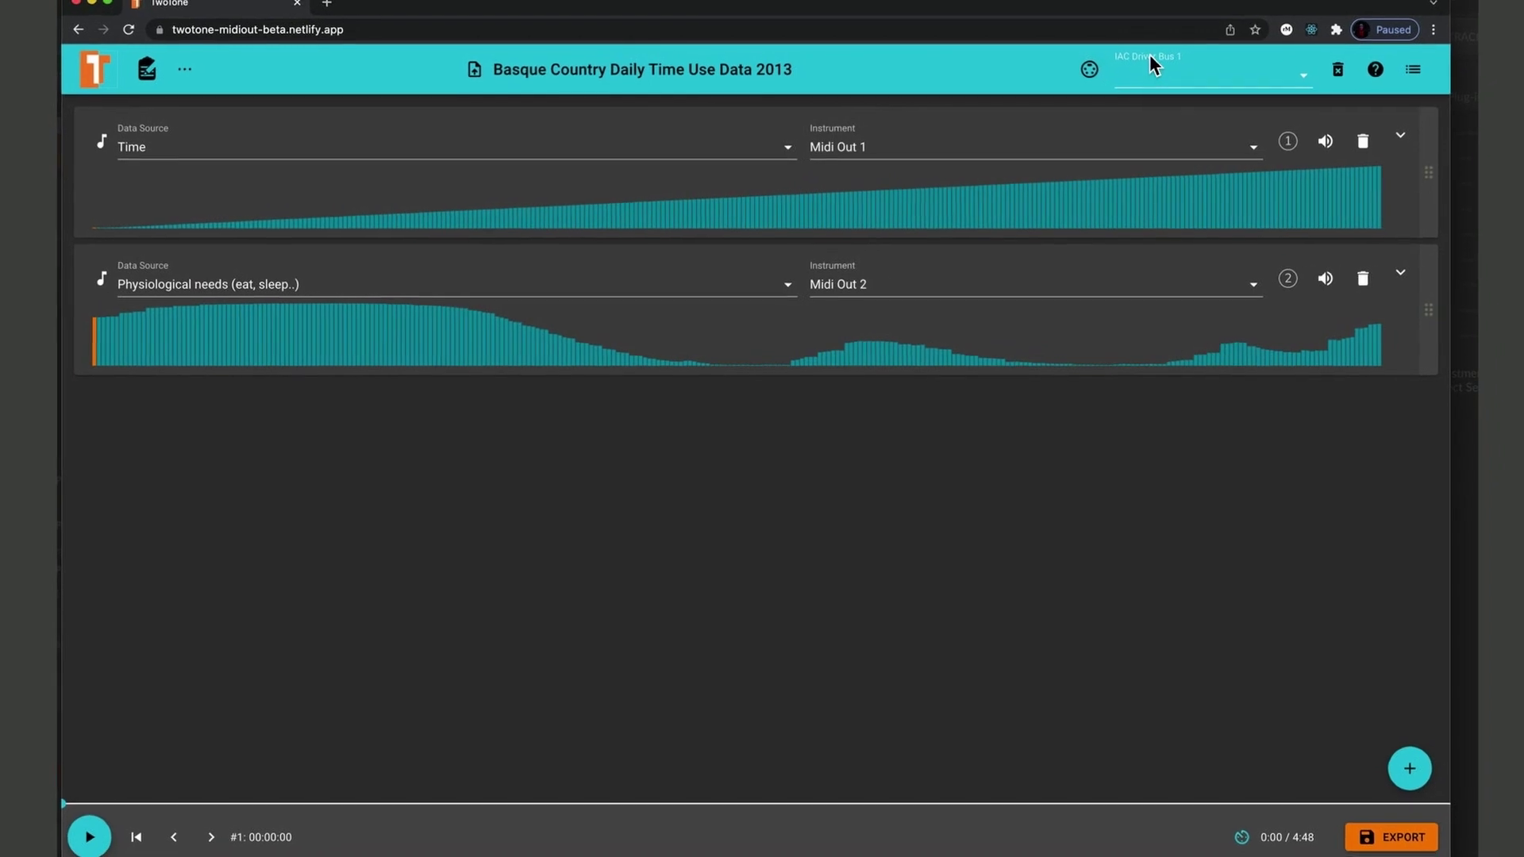
pyautogui.click(1194, 75)
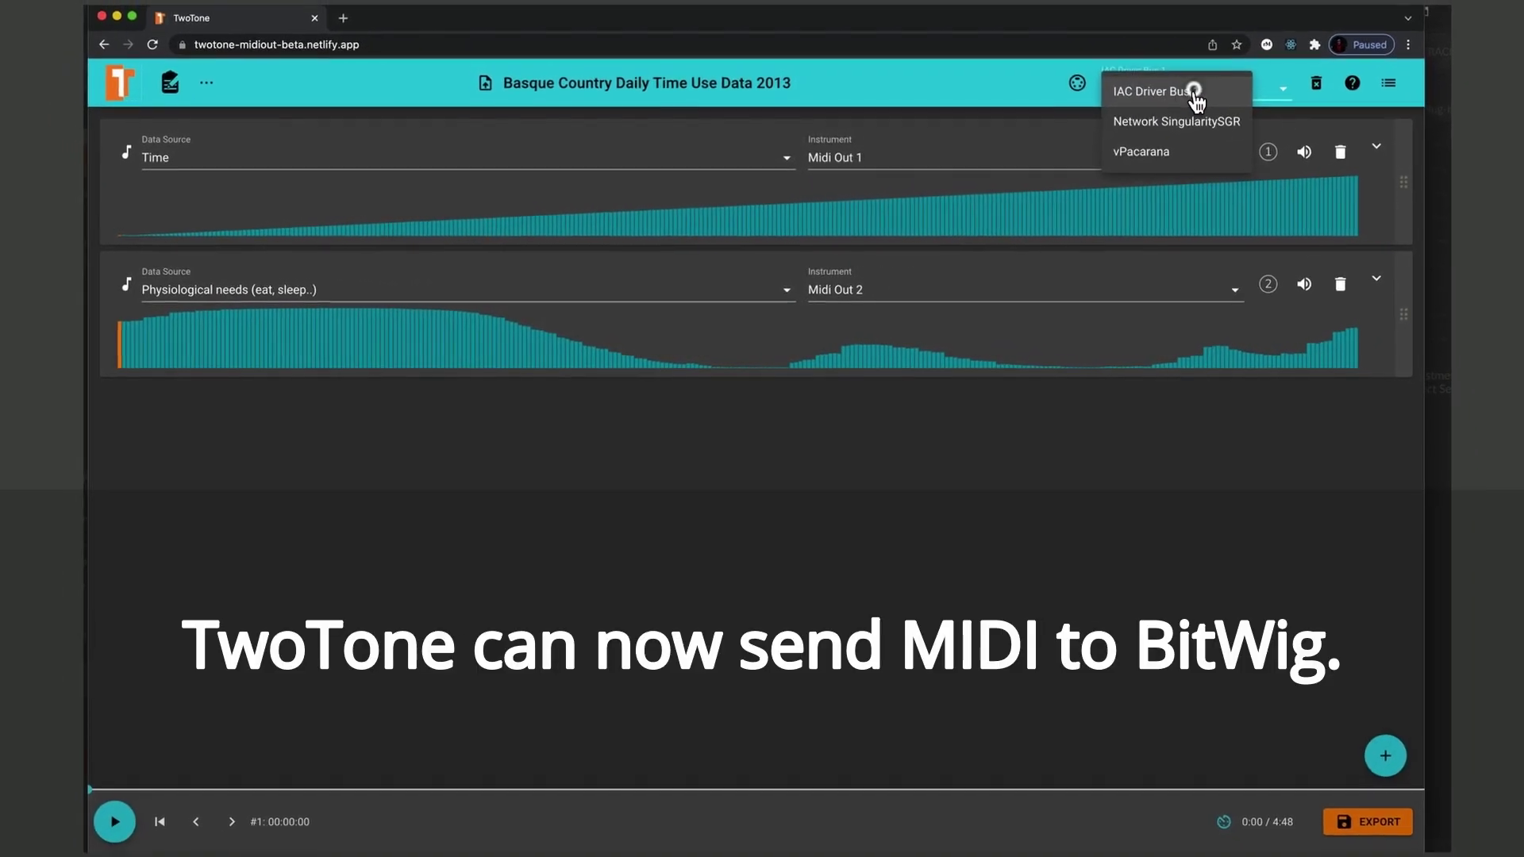
pyautogui.click(1190, 92)
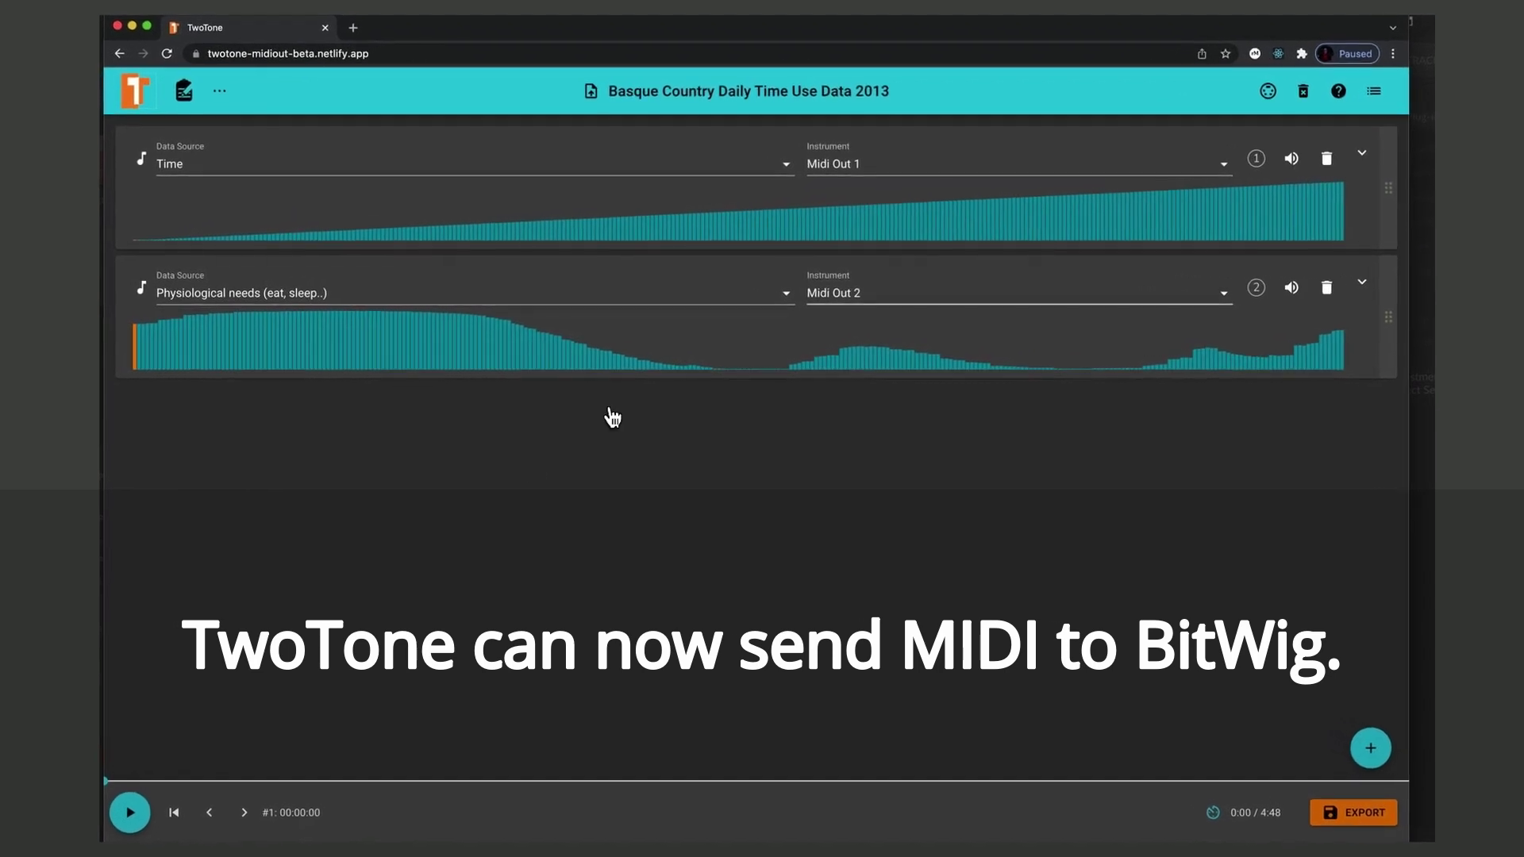
pyautogui.press('super+Tab')
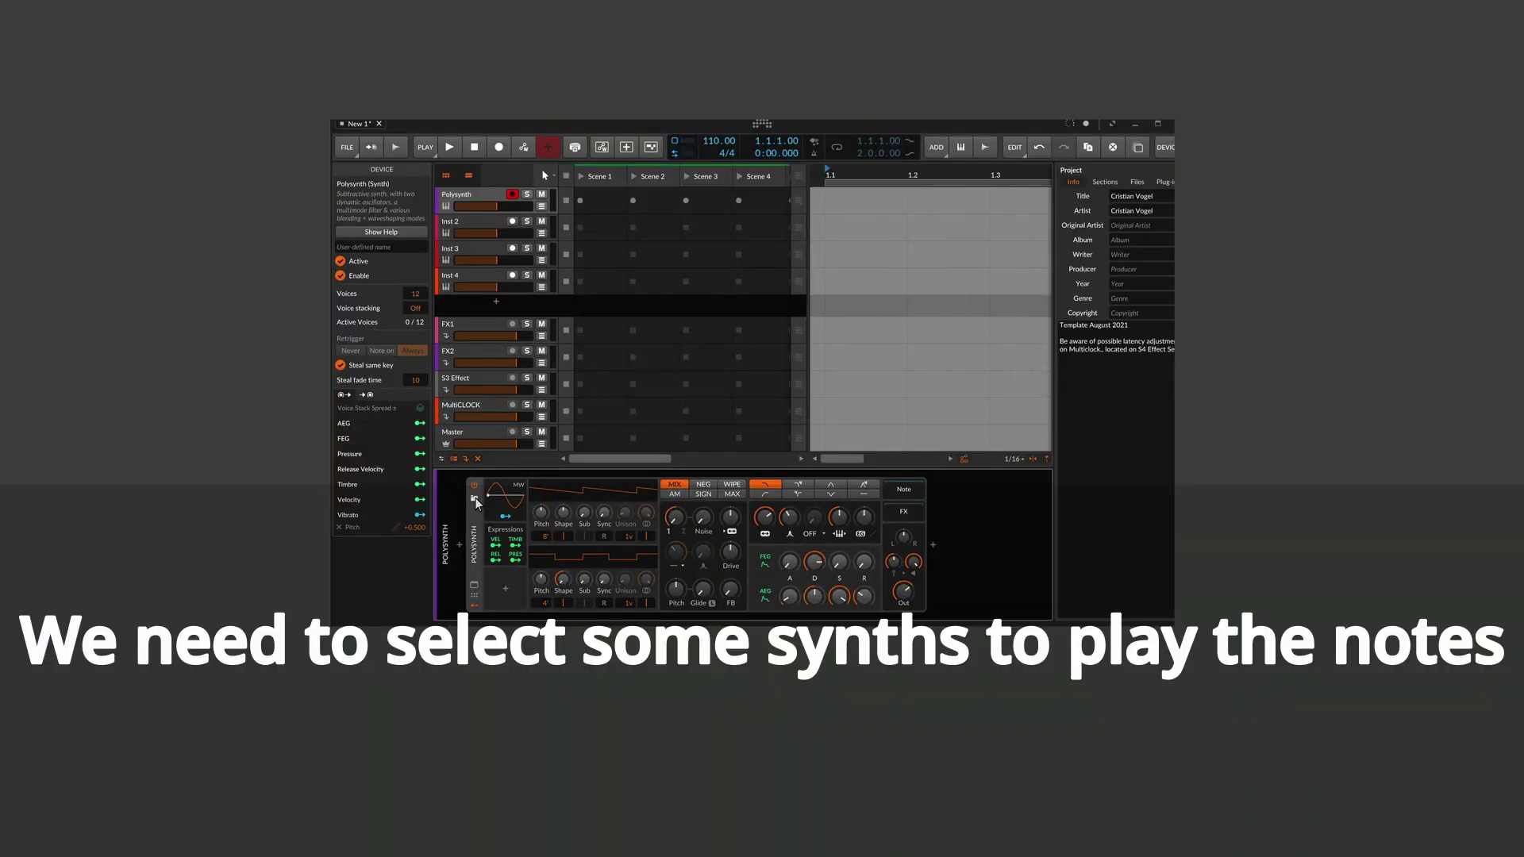
# Step: Load the Galactic Shamisen Polysynth preset and pick IAC Driver Bus 1 as the track's note input
pyautogui.click(475, 498)
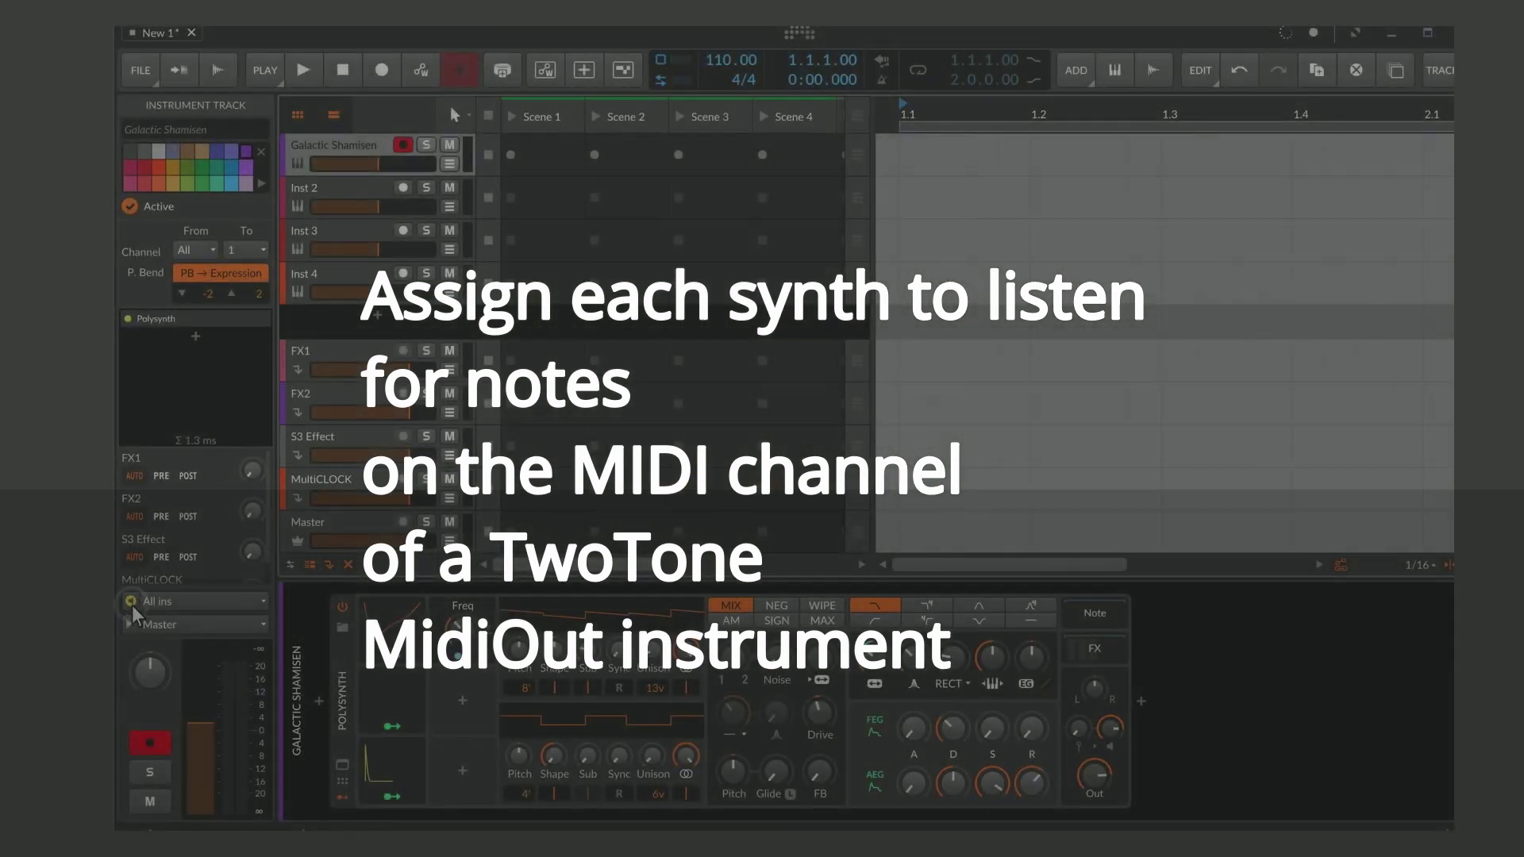
pyautogui.click(162, 599)
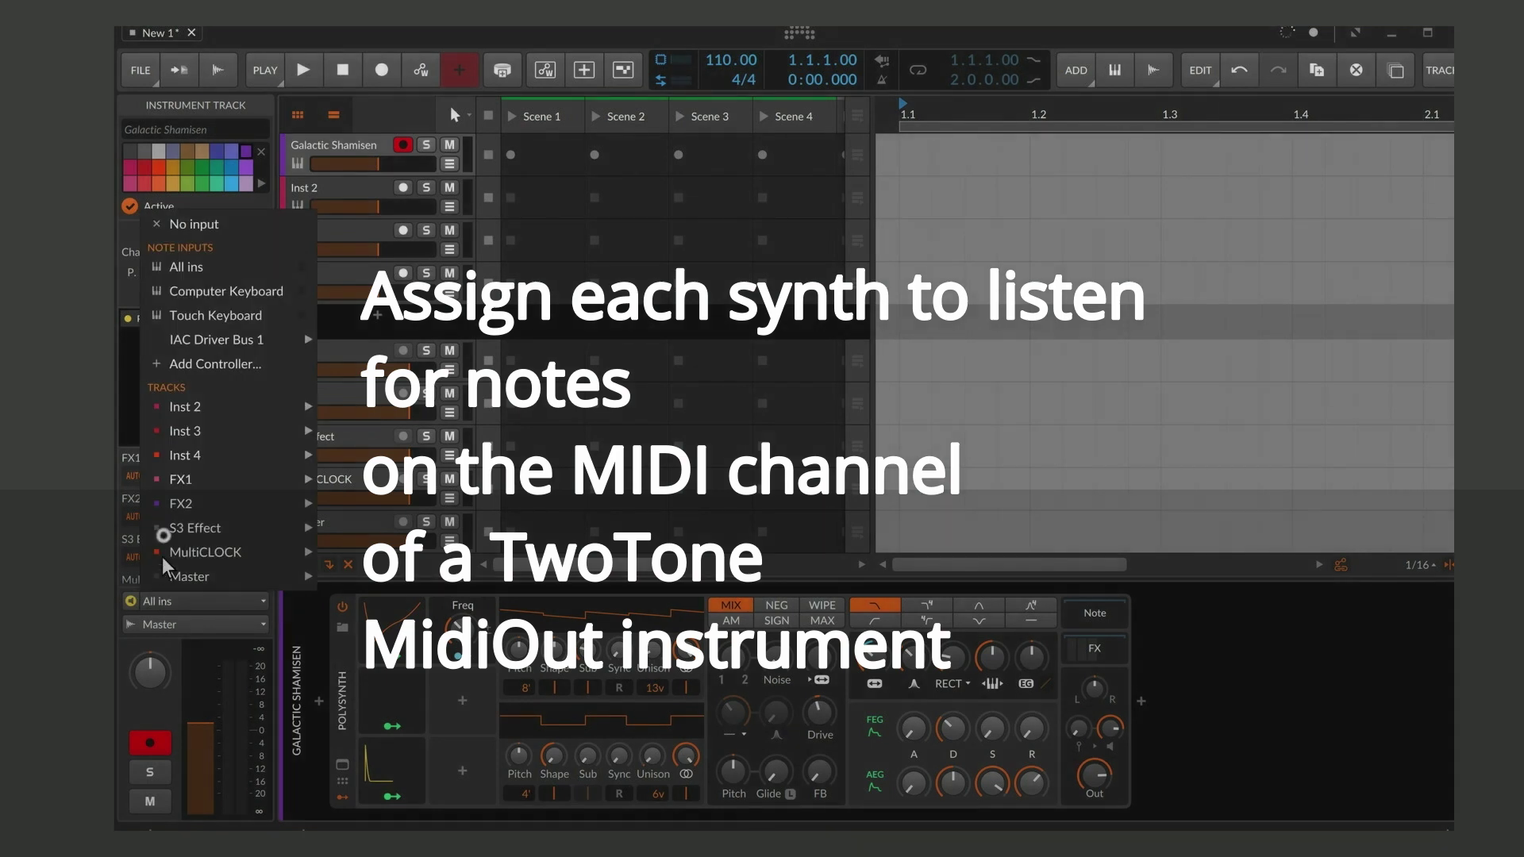
pyautogui.moveTo(197, 346)
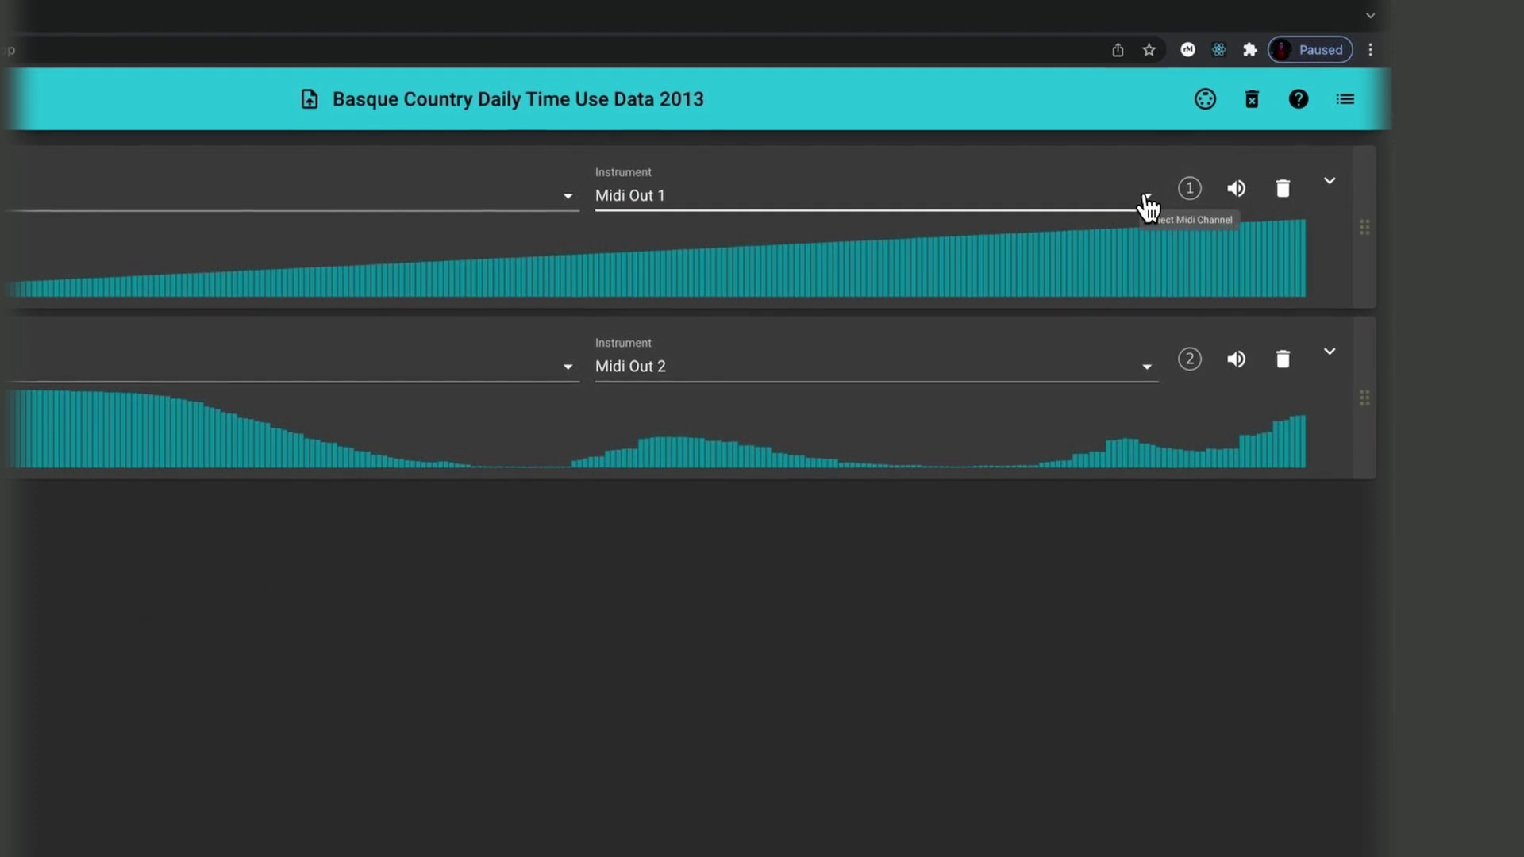
# Step: Keep Midi Out 1 on MIDI channel 1, start the dataset playing, and switch to Bitwig Studio
pyautogui.click(1190, 190)
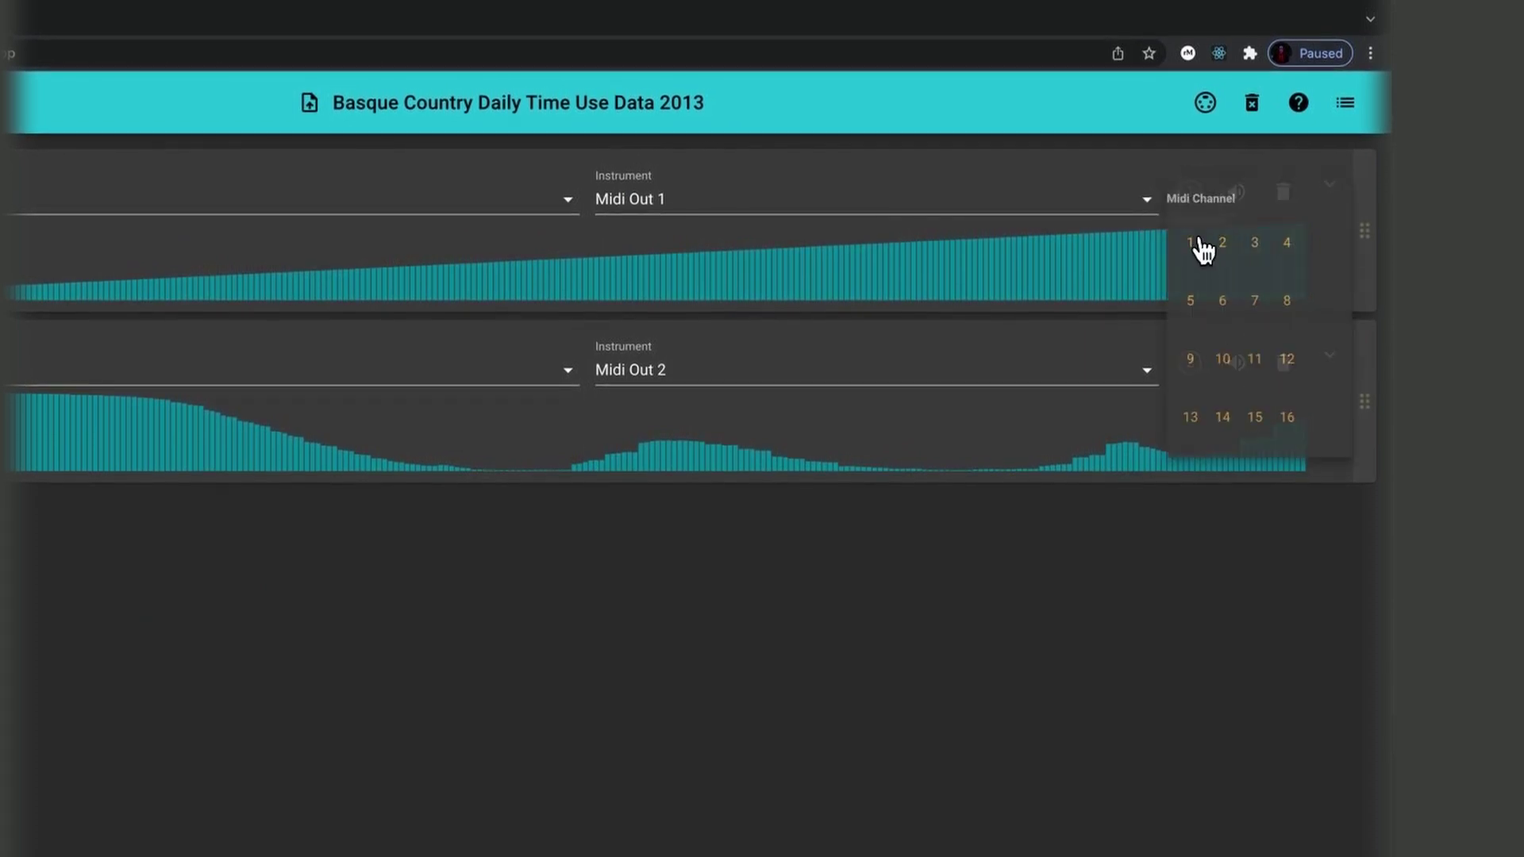
pyautogui.click(1193, 244)
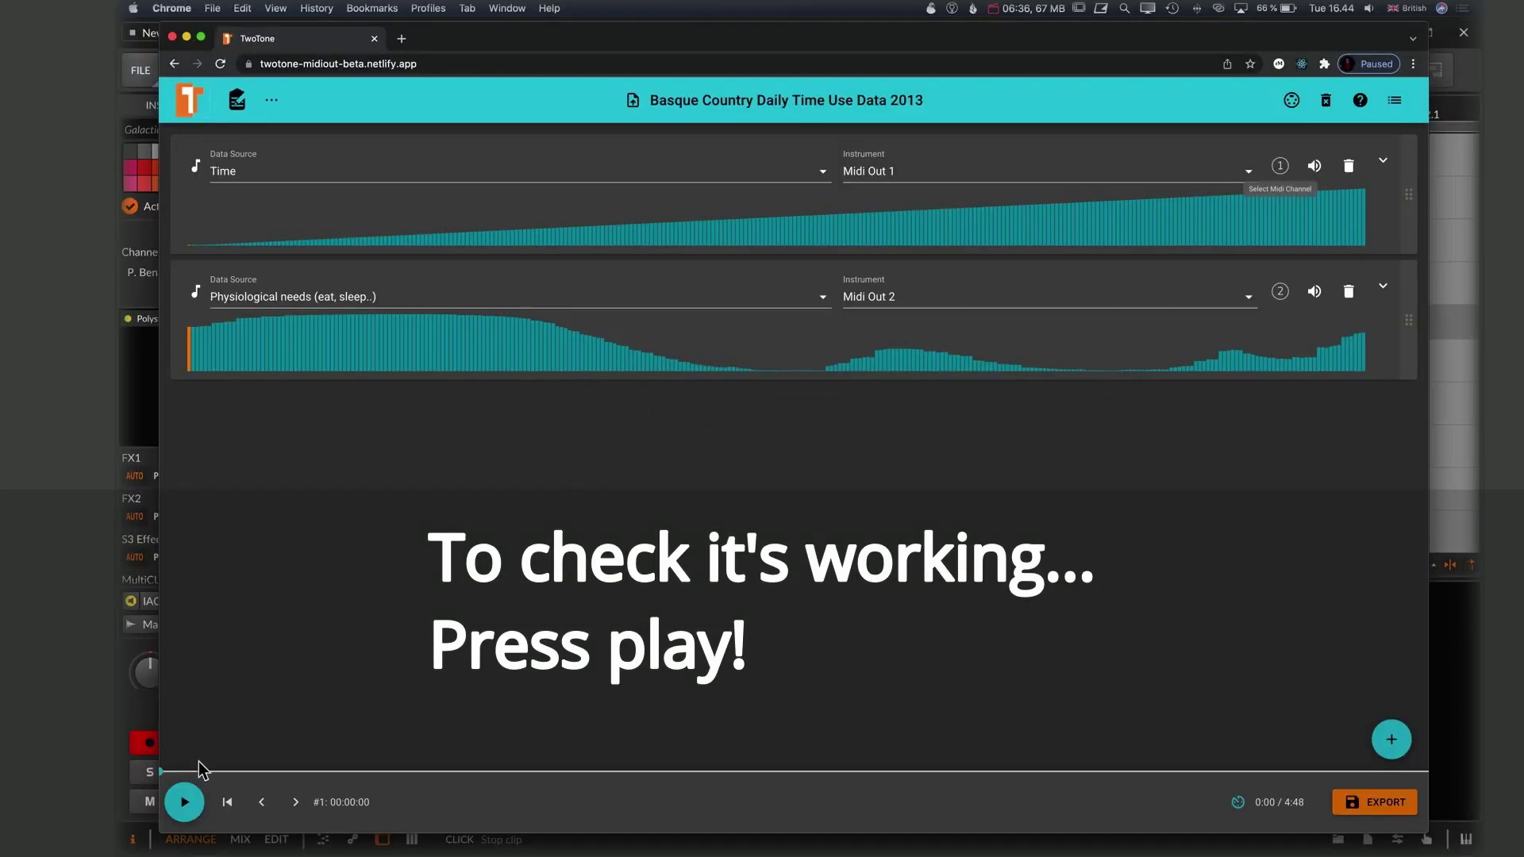
pyautogui.click(187, 803)
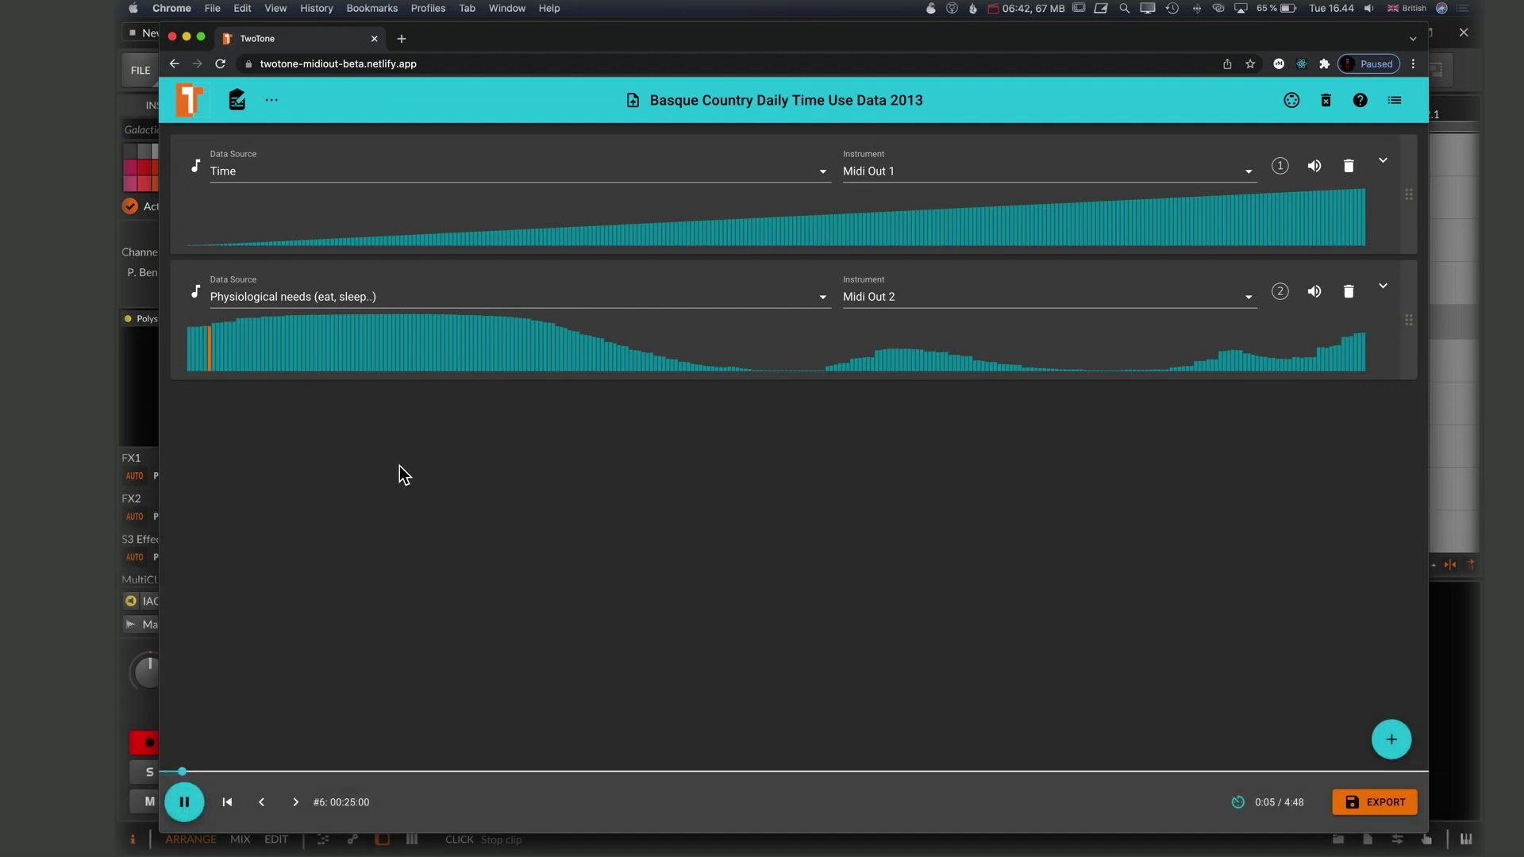
pyautogui.click(144, 235)
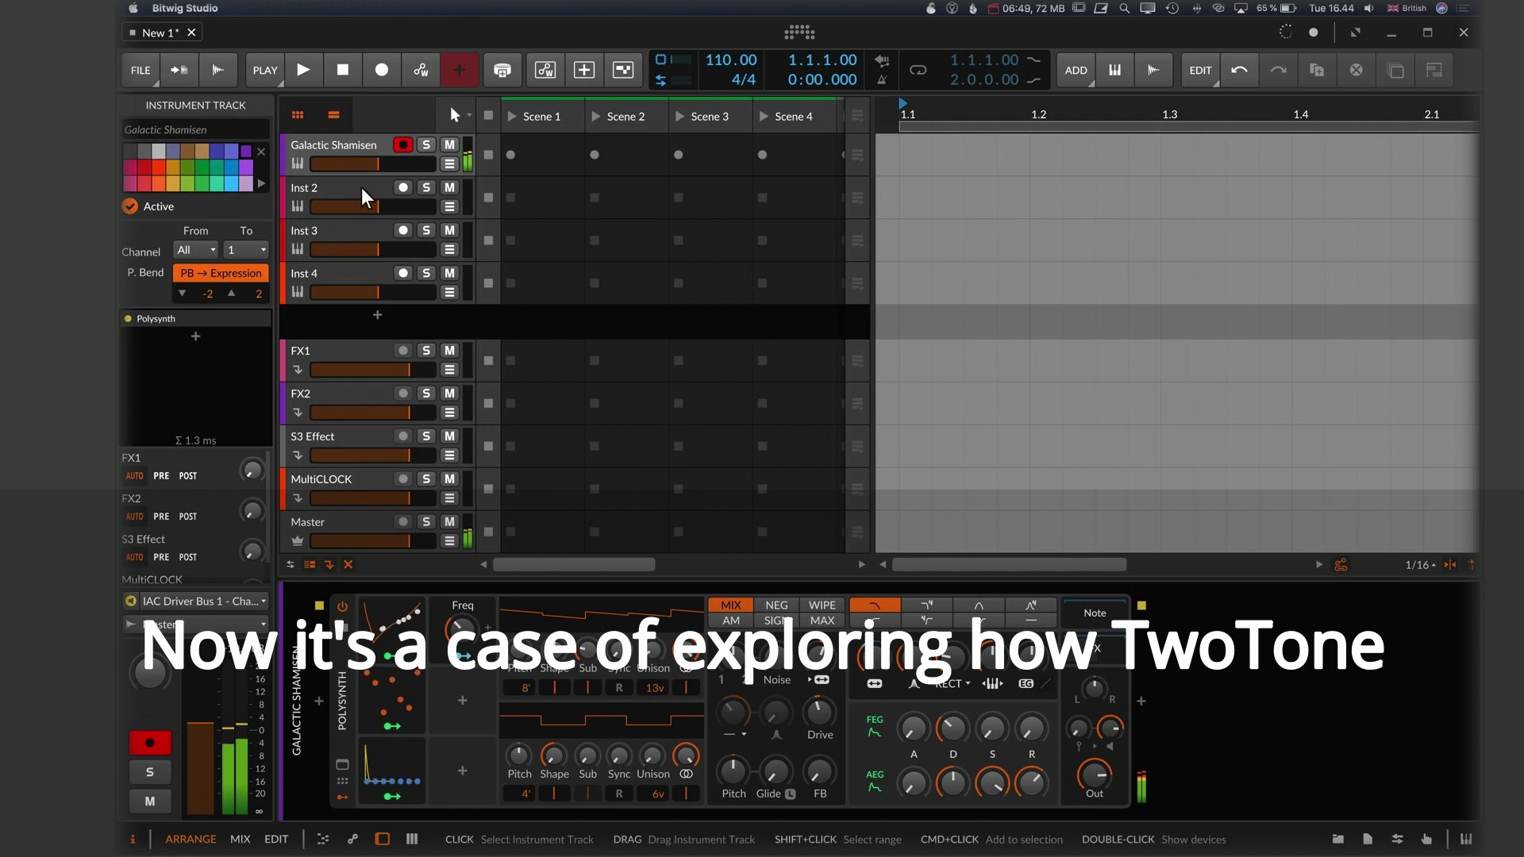
# Step: Turn off PB → Expression on Galactic Shamisen and select the Inst 2 track
pyautogui.click(250, 273)
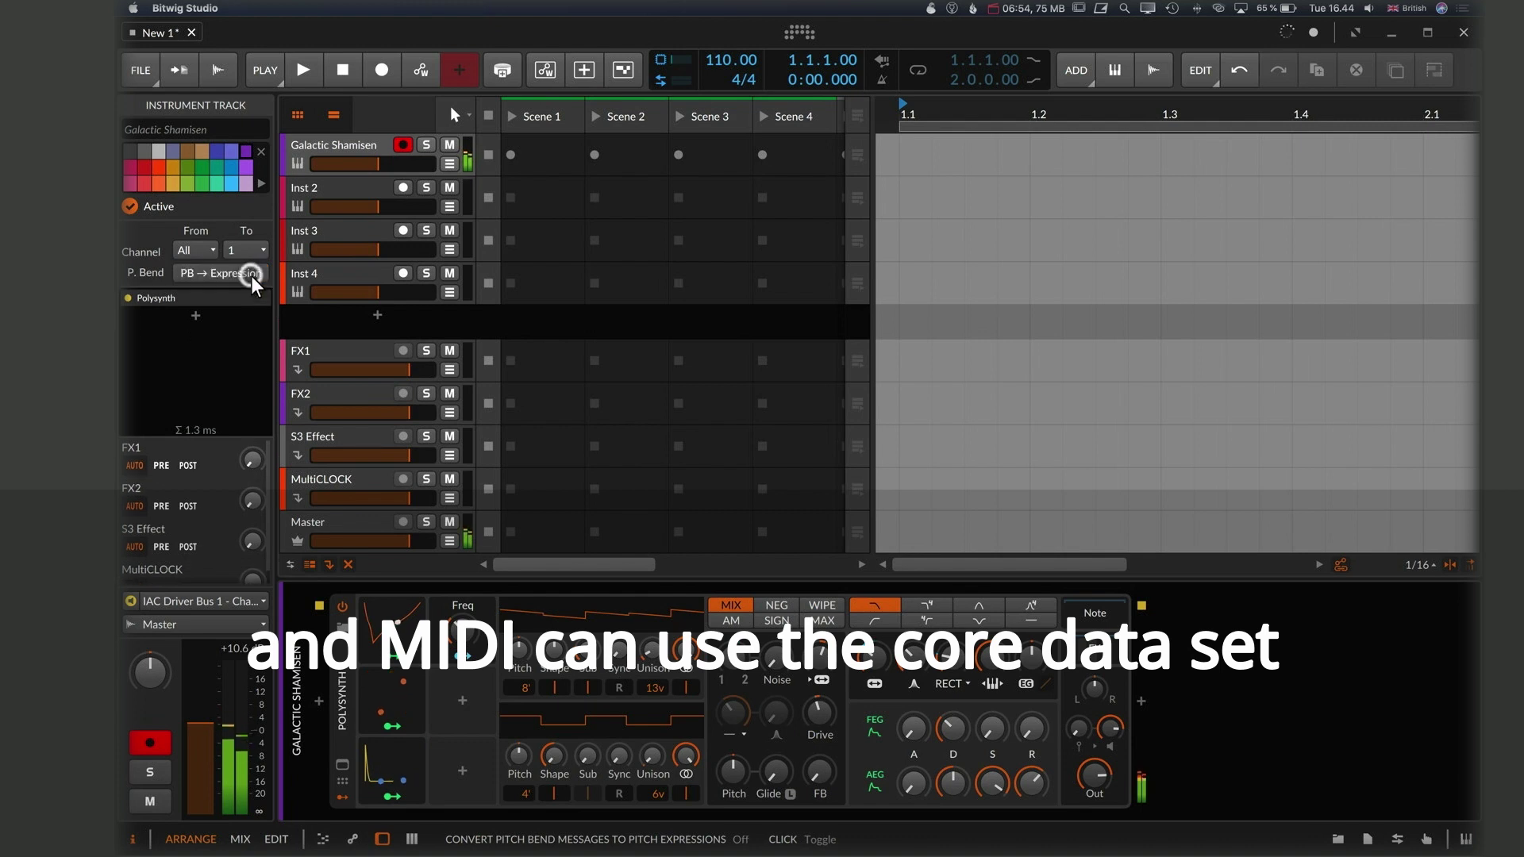
pyautogui.click(337, 197)
pyautogui.click(403, 188)
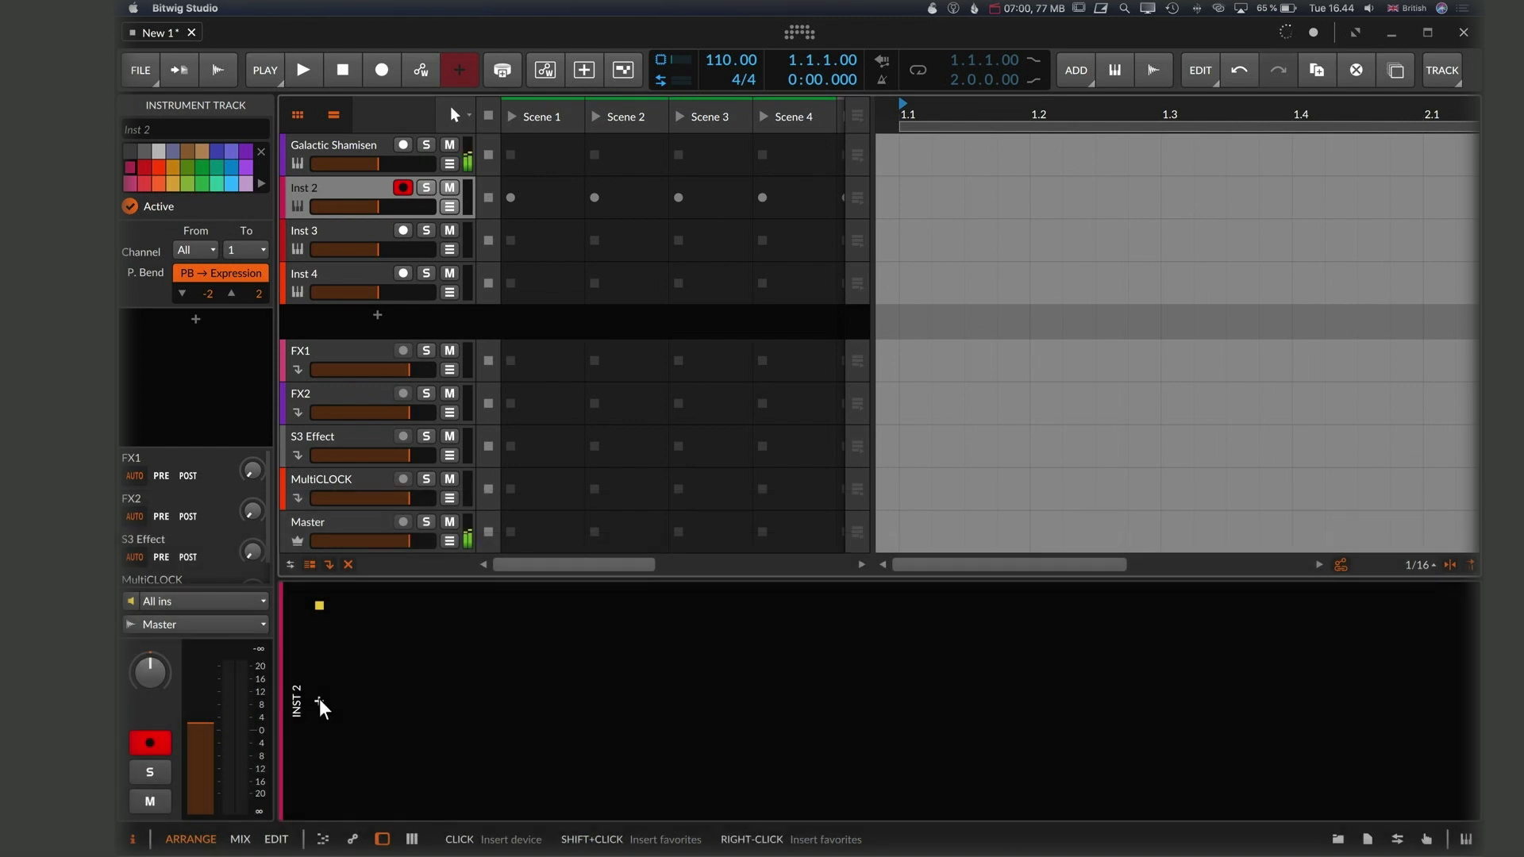
pyautogui.click(319, 705)
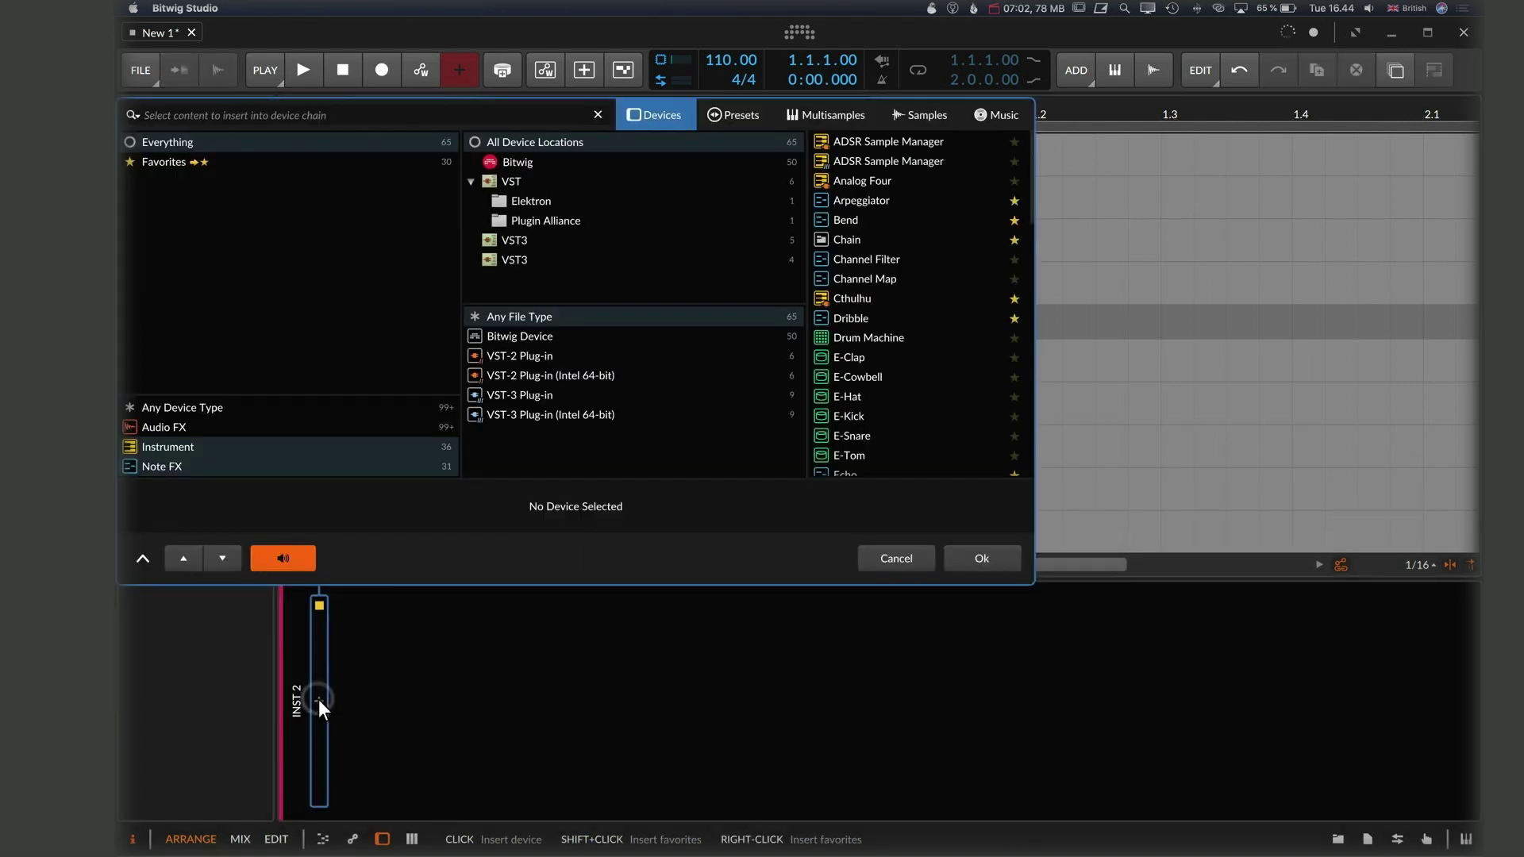
pyautogui.click(899, 560)
# Step: Pause the TwoTone playback in Chrome and rewind it to 0:00
pyautogui.press('super+Tab')
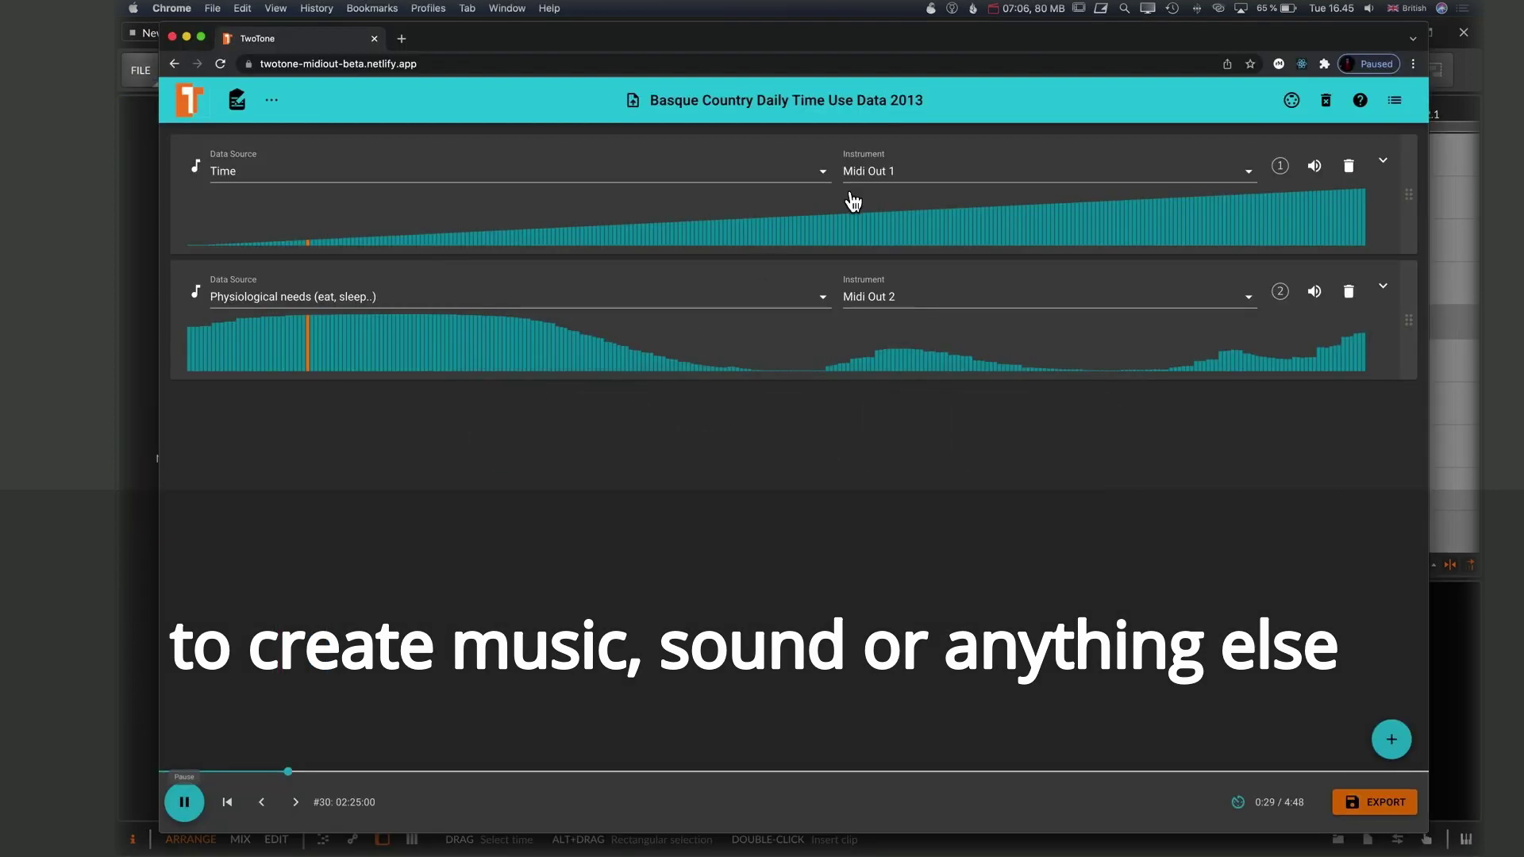
pyautogui.click(189, 803)
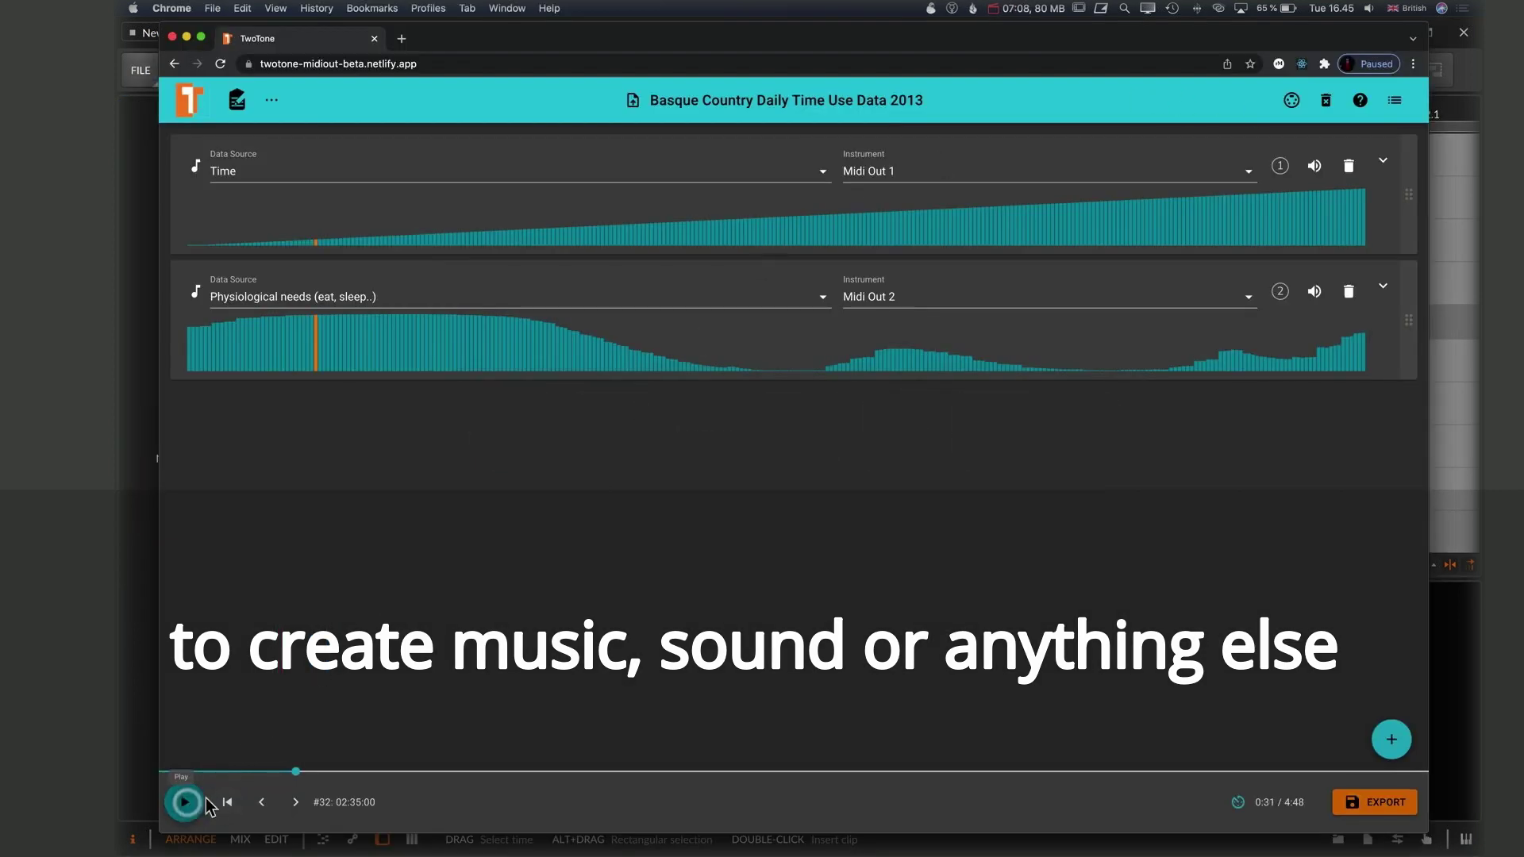
pyautogui.click(227, 803)
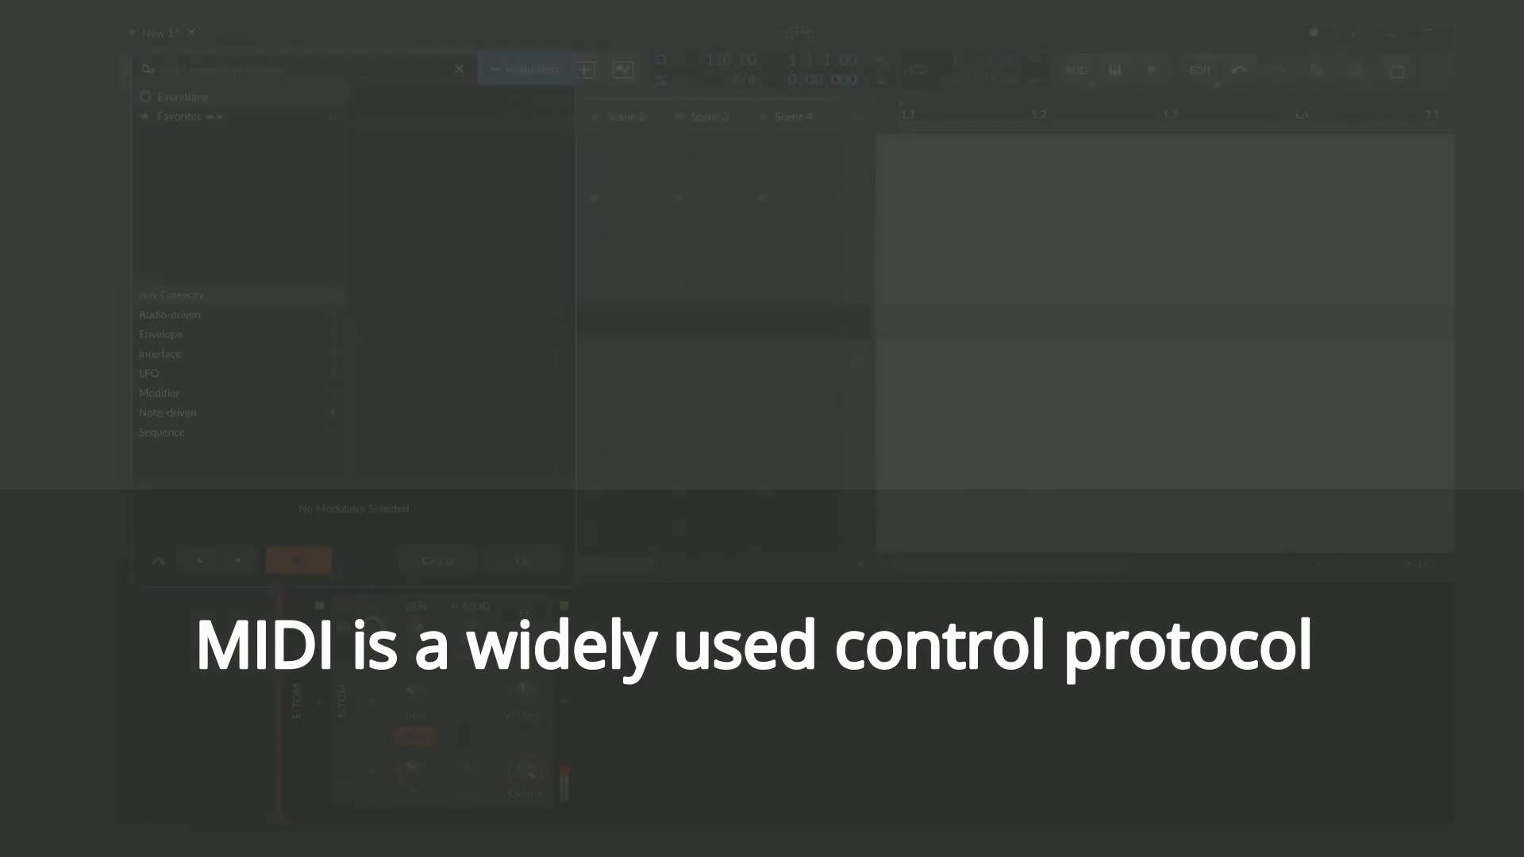
# Step: Add a Keytrack modulator to E-Tom mapped to its Tune knob, then select Galactic Shamisen
pyautogui.click(412, 370)
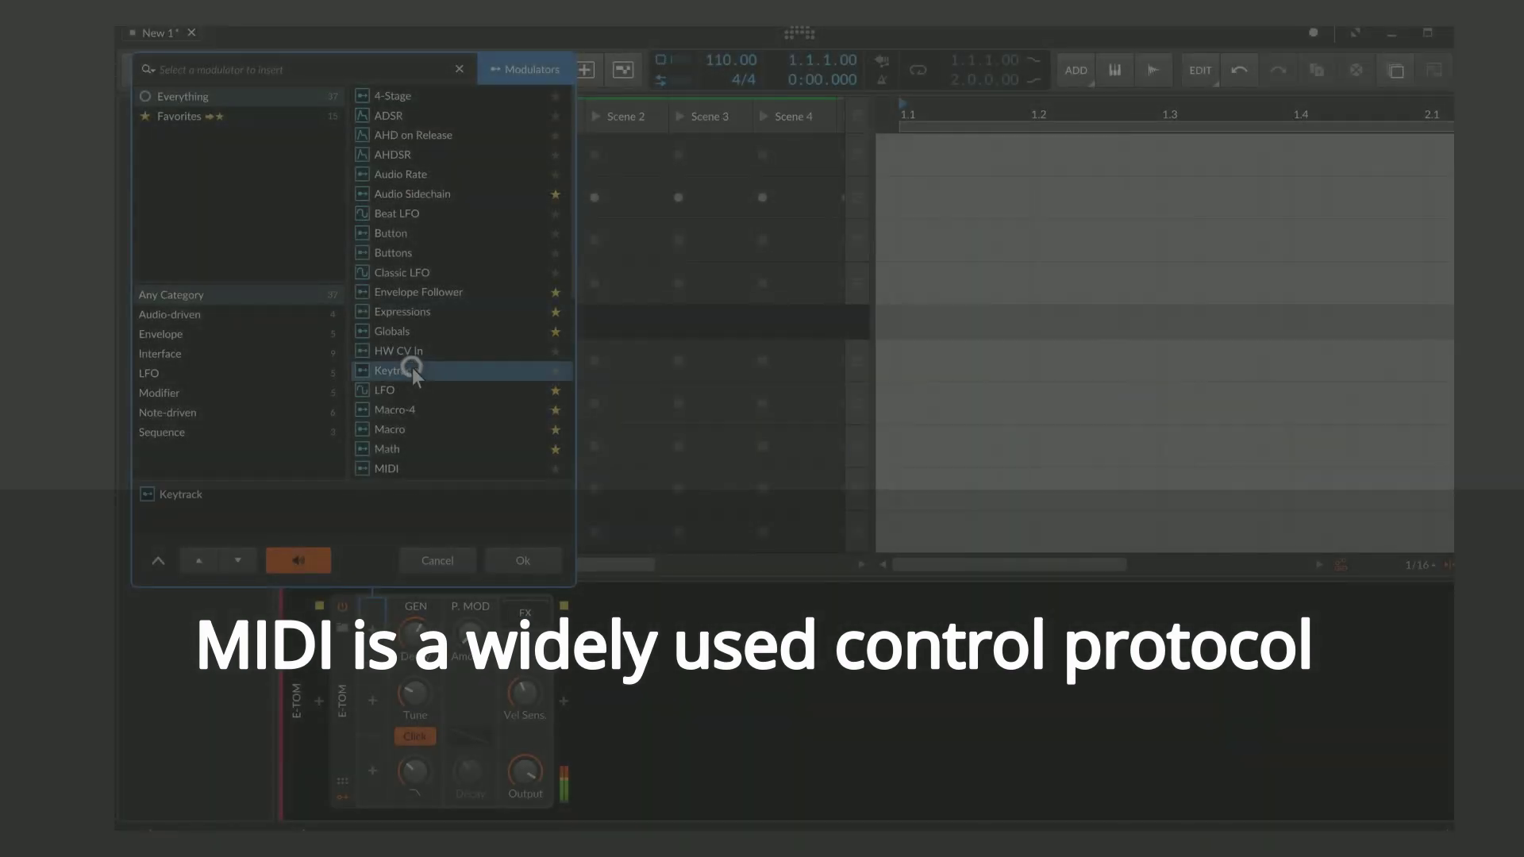
pyautogui.click(517, 558)
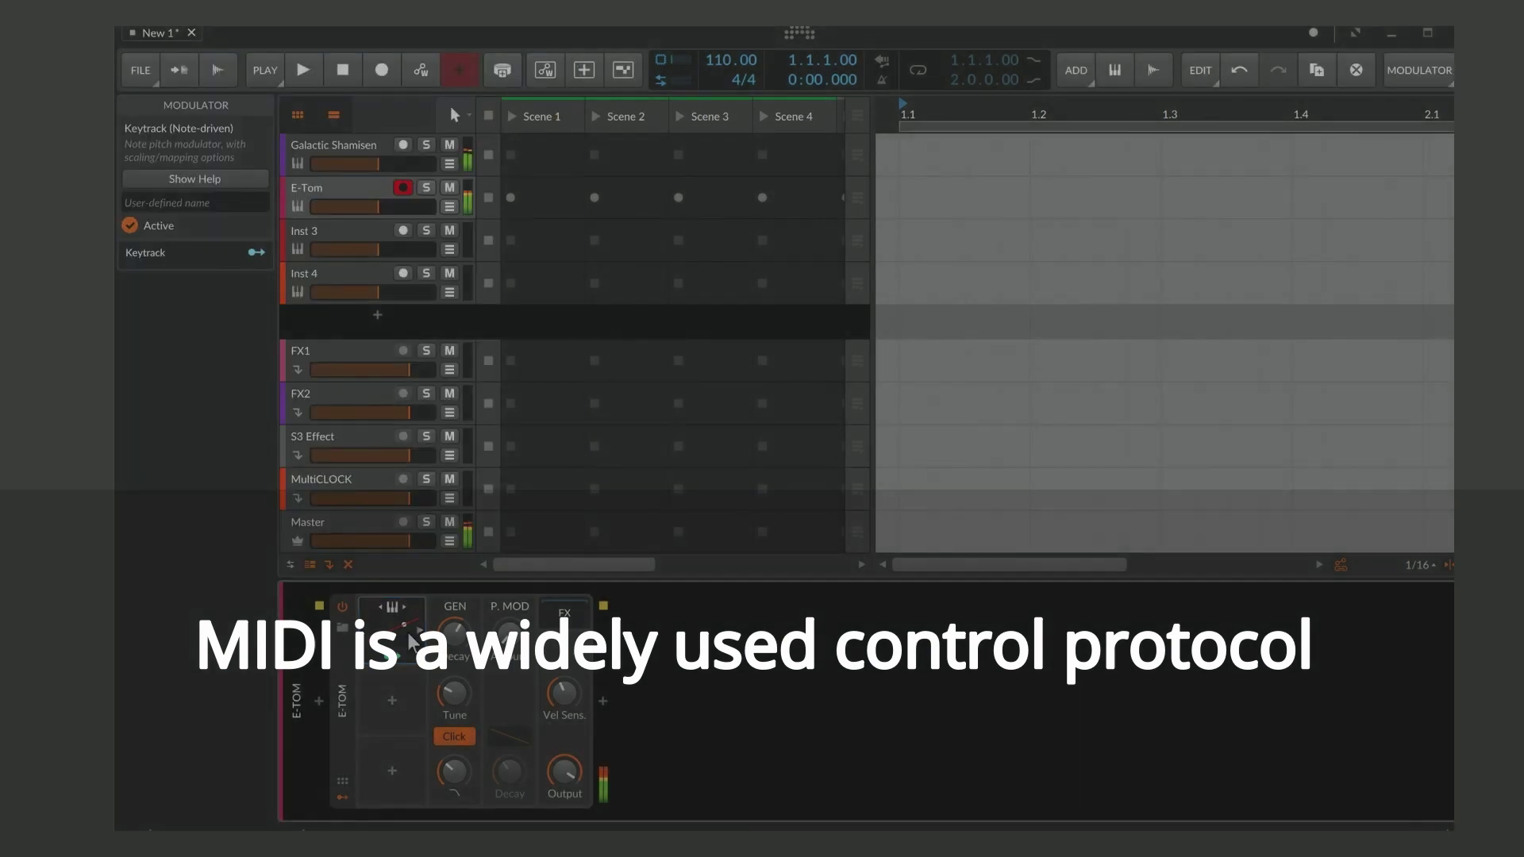
pyautogui.click(394, 647)
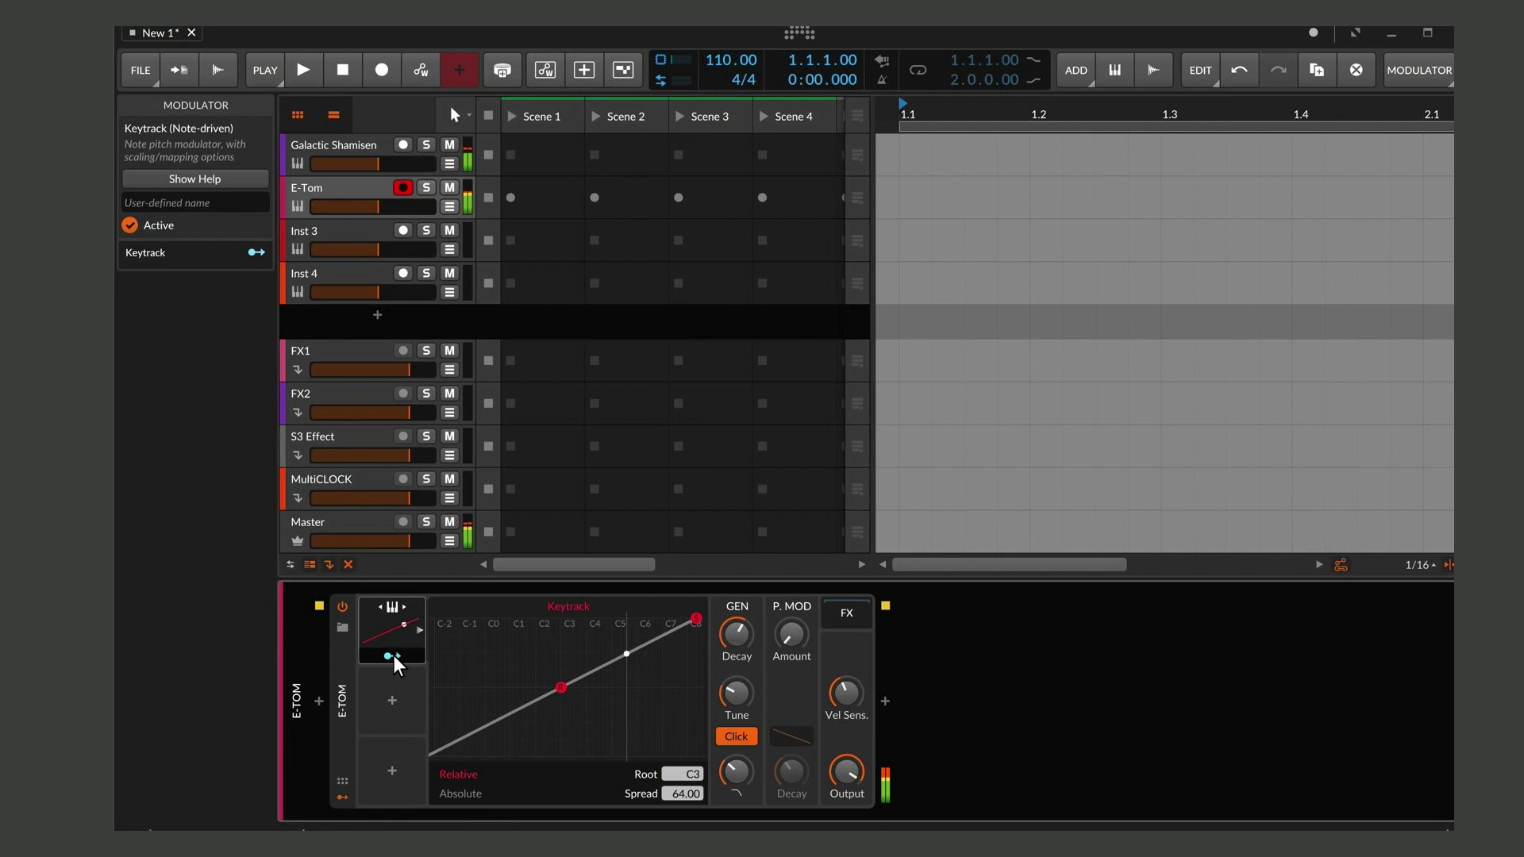
pyautogui.click(388, 656)
pyautogui.moveTo(736, 705); pyautogui.dragTo(741, 681)
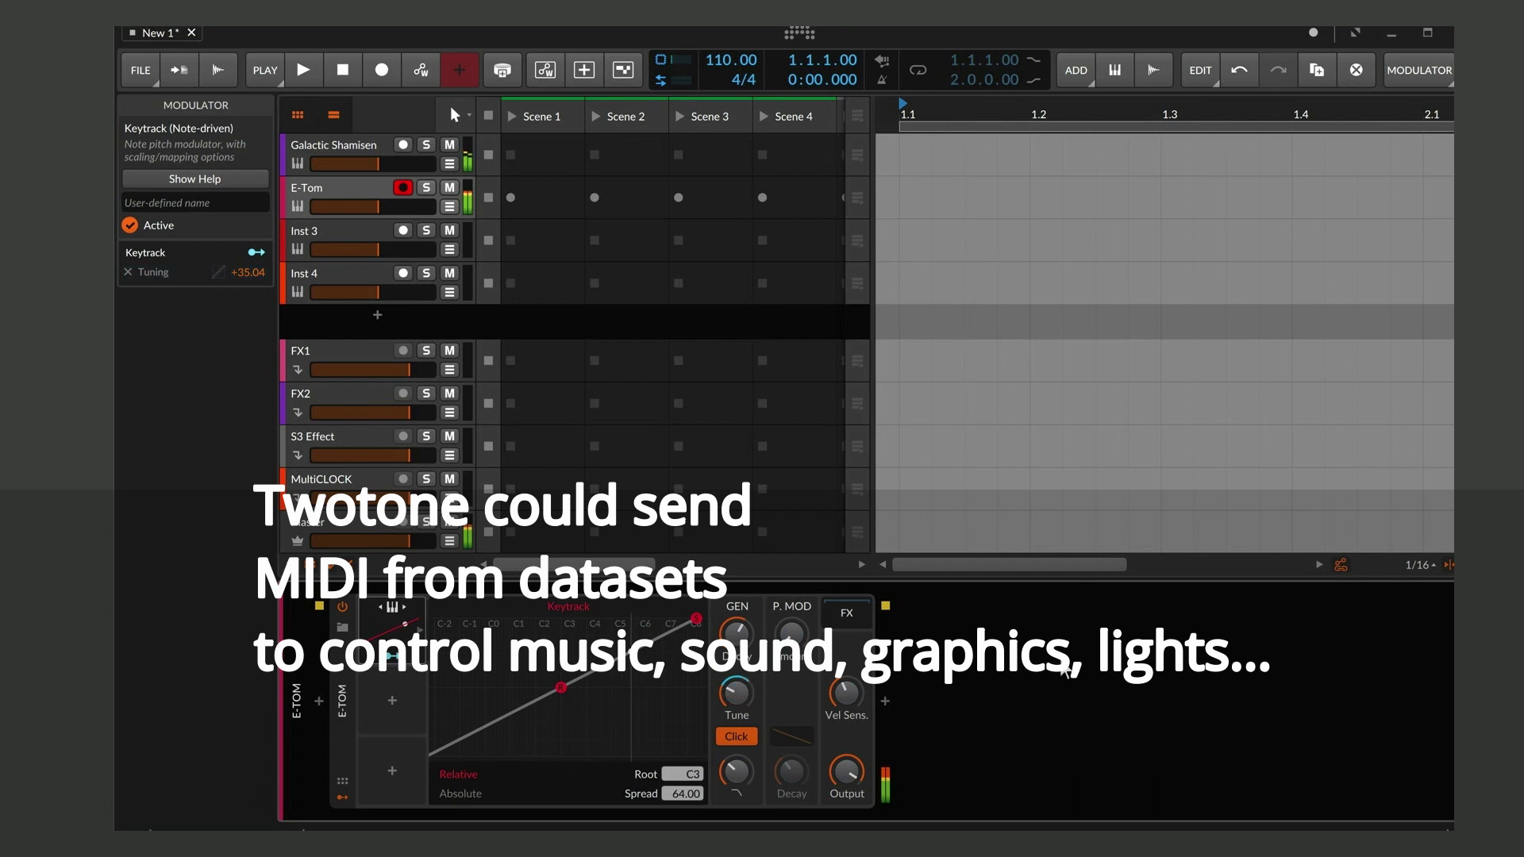
pyautogui.click(299, 152)
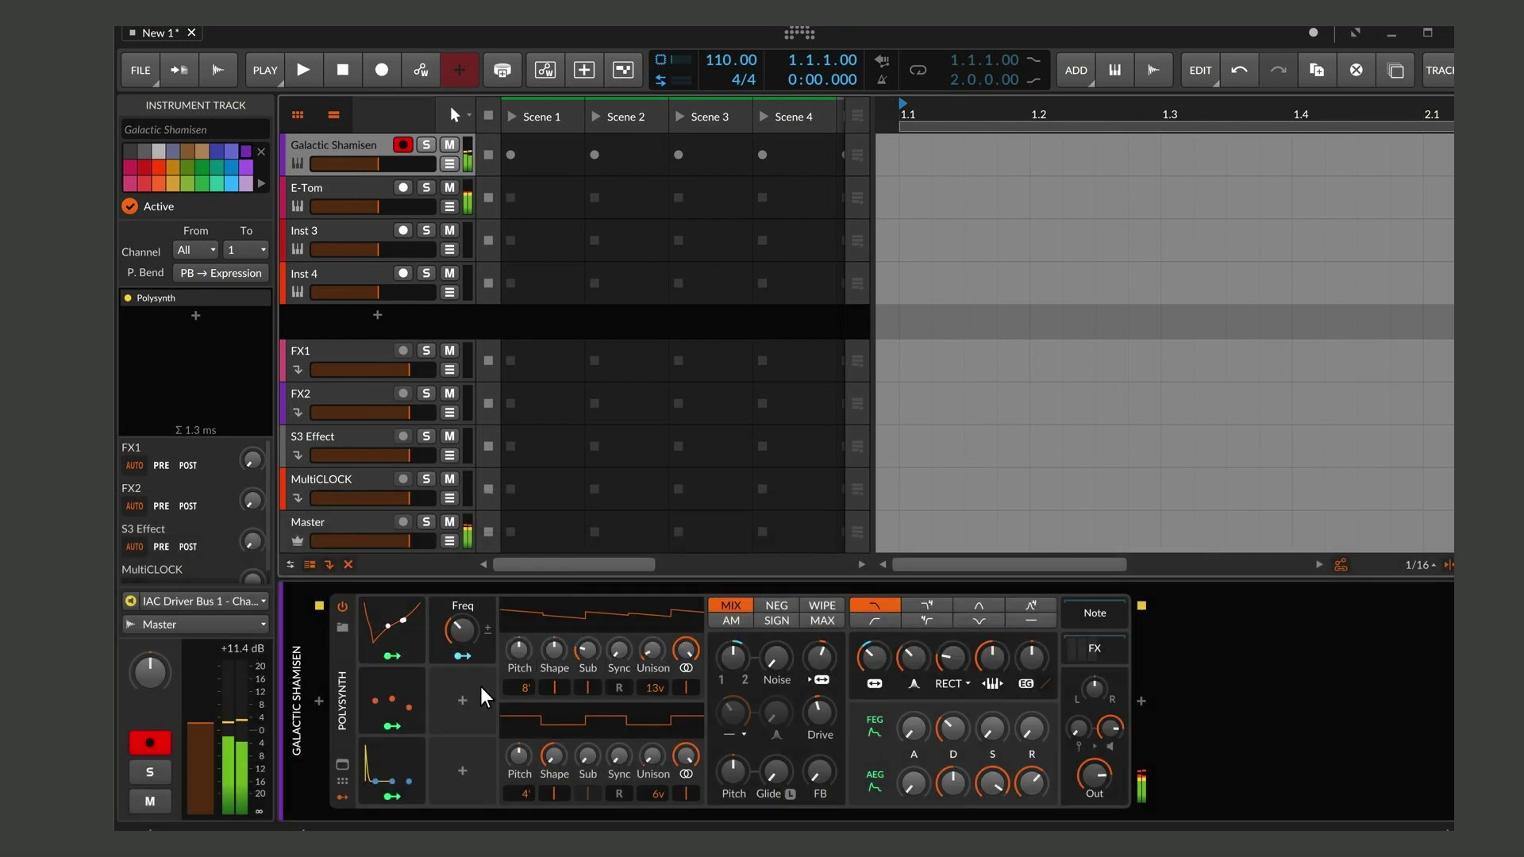
# Step: Add a Keytrack modulator to Polysynth, set its Spread to 9.18, and map it to OSC1 Pitch
pyautogui.click(463, 702)
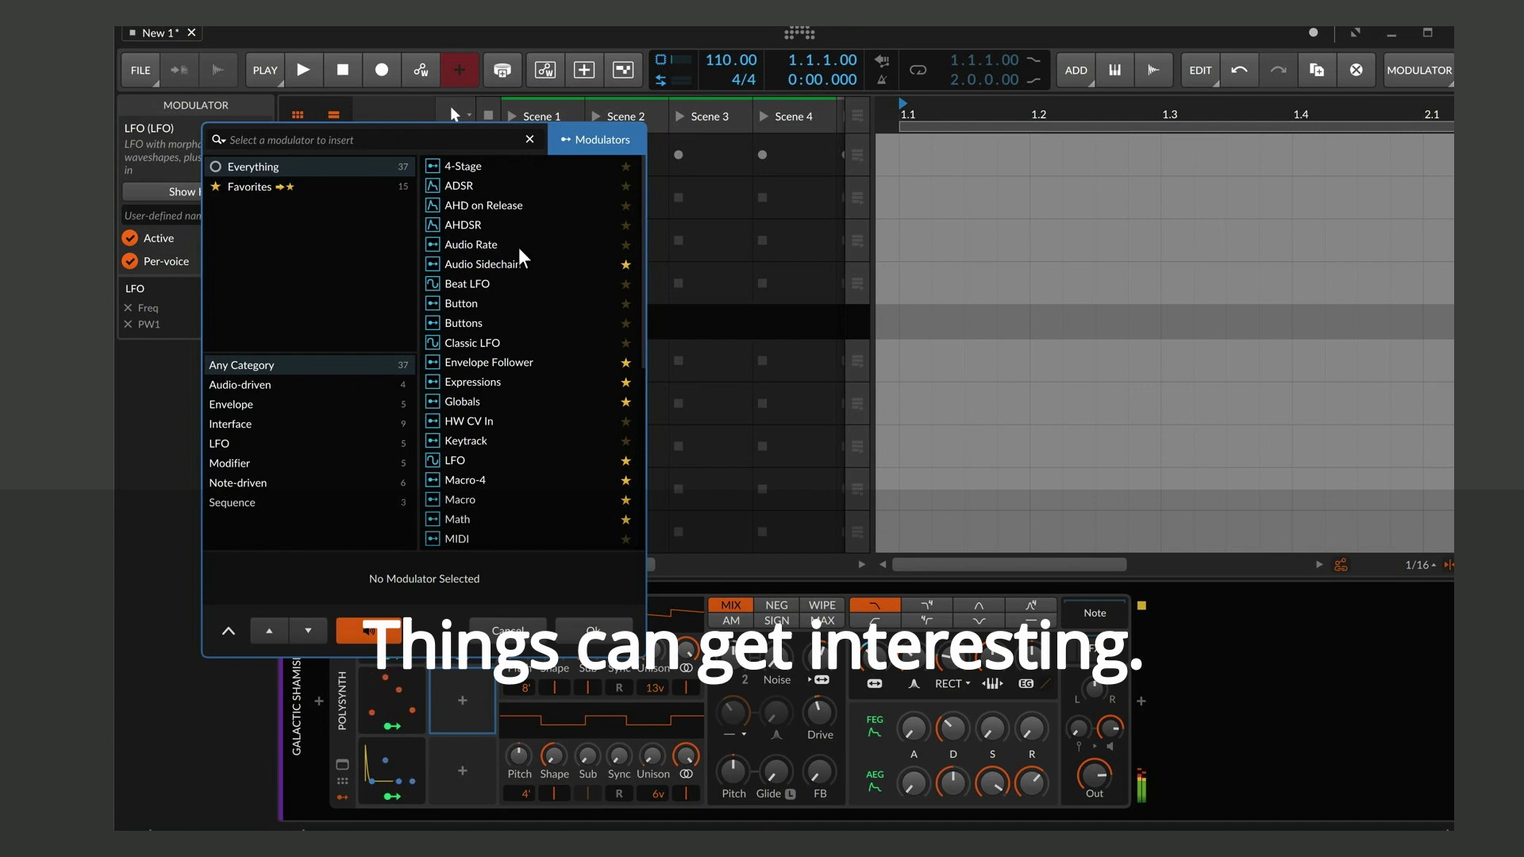
pyautogui.click(499, 440)
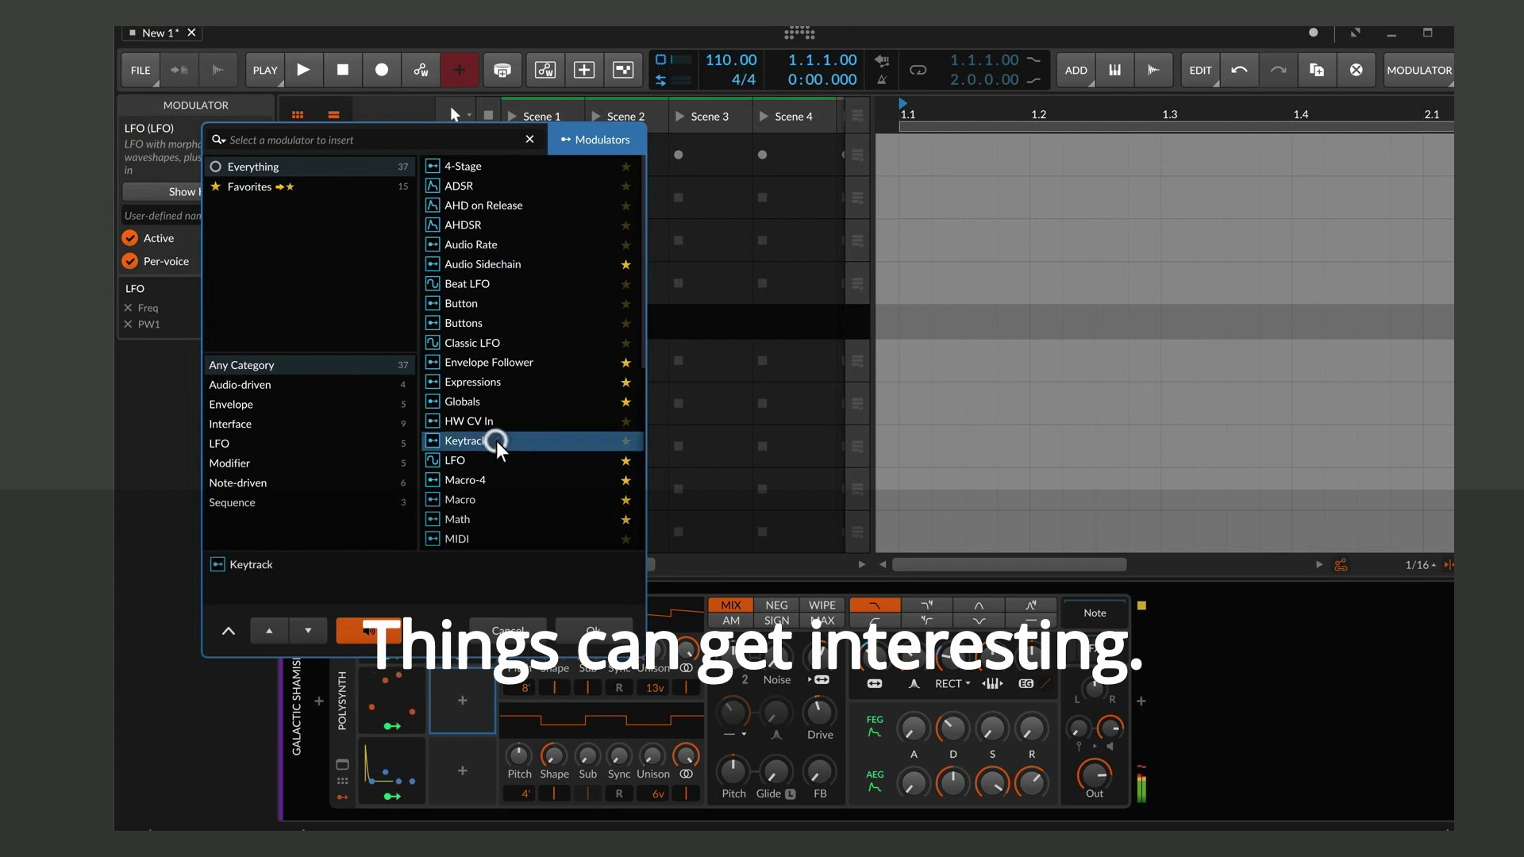
pyautogui.click(595, 631)
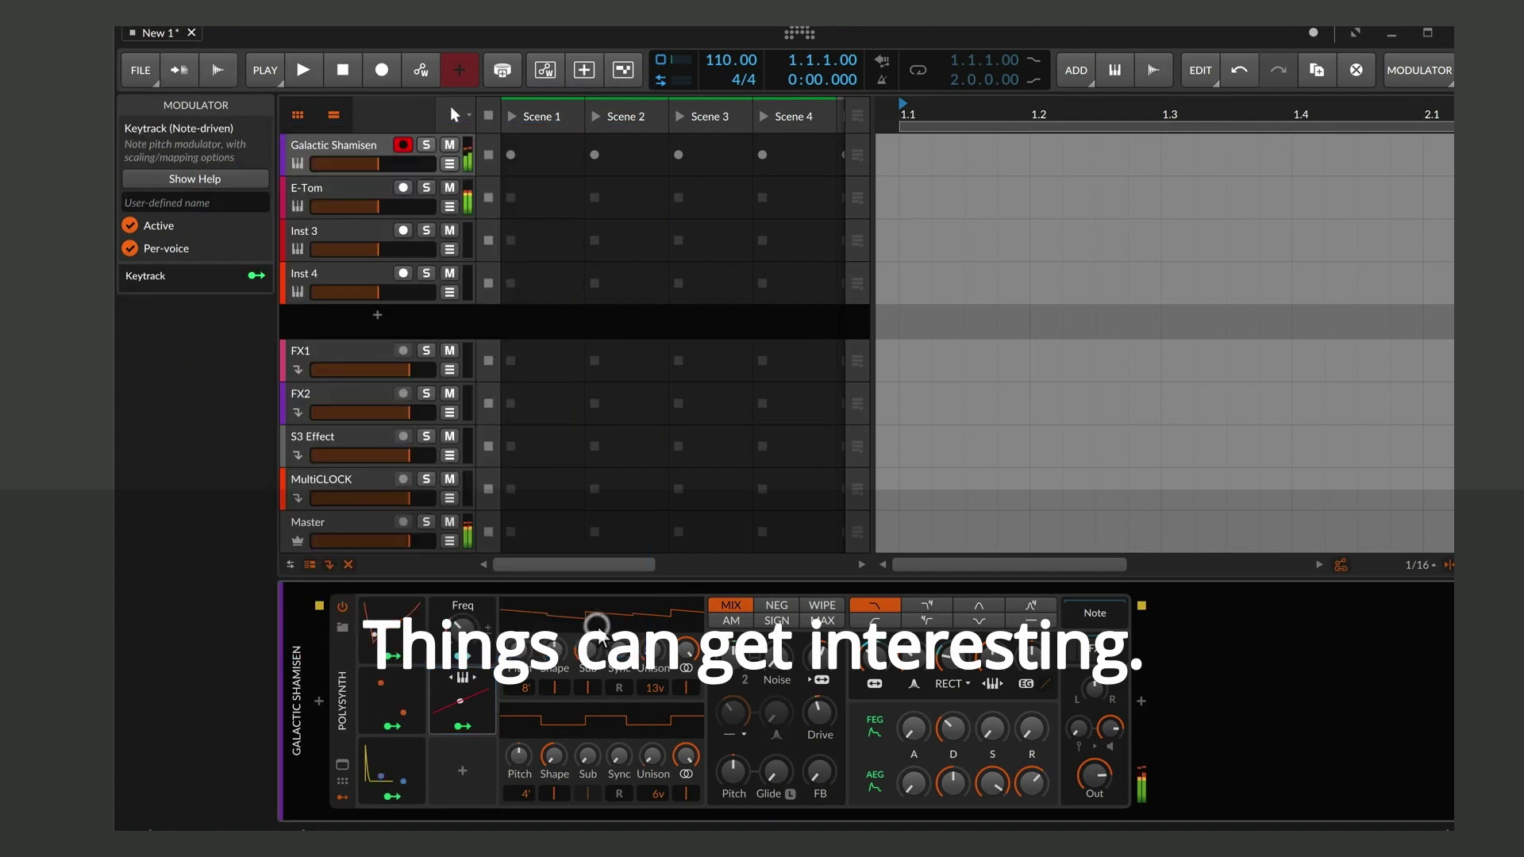
pyautogui.click(448, 706)
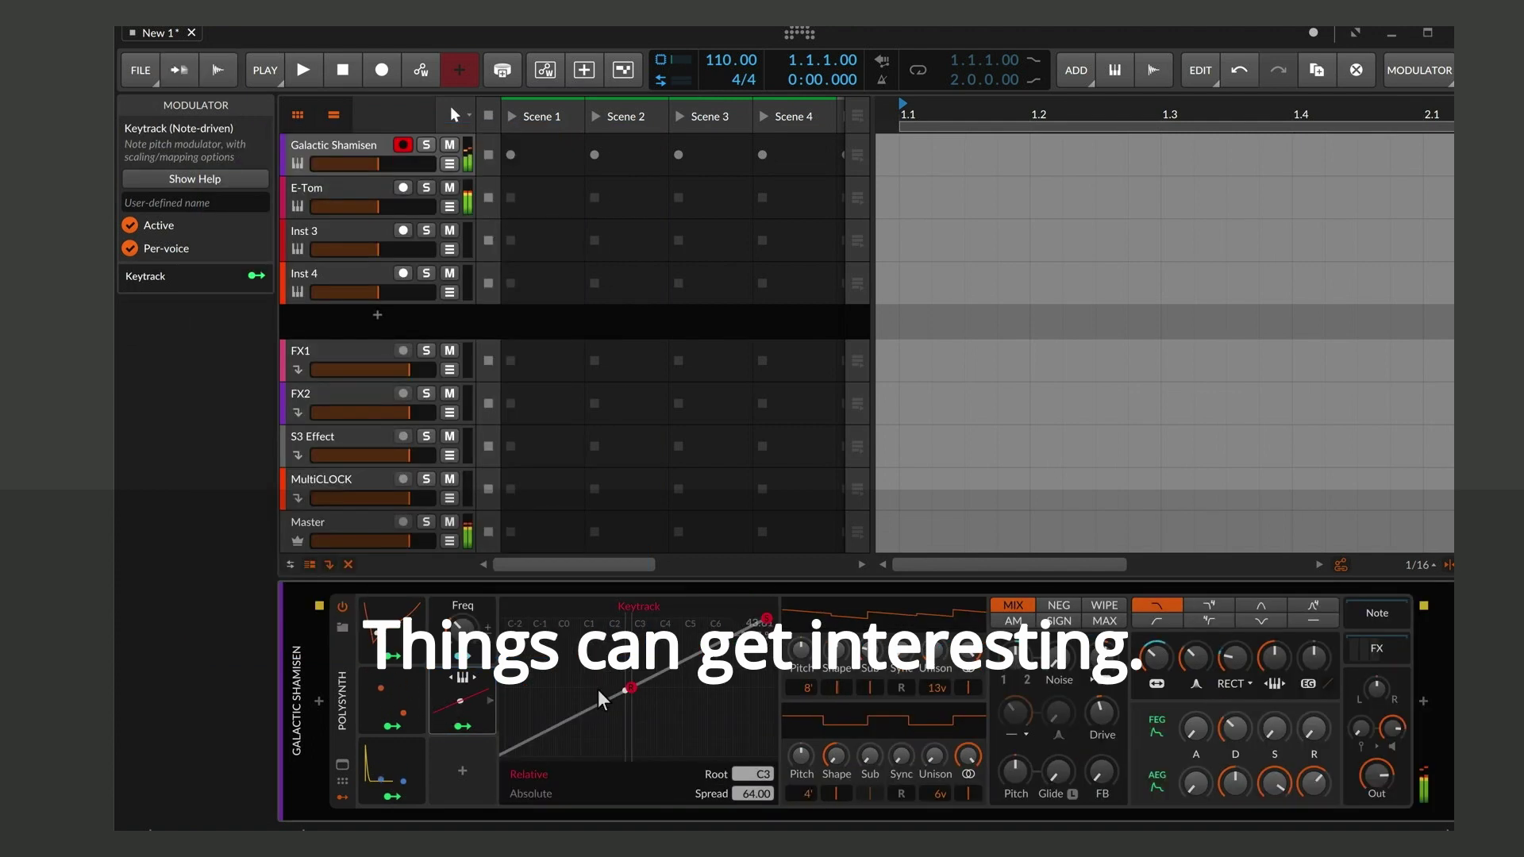
pyautogui.moveTo(765, 618); pyautogui.dragTo(649, 619)
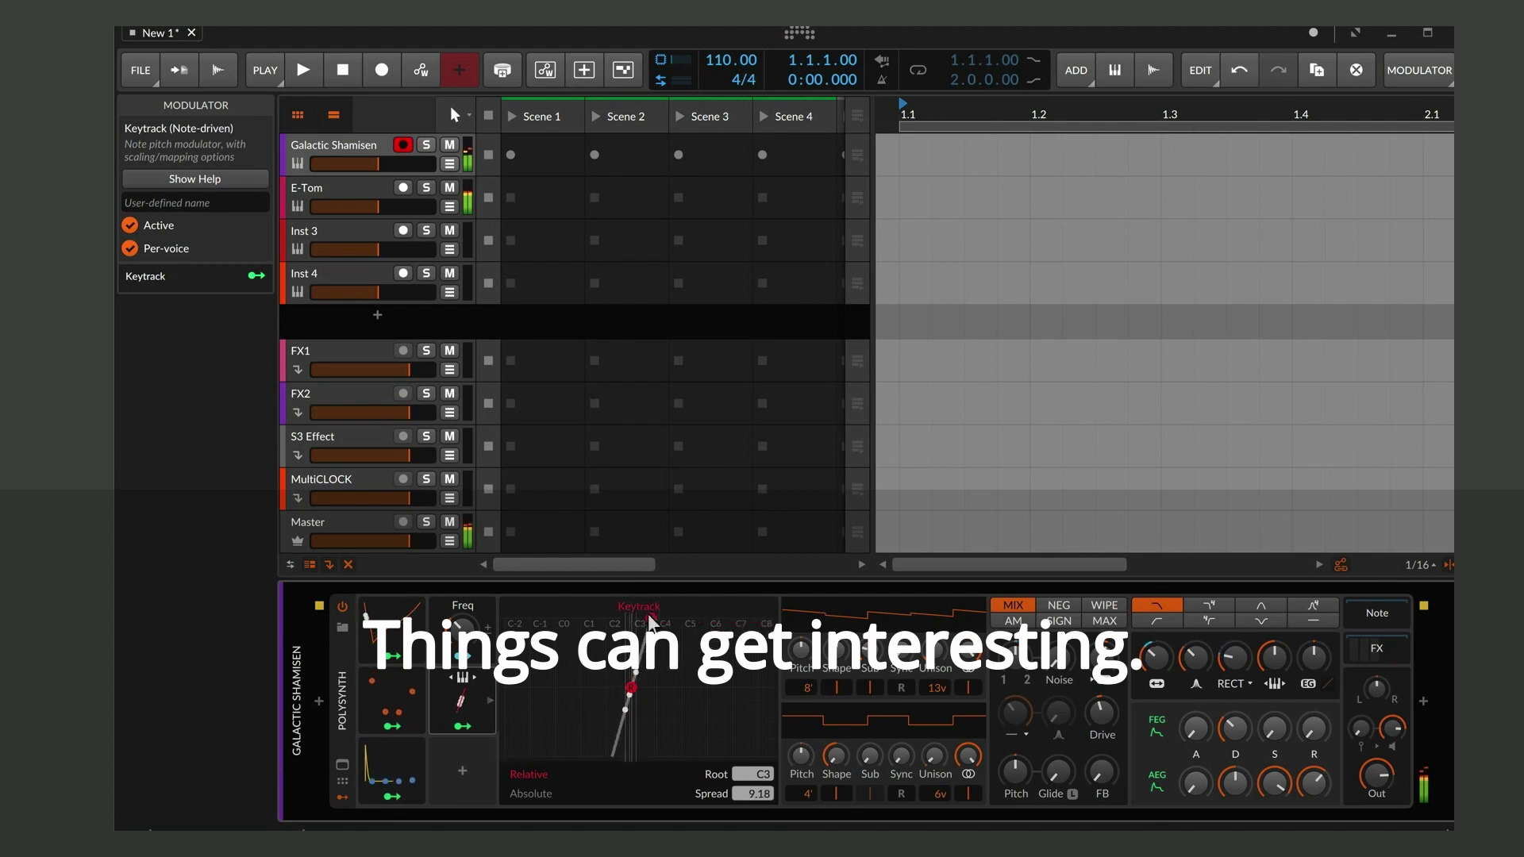
pyautogui.click(461, 725)
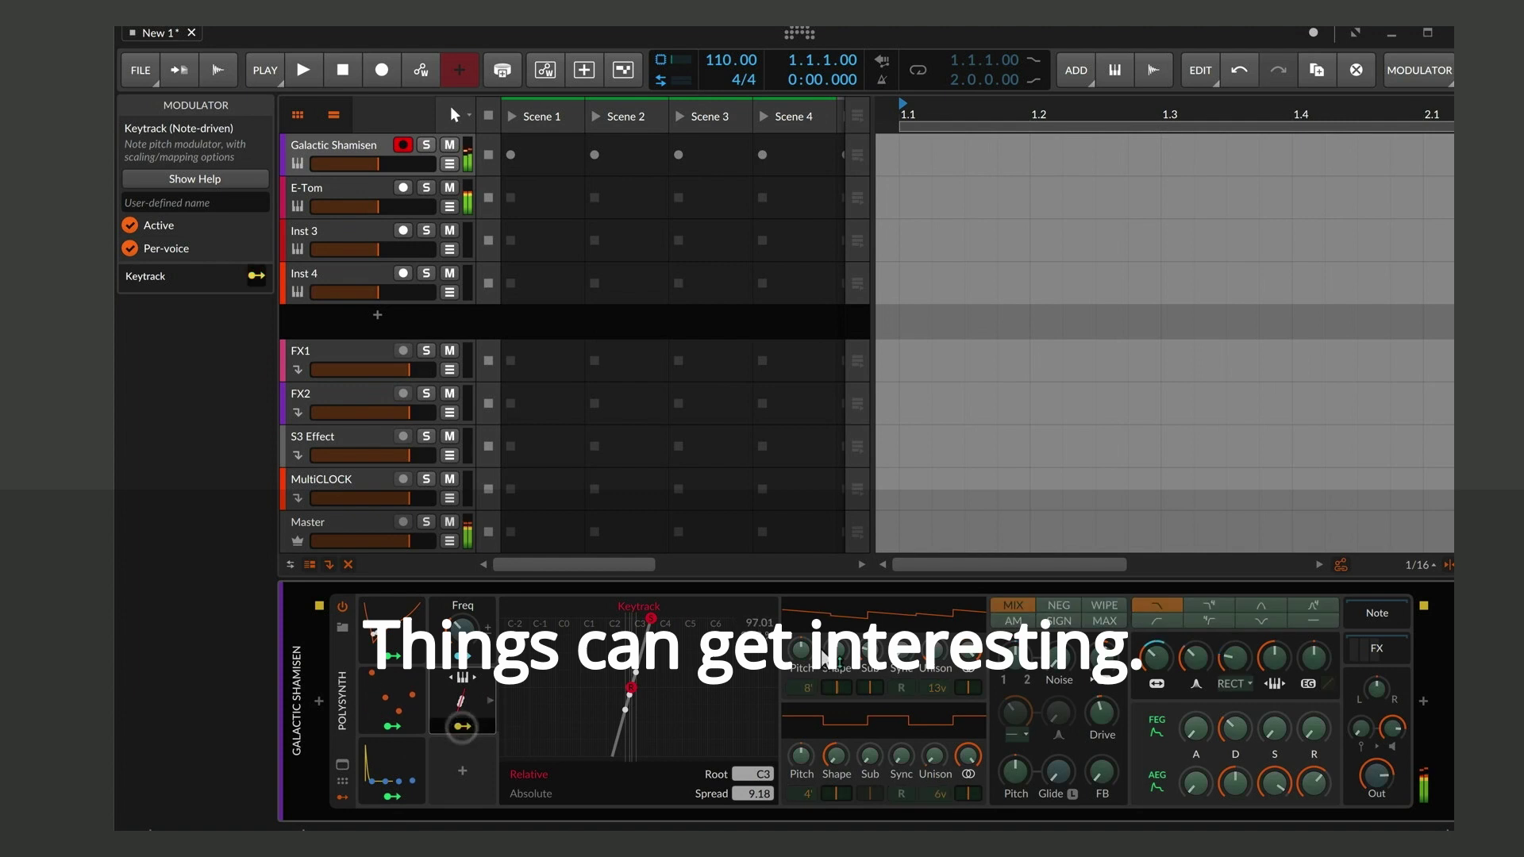
pyautogui.moveTo(802, 651); pyautogui.dragTo(802, 622)
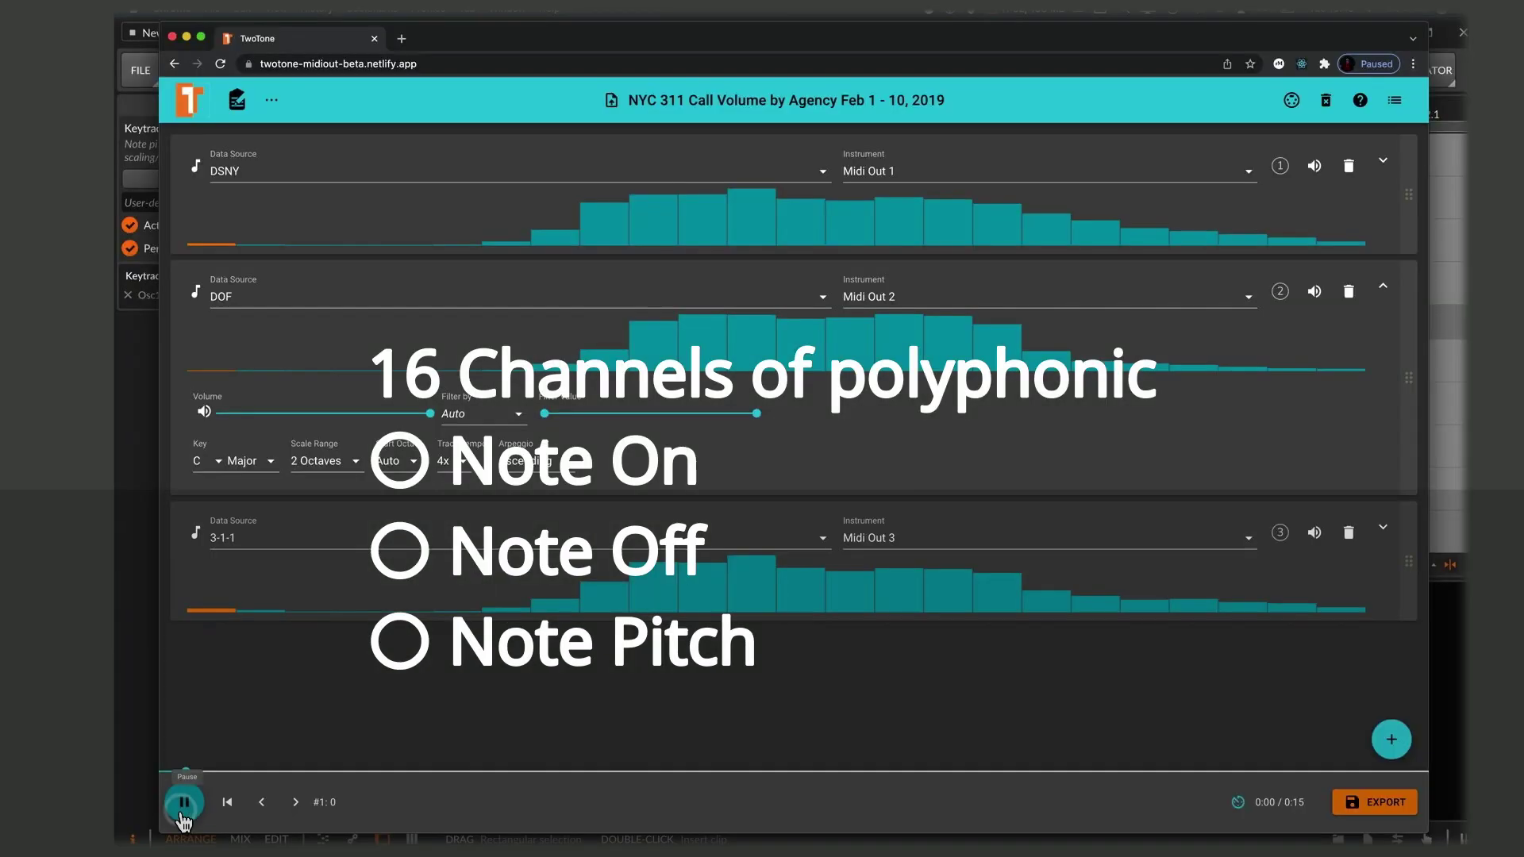
# Step: Play the NYC 311 Call Volume by Agency dataset across its DSNY, DOF and 3-1-1 outputs
pyautogui.click(184, 802)
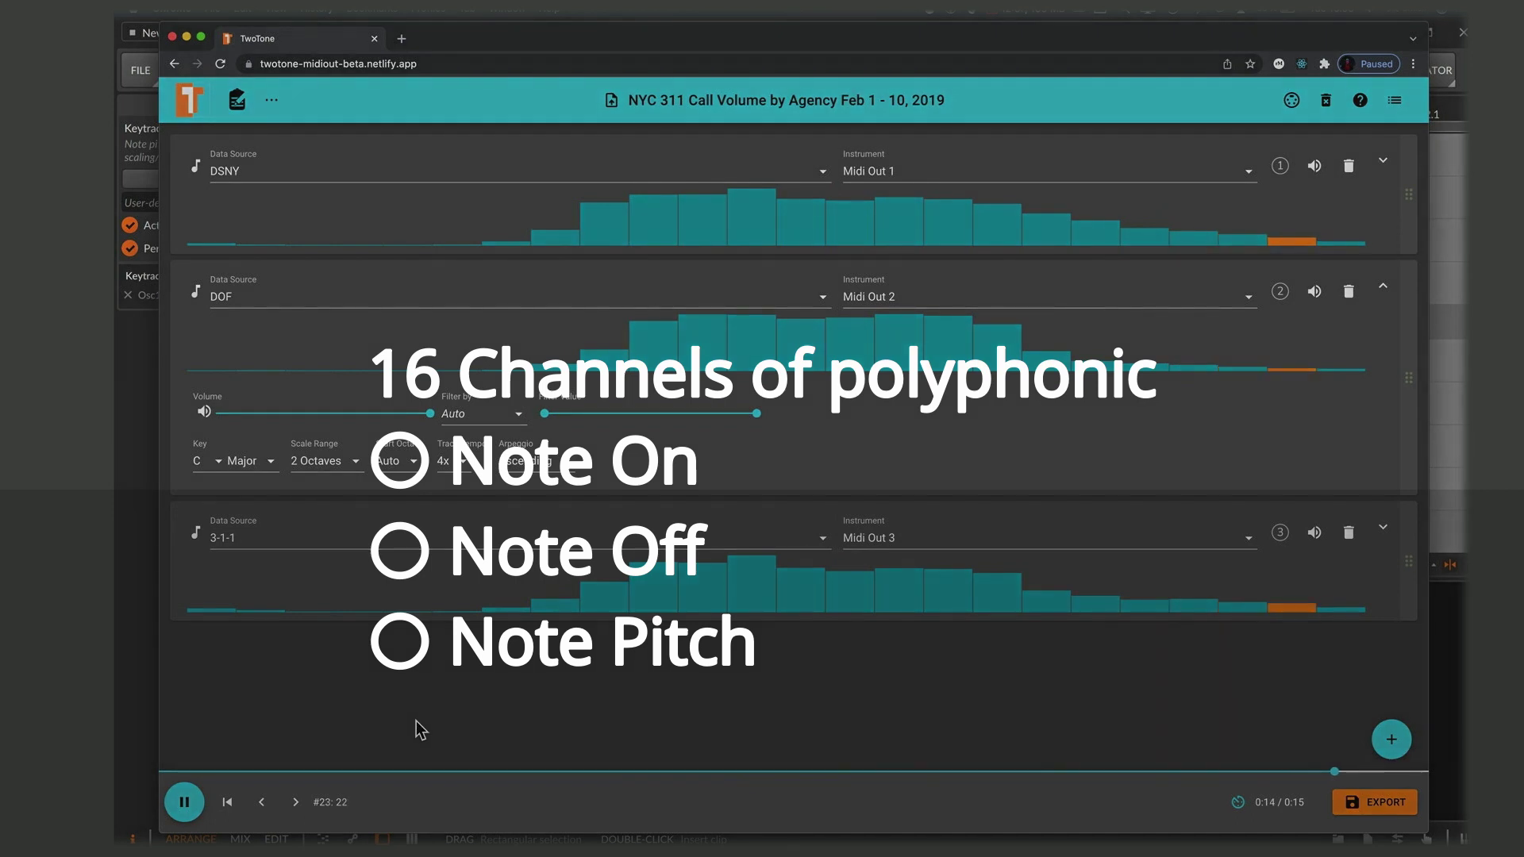
# Step: View the Dub Picking Guitar Sampler device in Bitwig Studio, then return to TwoTone in Chrome
pyautogui.press('super+Tab')
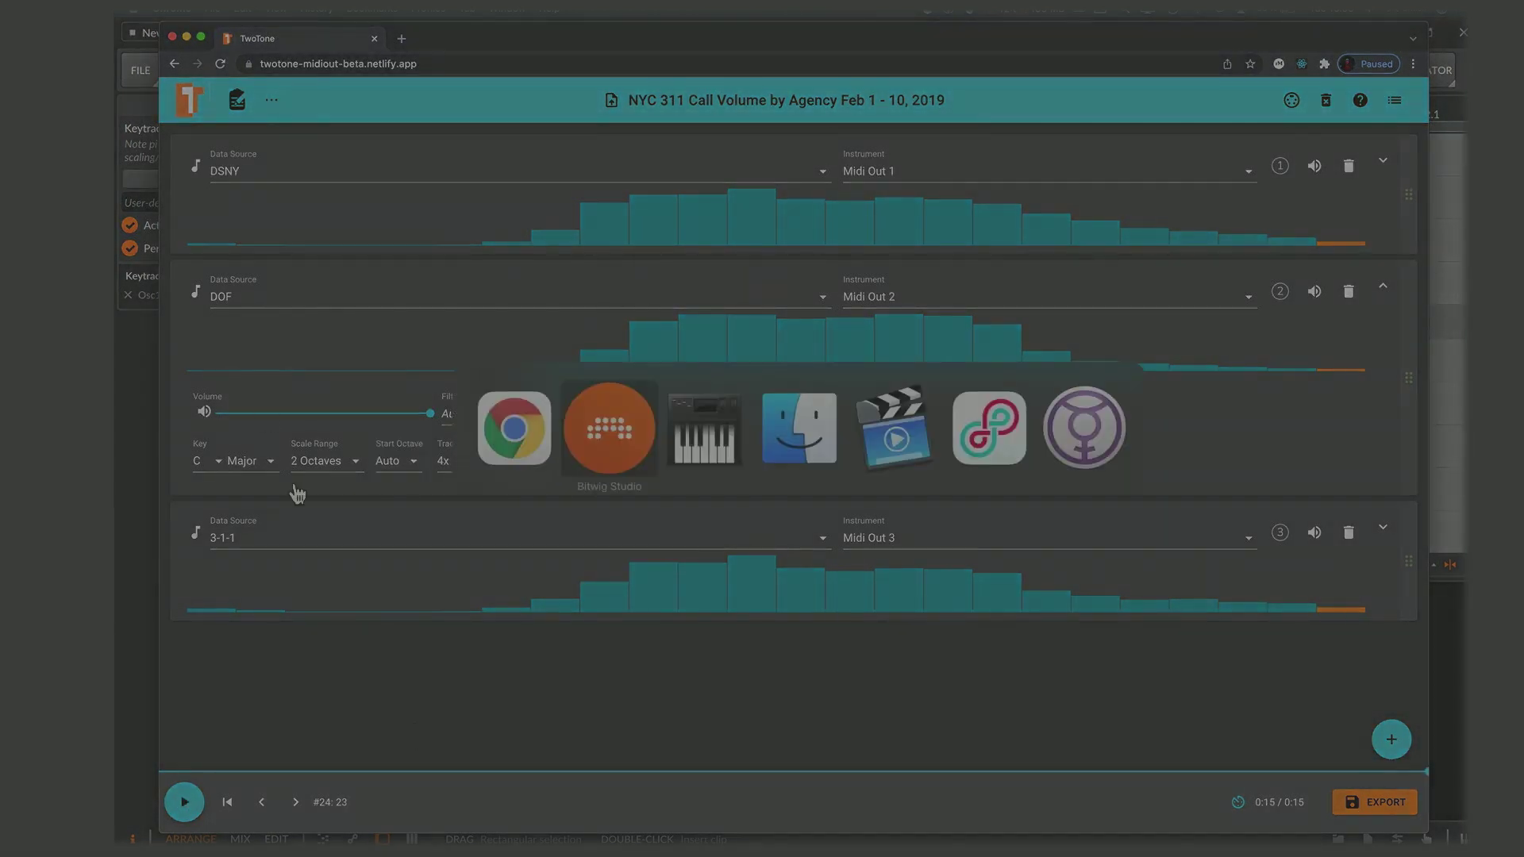
pyautogui.click(619, 458)
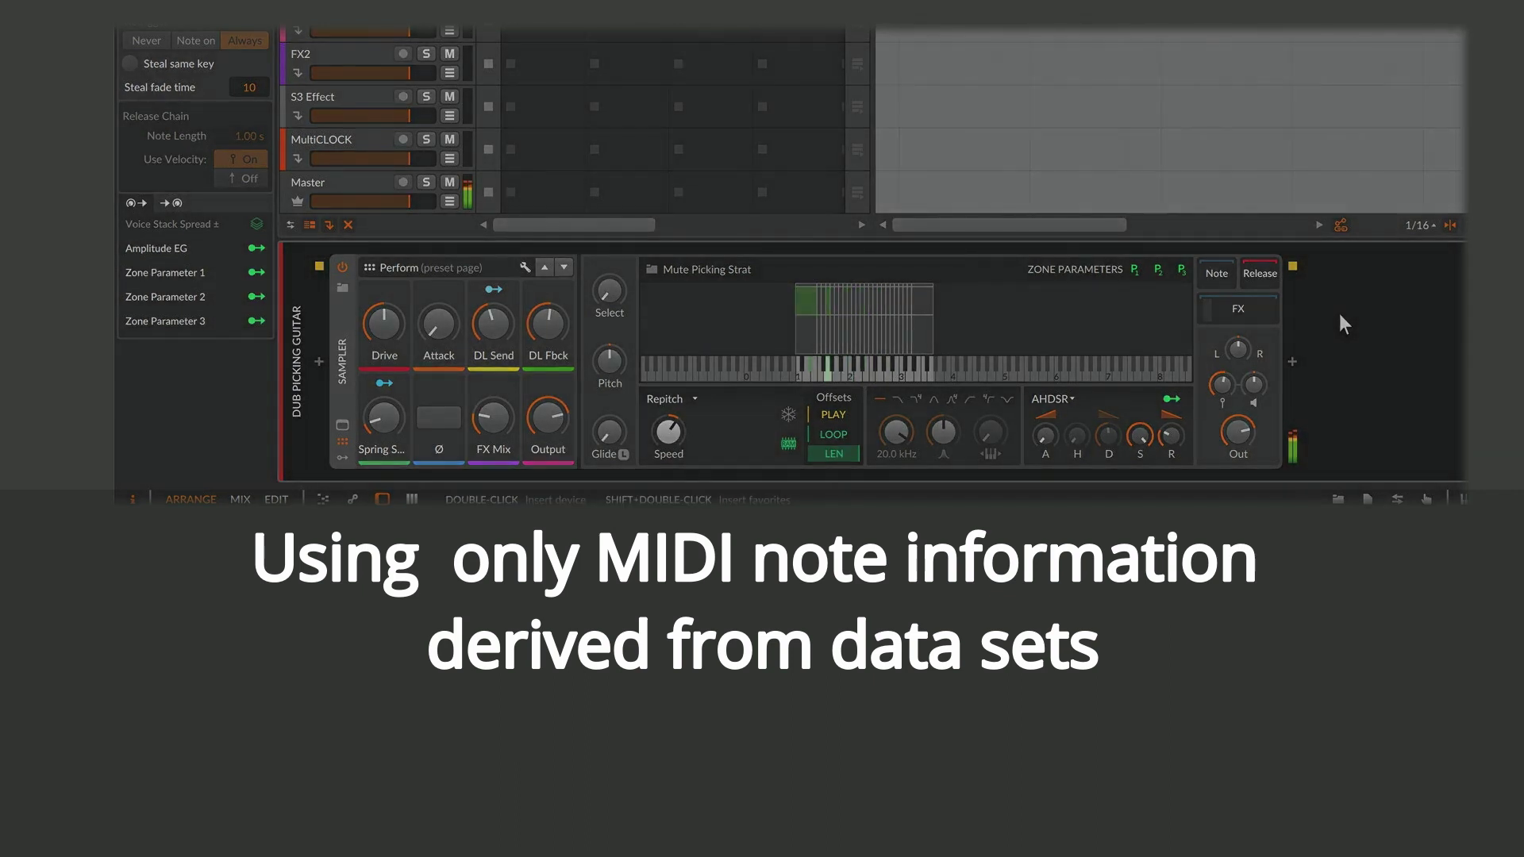
pyautogui.press('super+Tab')
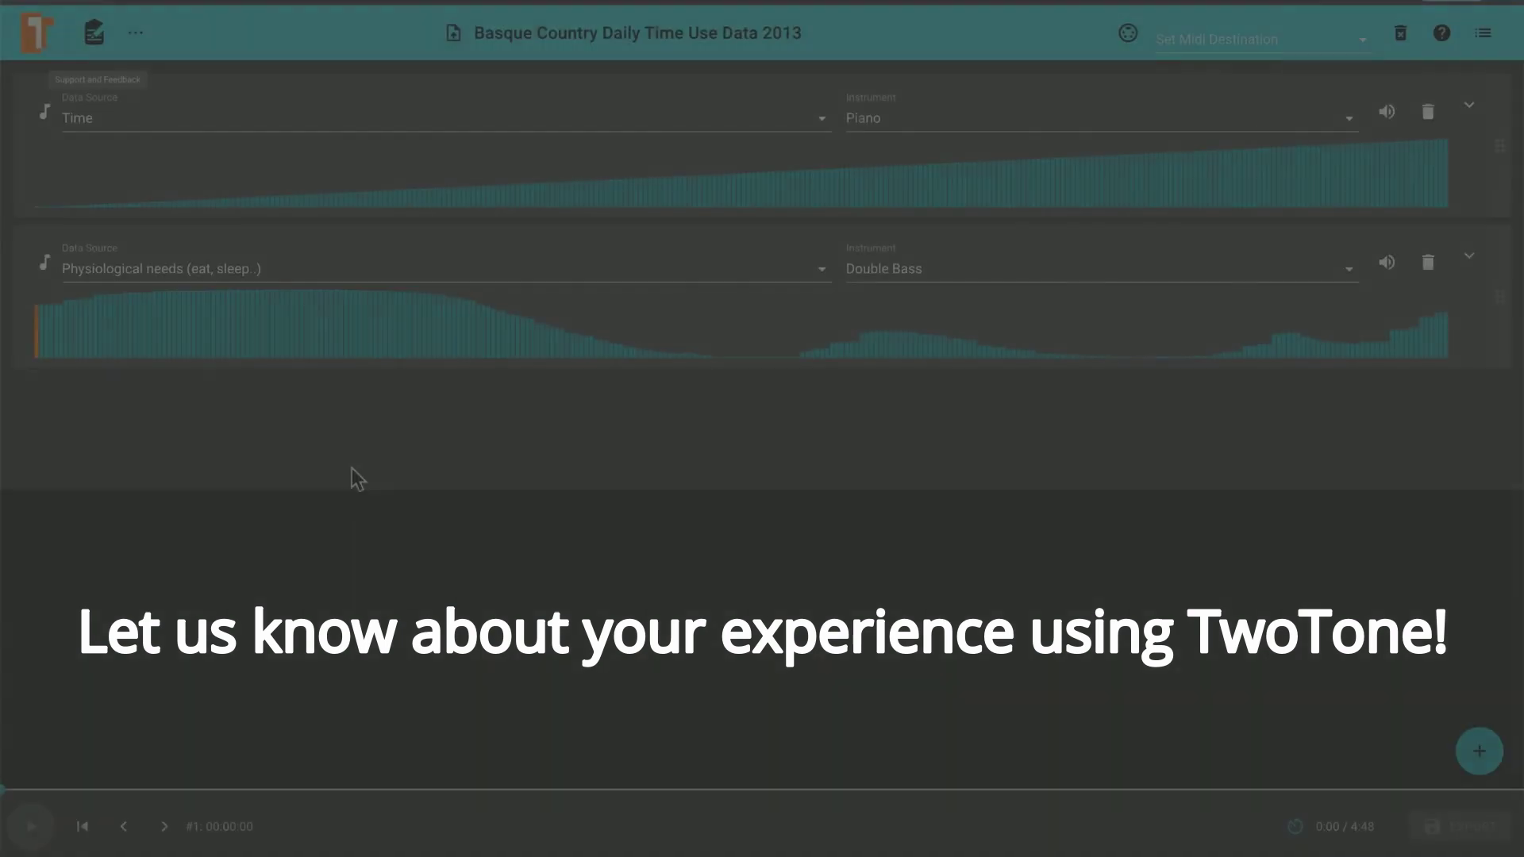
# Step: Open the Sonify Feedback Form from the header and place the cursor in its Message box
pyautogui.click(84, 27)
pyautogui.click(378, 643)
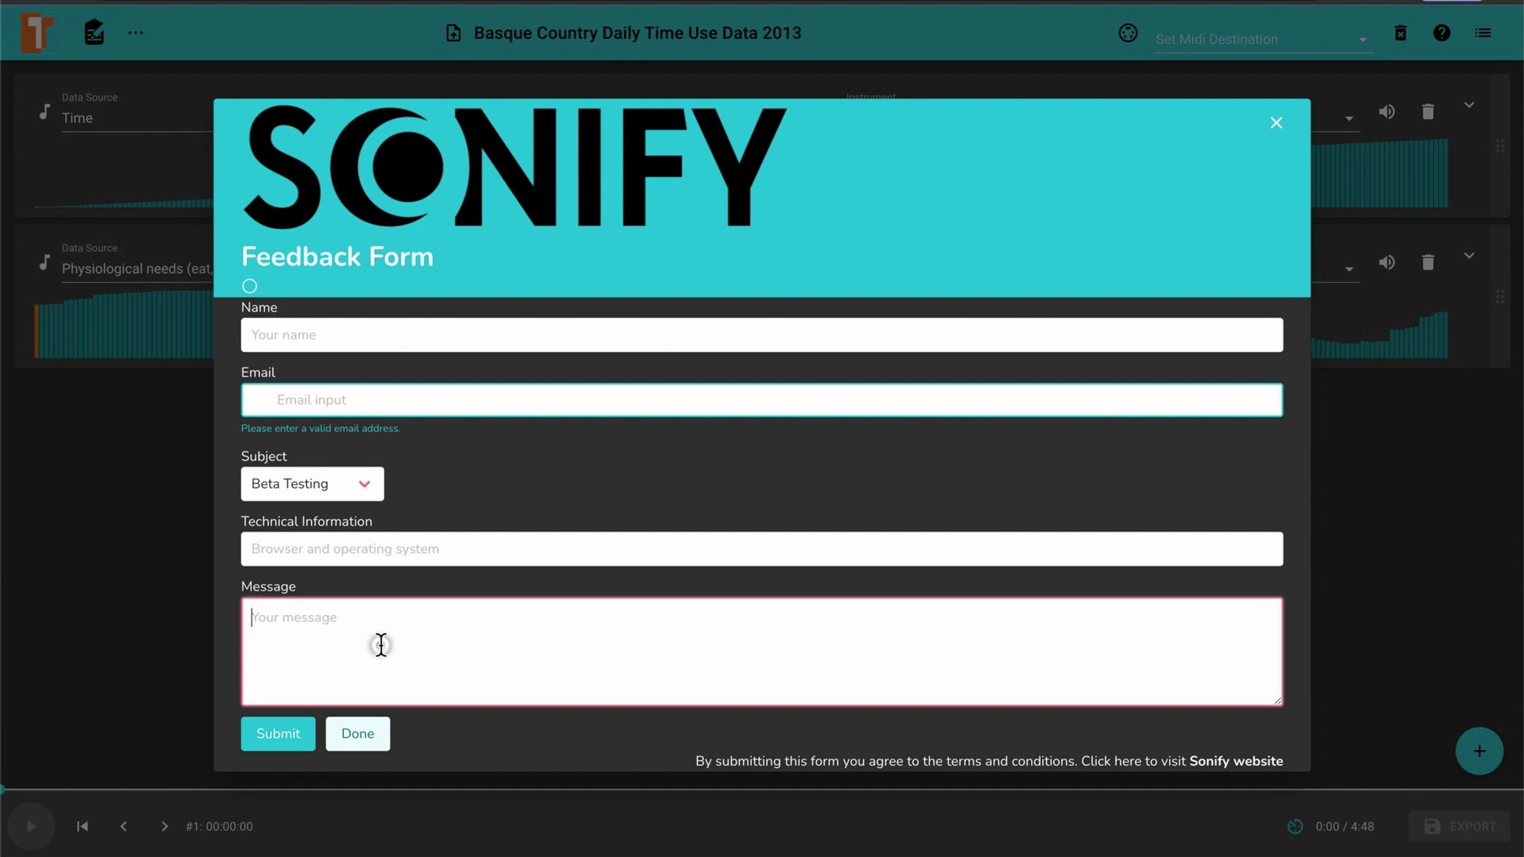